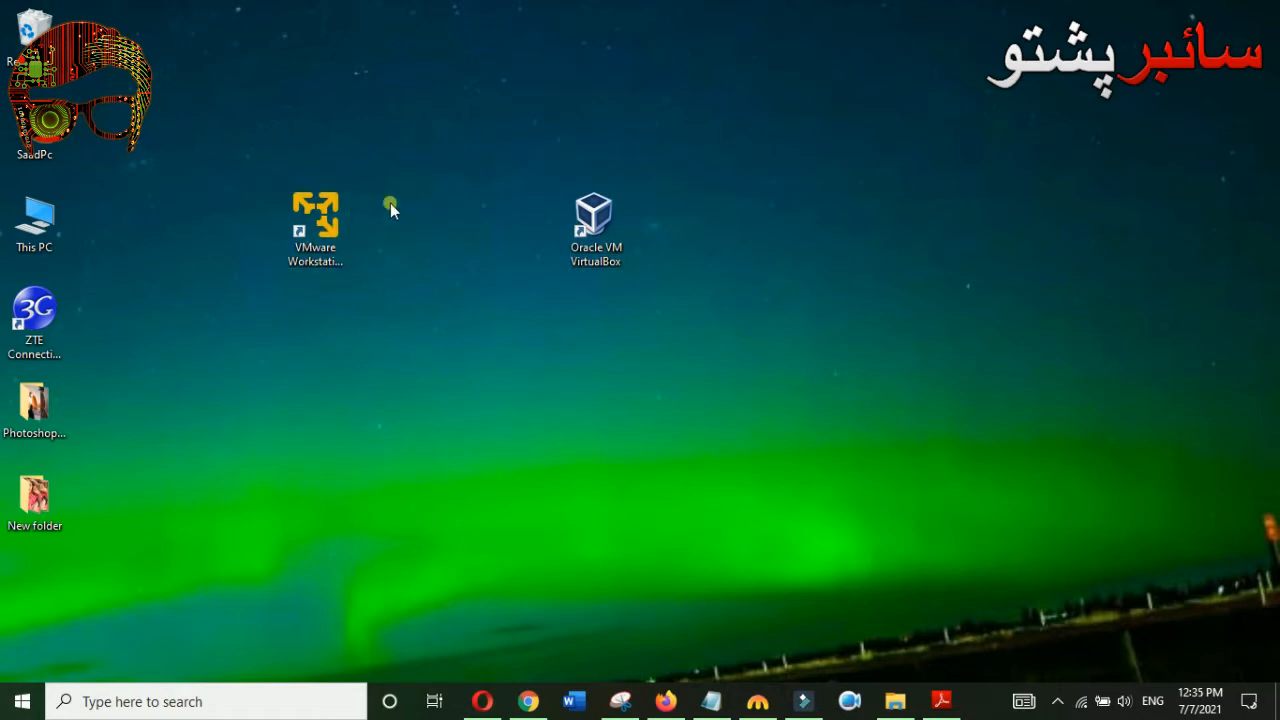
Switch to the Opera browser and search the web for old.kali.org.
{"action": "double_click", "coordinate": [317, 229]}
{"action": "left_click", "coordinate": [482, 700]}
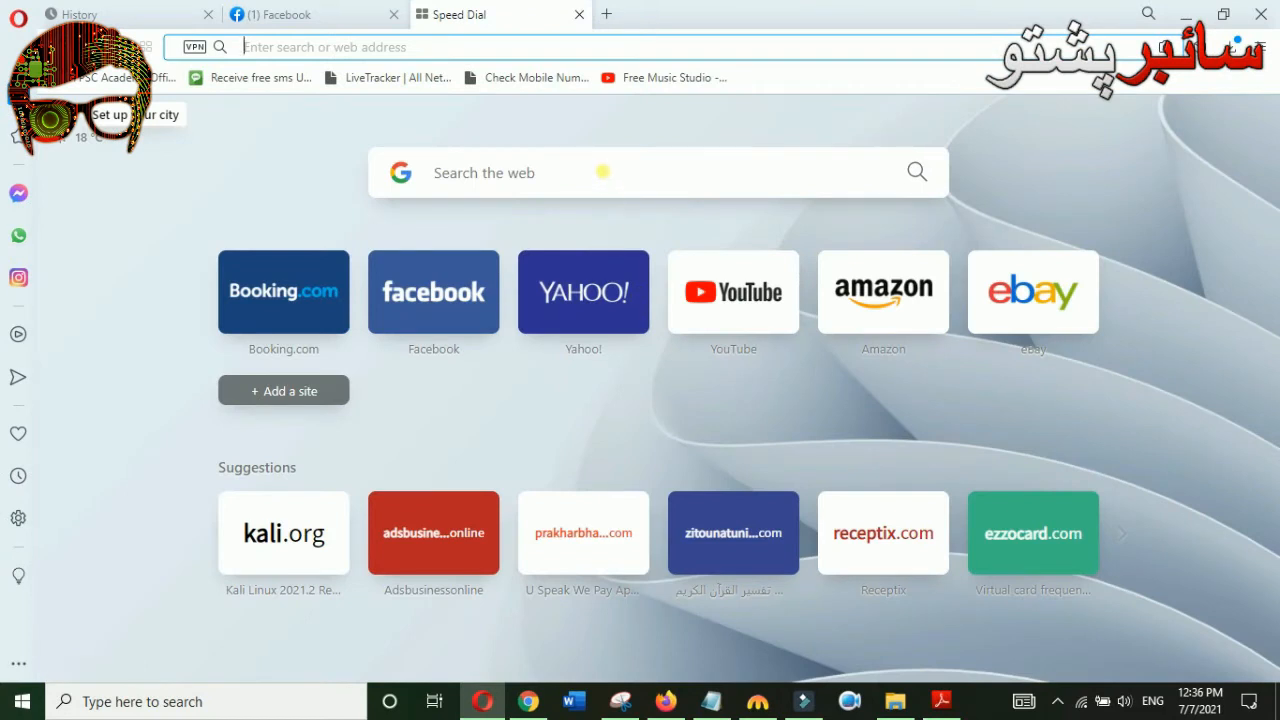
{"action": "left_click", "coordinate": [567, 180]}
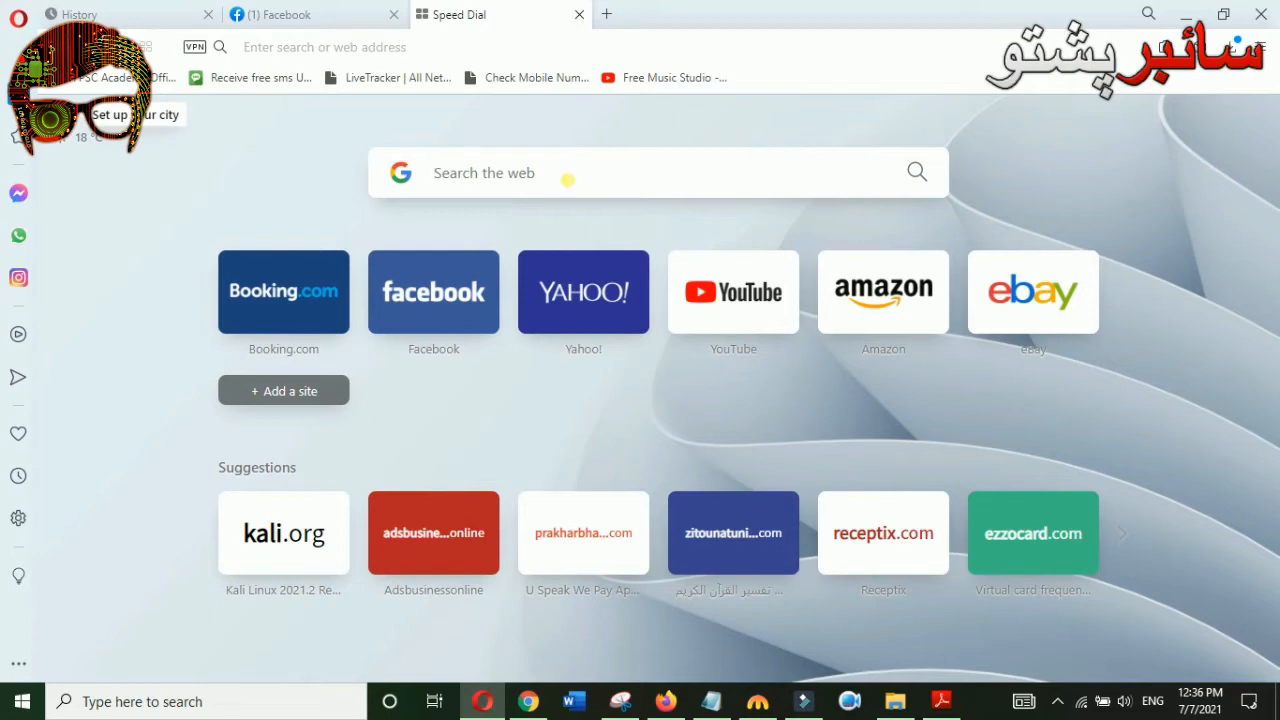
{"action": "type", "text": "kalui"}
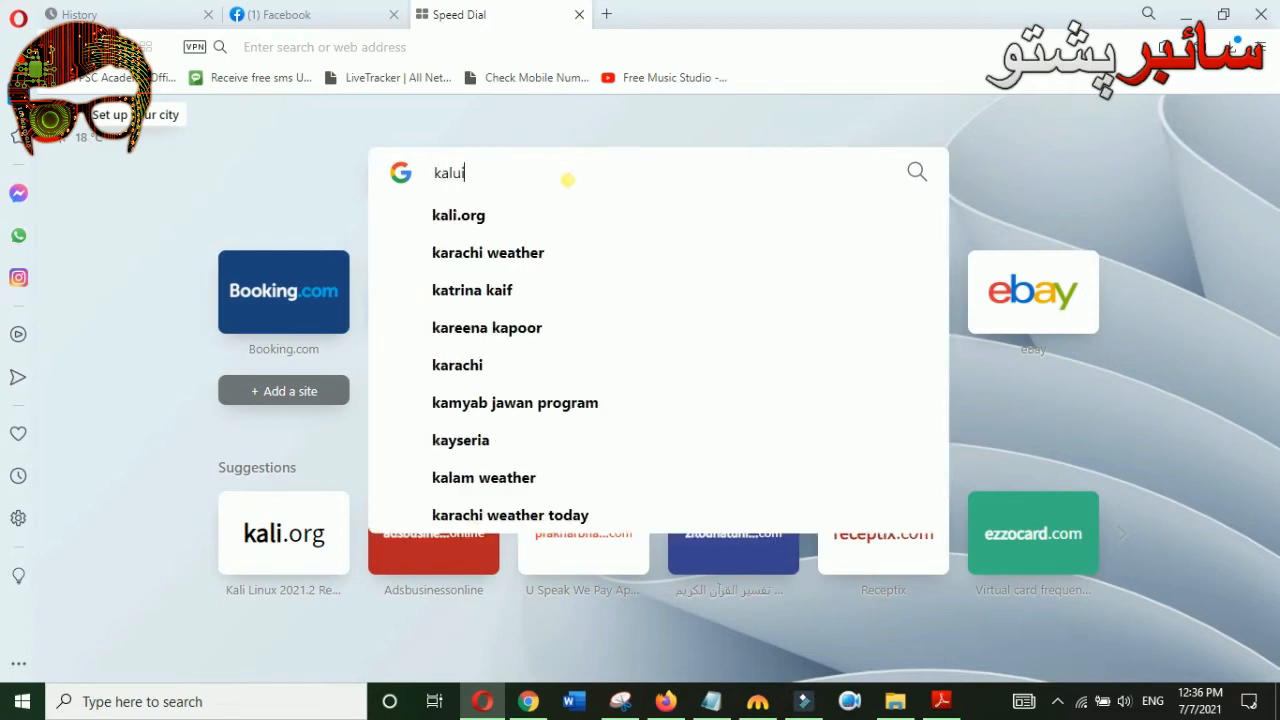
{"action": "key", "text": "BackSpace"}
{"action": "key", "text": "BackSpace"}
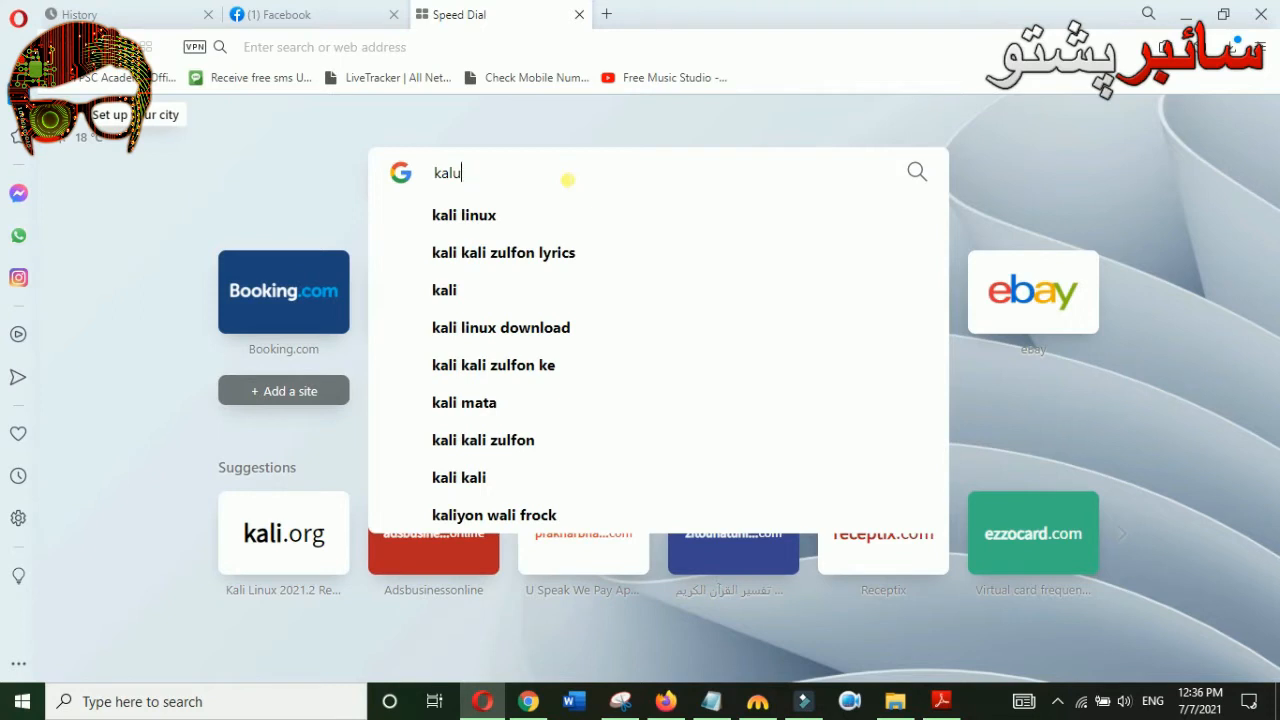
{"action": "type", "text": "i.or"}
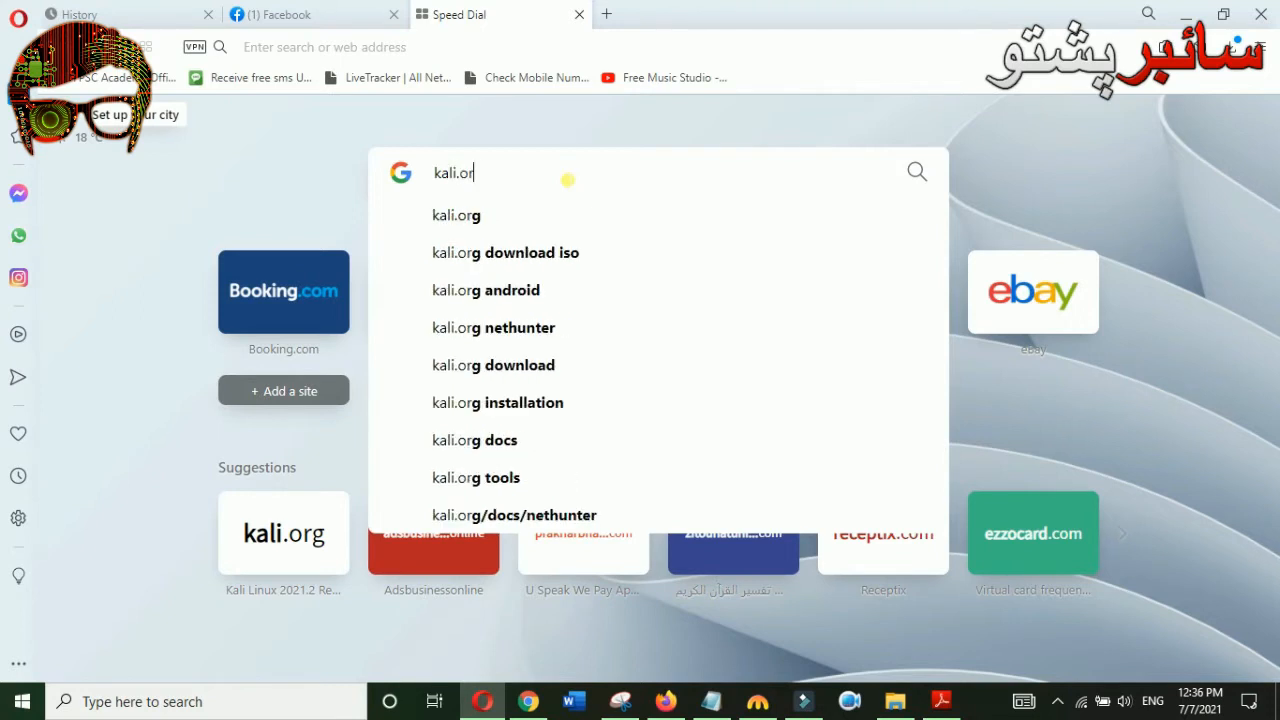
{"action": "type", "text": "g"}
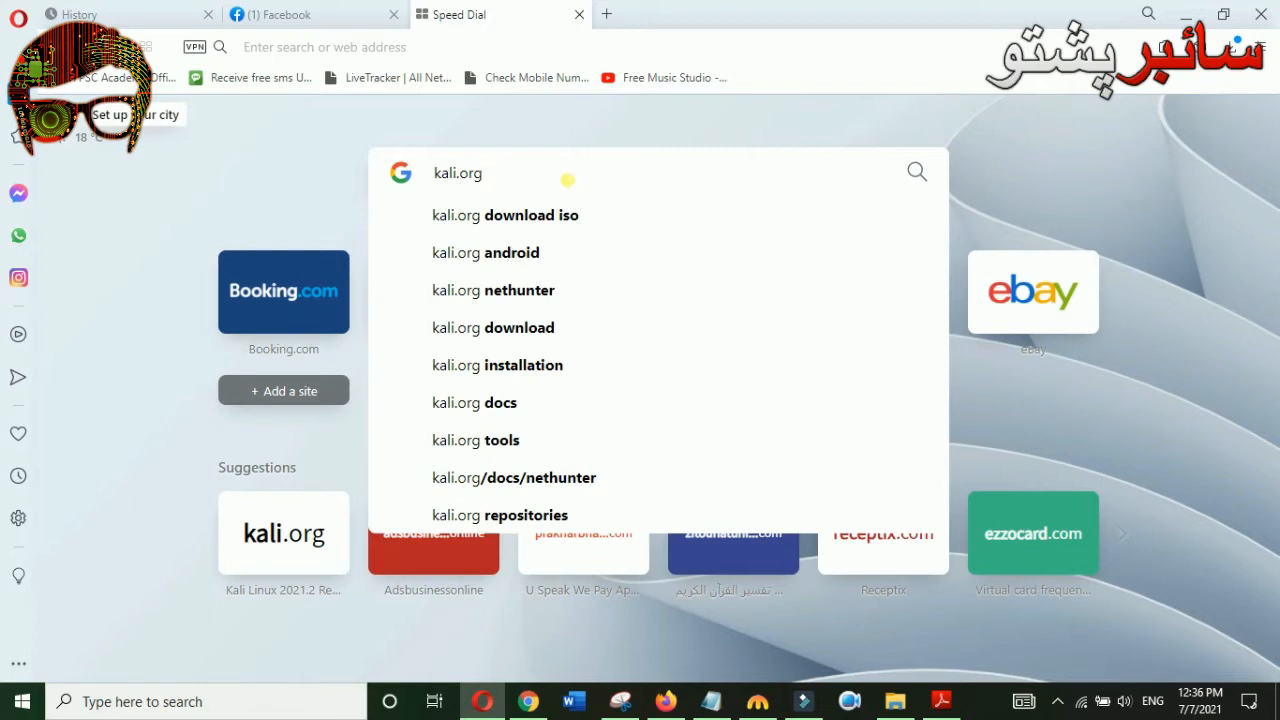
{"action": "key", "text": "Left"}
{"action": "key", "text": "Left"}
{"action": "key", "text": "Left"}
{"action": "key", "text": "Left"}
{"action": "key", "text": "Left"}
{"action": "key", "text": "Left"}
{"action": "key", "text": "Left"}
{"action": "key", "text": "Left"}
{"action": "type", "text": "old"}
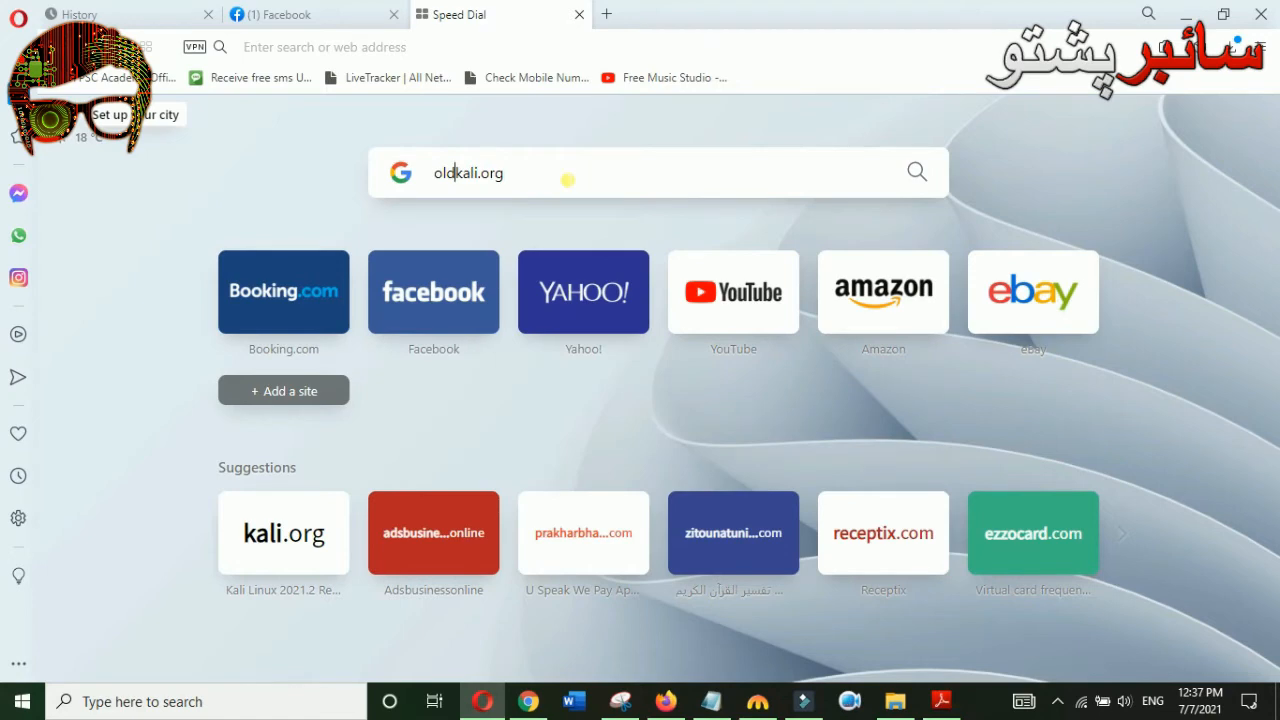
{"action": "type", "text": "."}
{"action": "key", "text": "Return"}
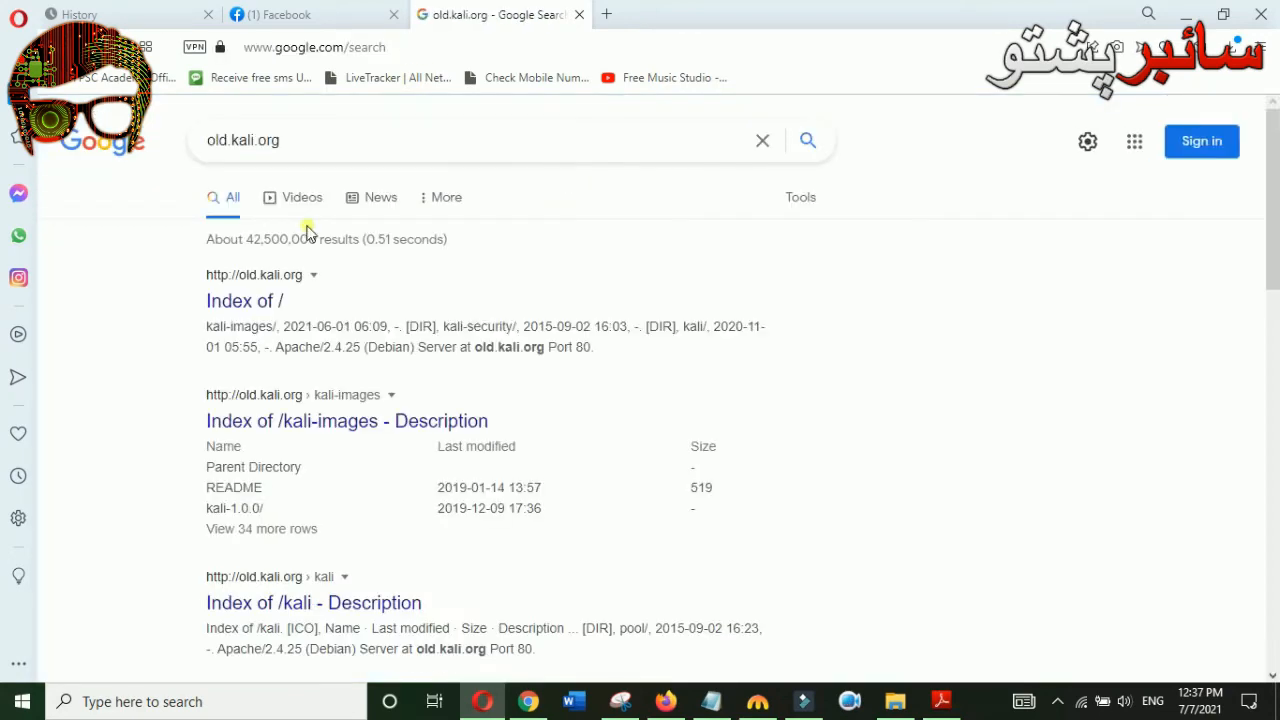
Open the old.kali.org index from the search results and go to the kali-2018.3 folder inside kali-images.
{"action": "left_click", "coordinate": [270, 303]}
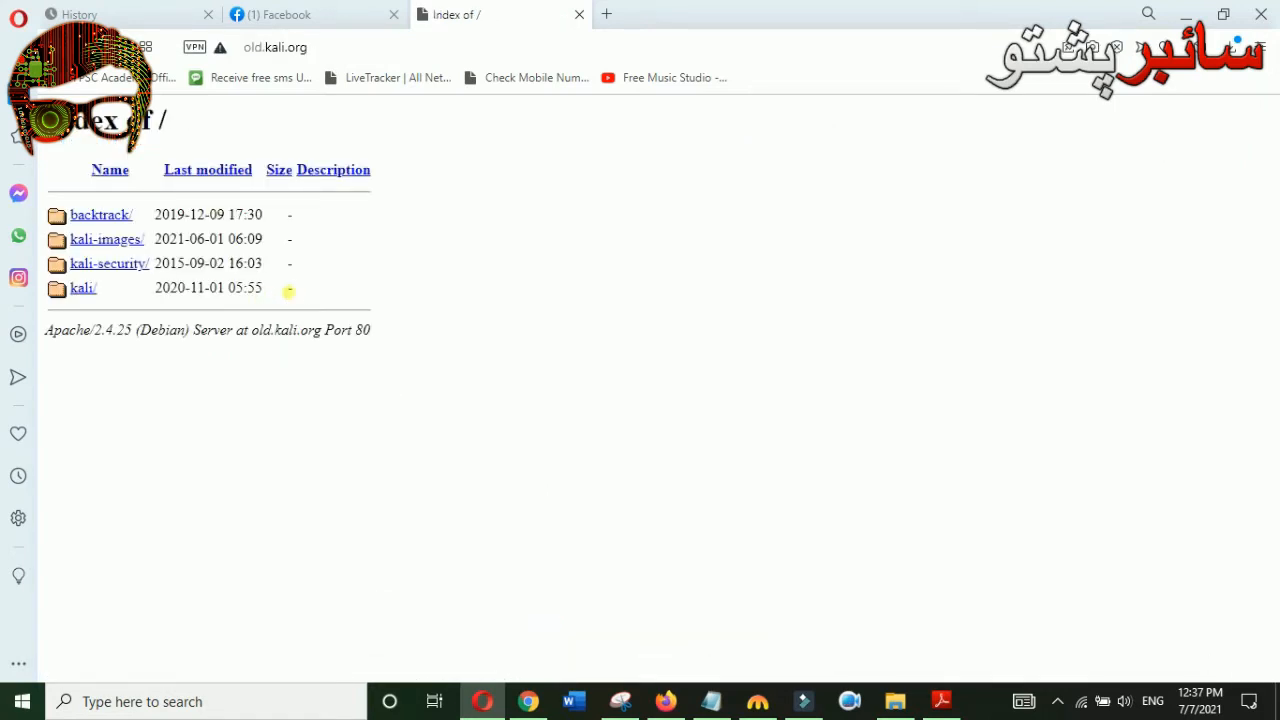
{"action": "left_click", "coordinate": [110, 241]}
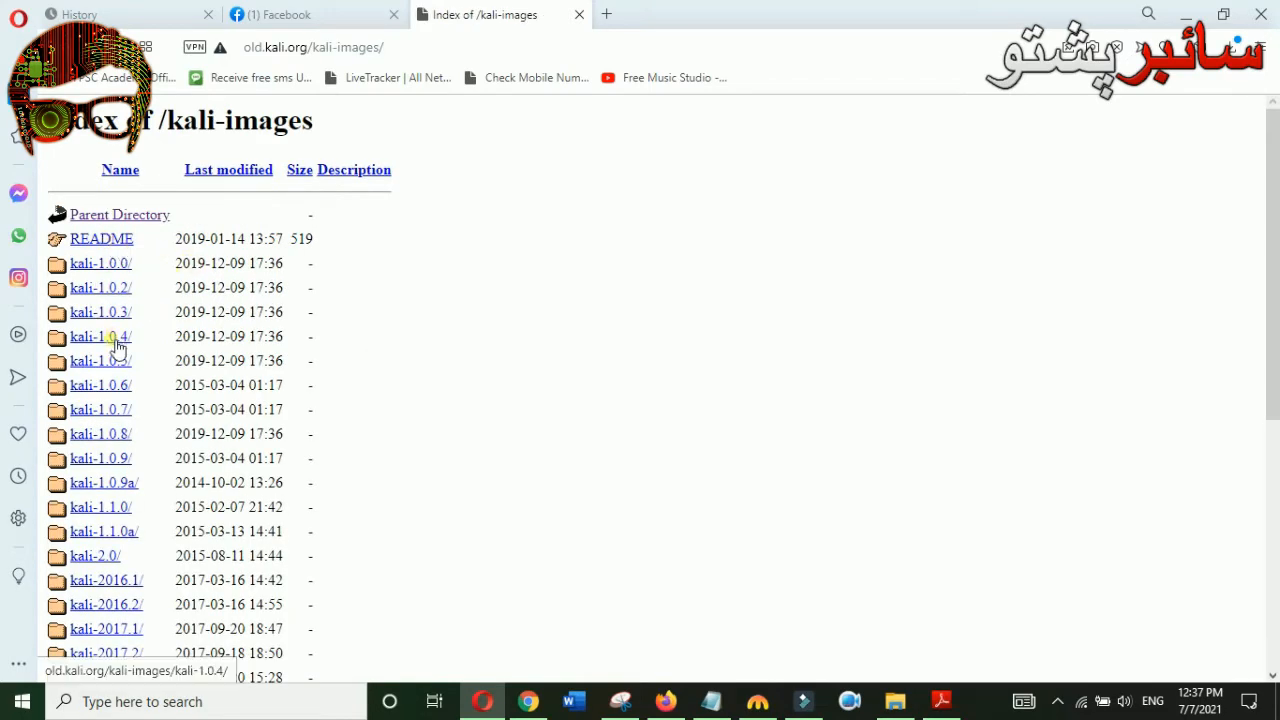
{"action": "scroll", "coordinate": [114, 340], "scroll_direction": "down", "scroll_amount": 4}
{"action": "scroll", "coordinate": [112, 345], "scroll_direction": "down", "scroll_amount": 1}
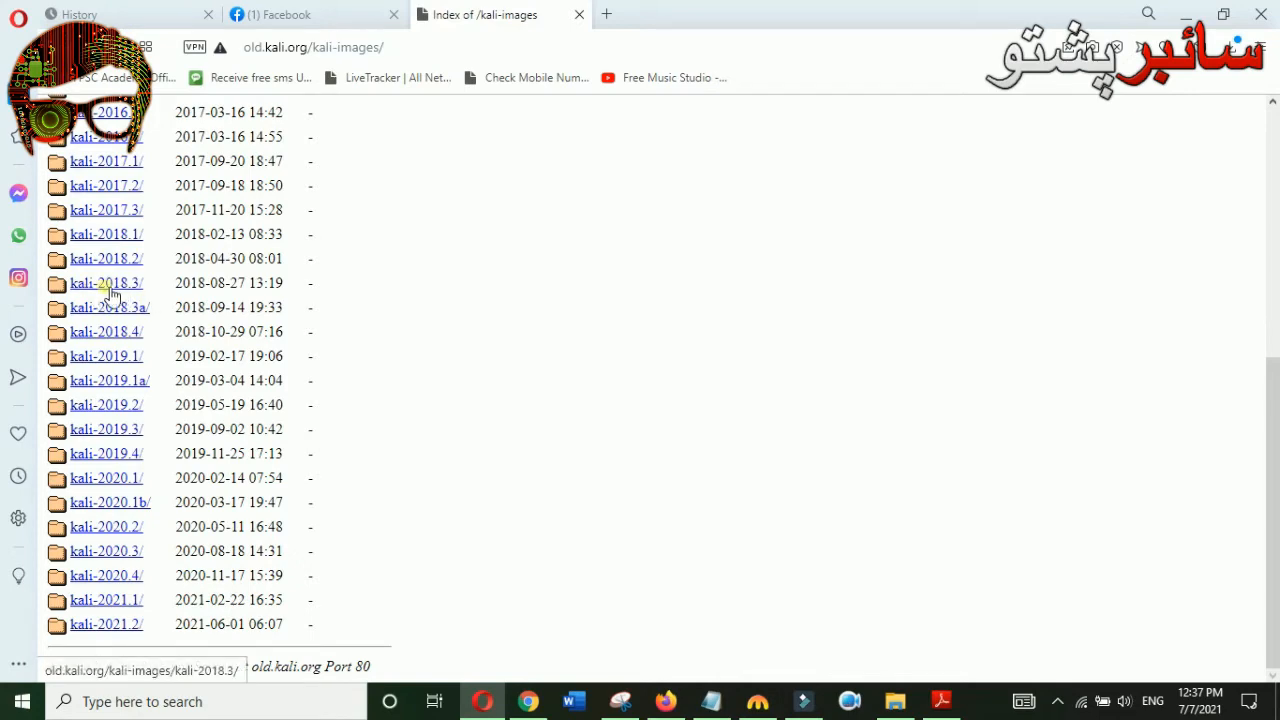
{"action": "left_click", "coordinate": [118, 288]}
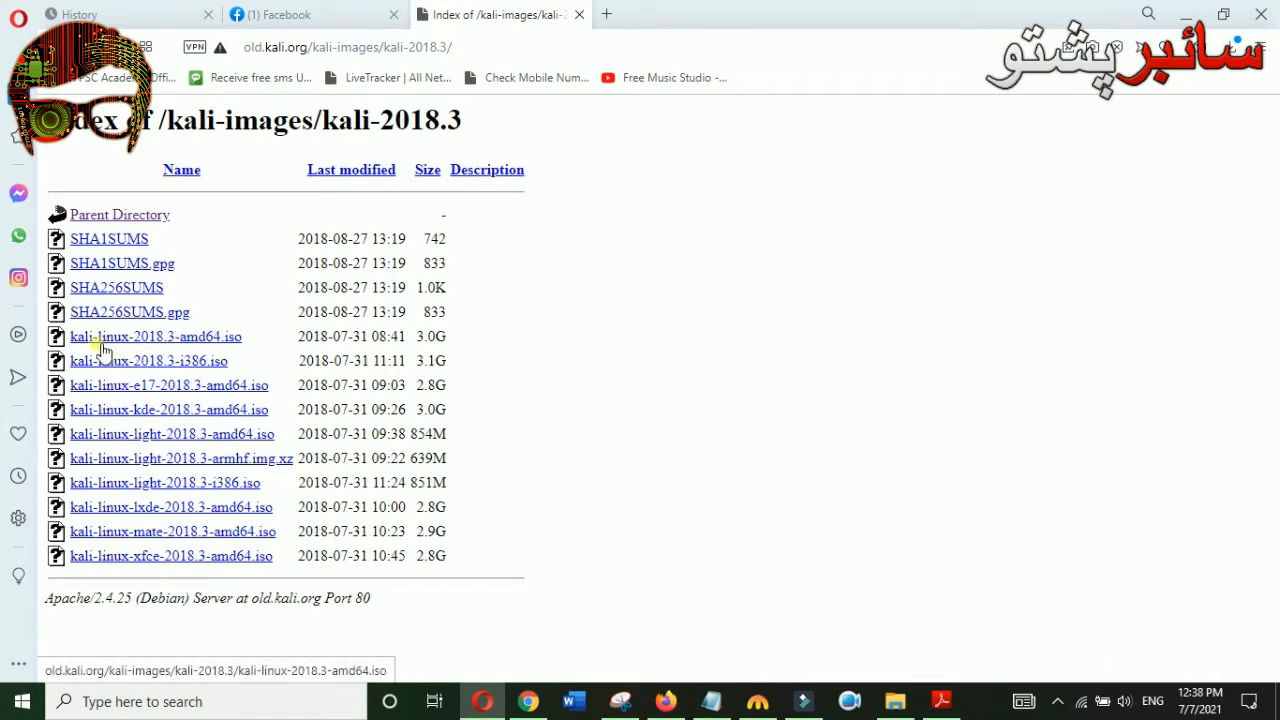
Start downloading kali-linux-2018.3-amd64.iso, pause the transfer and cancel it.
{"action": "left_click", "coordinate": [222, 345]}
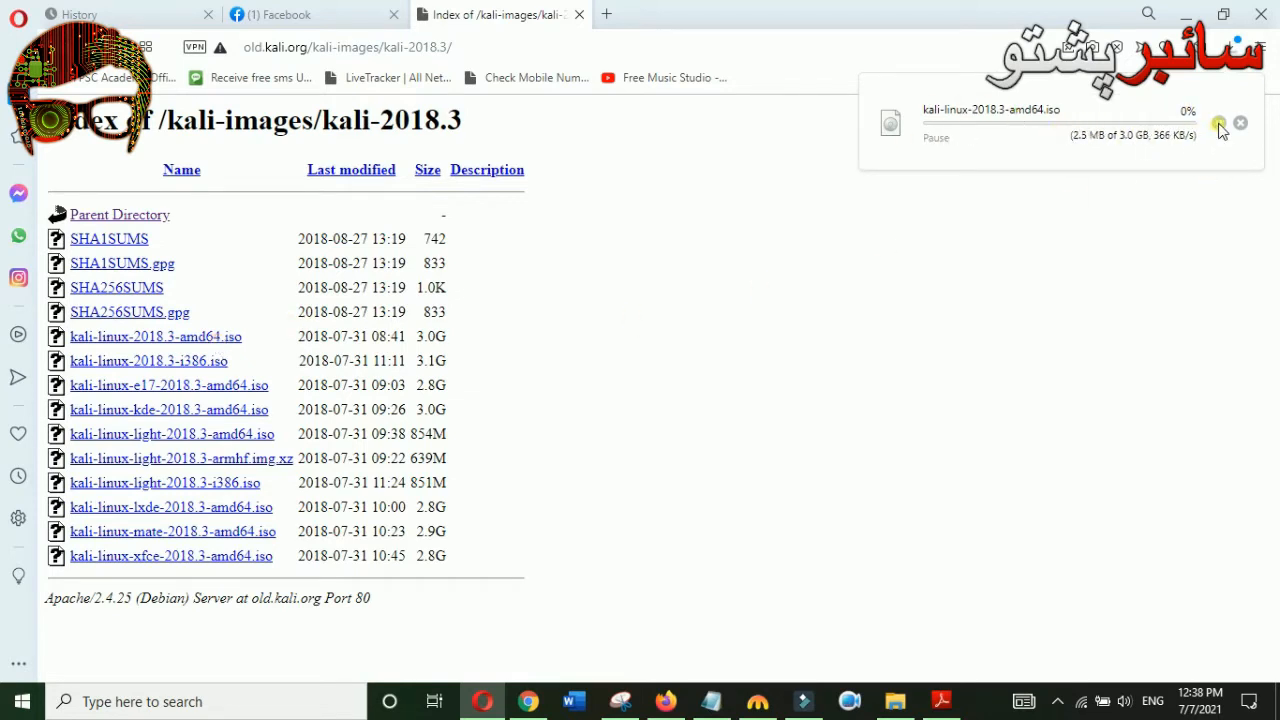
{"action": "left_click", "coordinate": [1220, 125]}
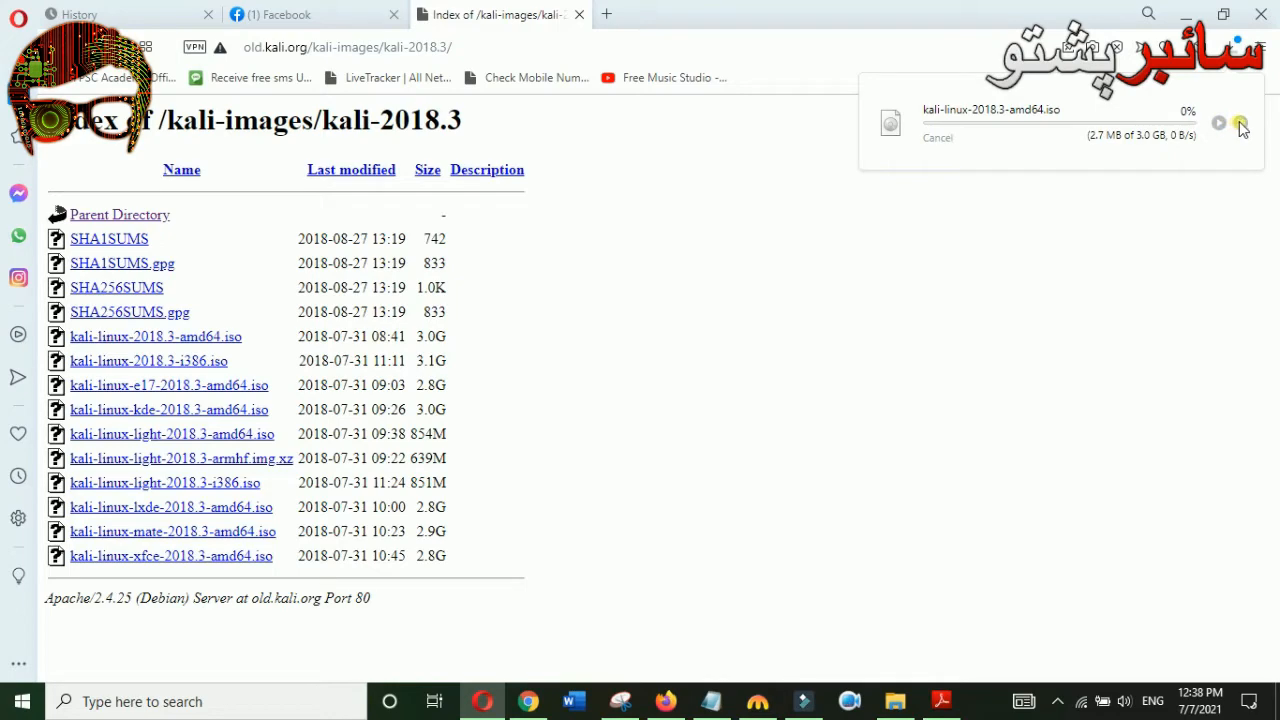
{"action": "left_click", "coordinate": [1240, 123]}
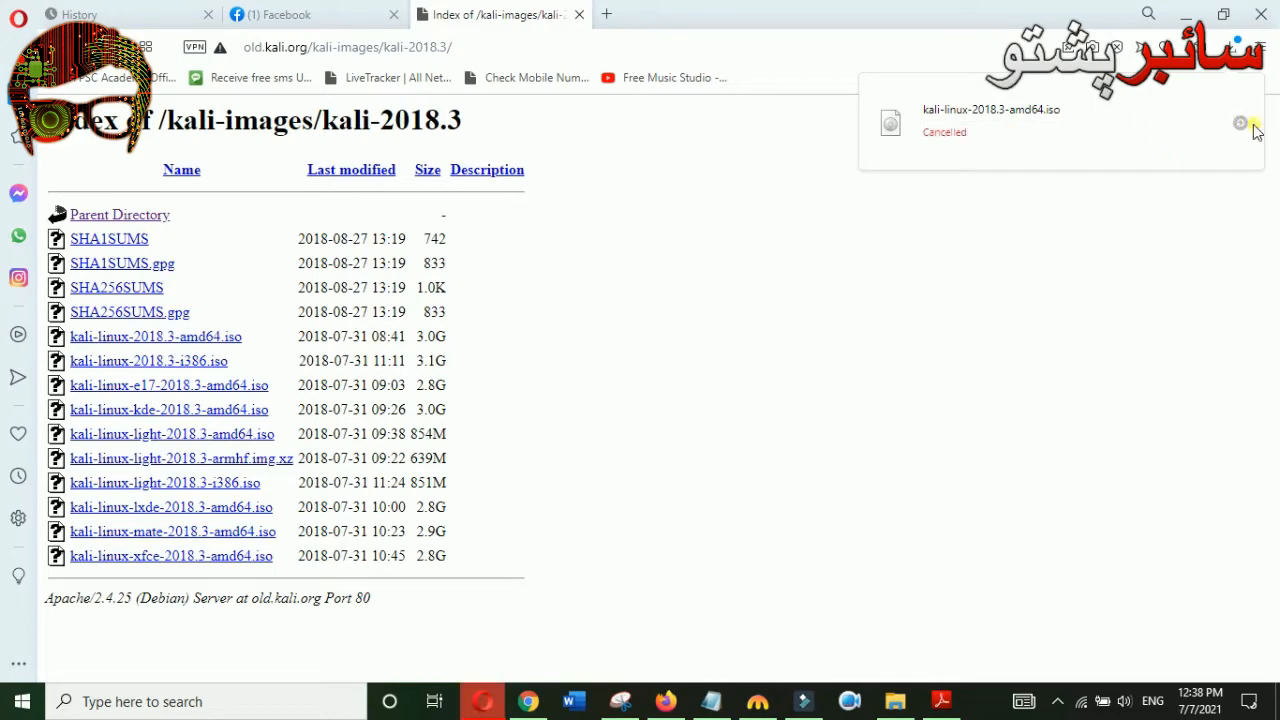
Search for kali.org in a new tab and open the Get Kali page of the official Kali Linux site.
{"action": "left_click", "coordinate": [607, 14]}
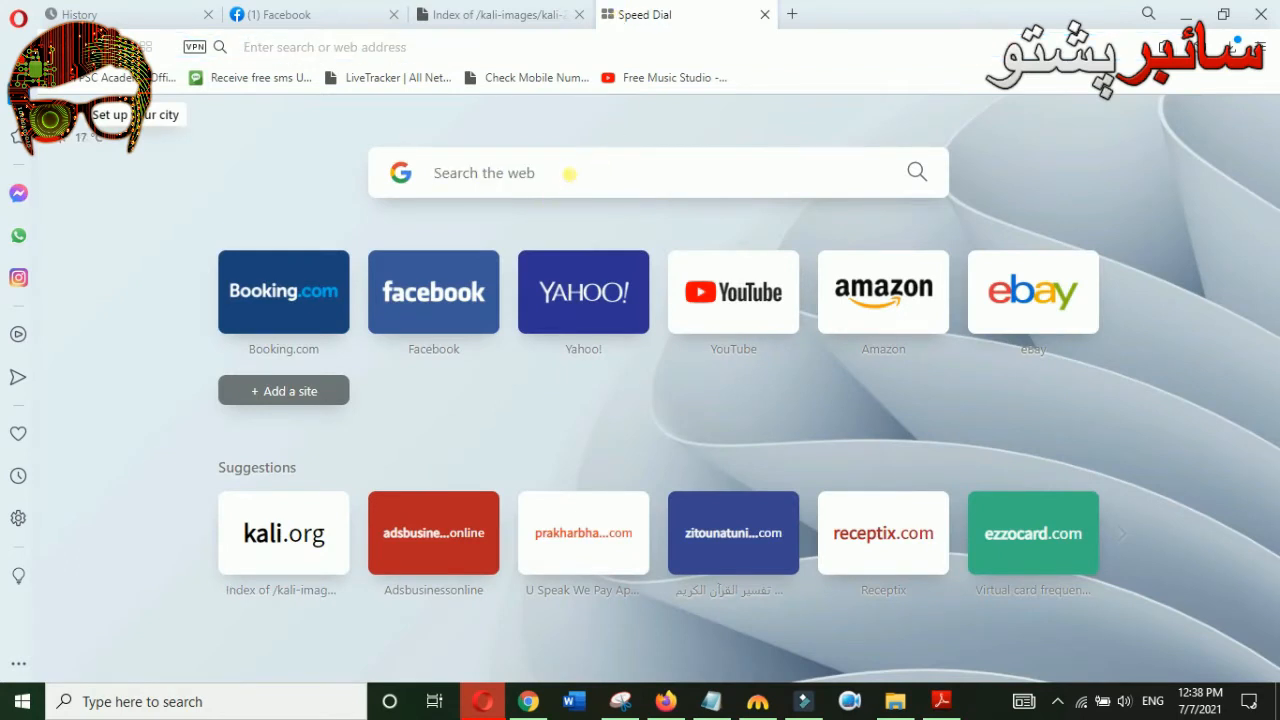
{"action": "type", "text": "kali"}
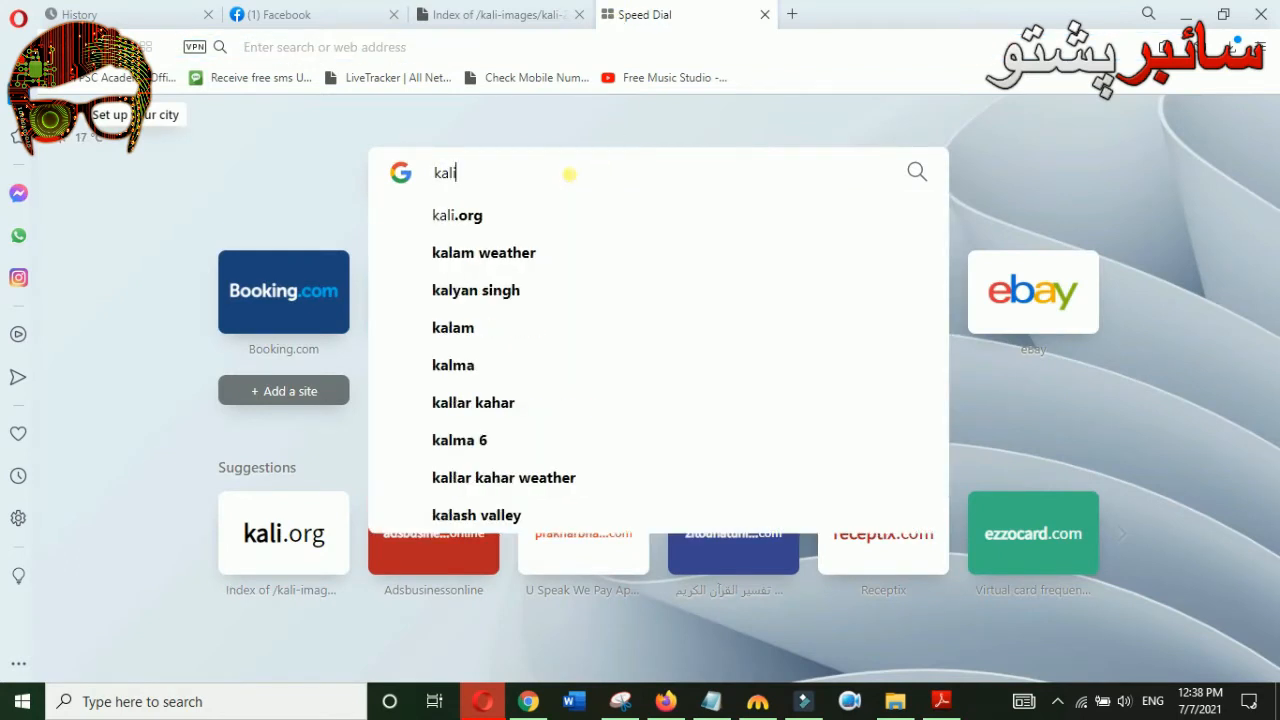
{"action": "key", "text": "Down"}
{"action": "key", "text": "Return"}
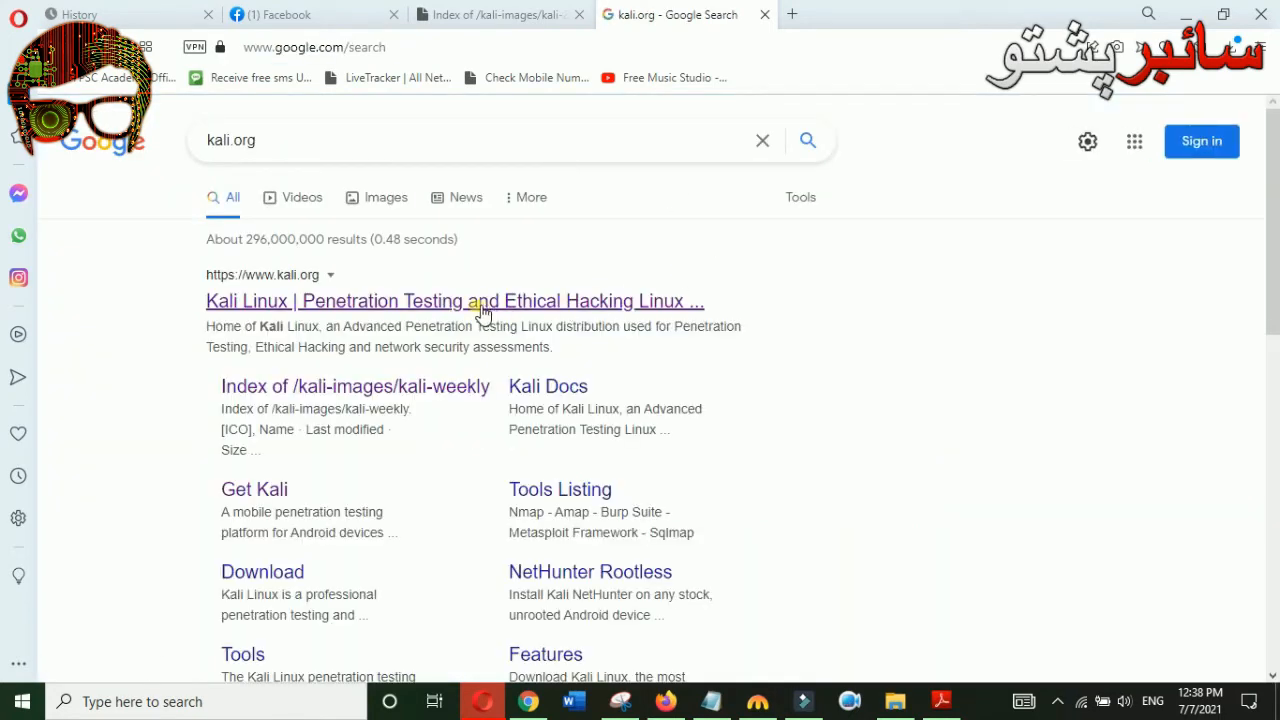
{"action": "left_click", "coordinate": [452, 302]}
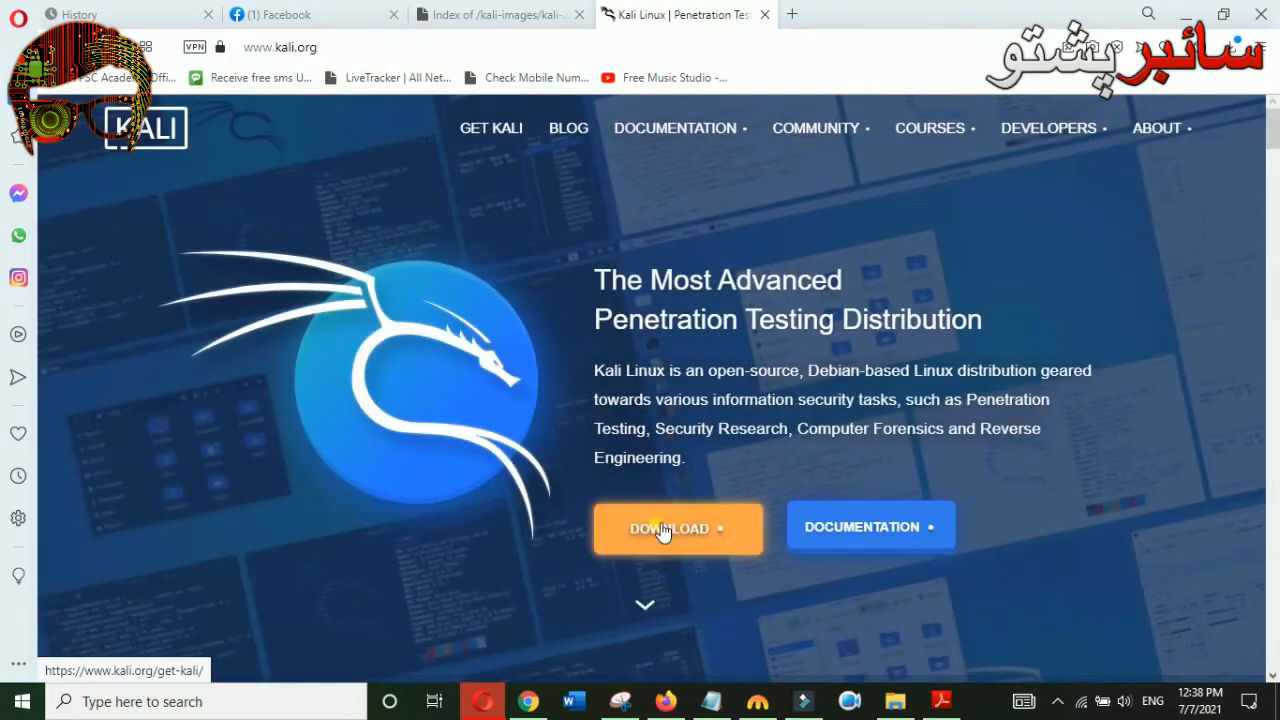
{"action": "left_click", "coordinate": [662, 530]}
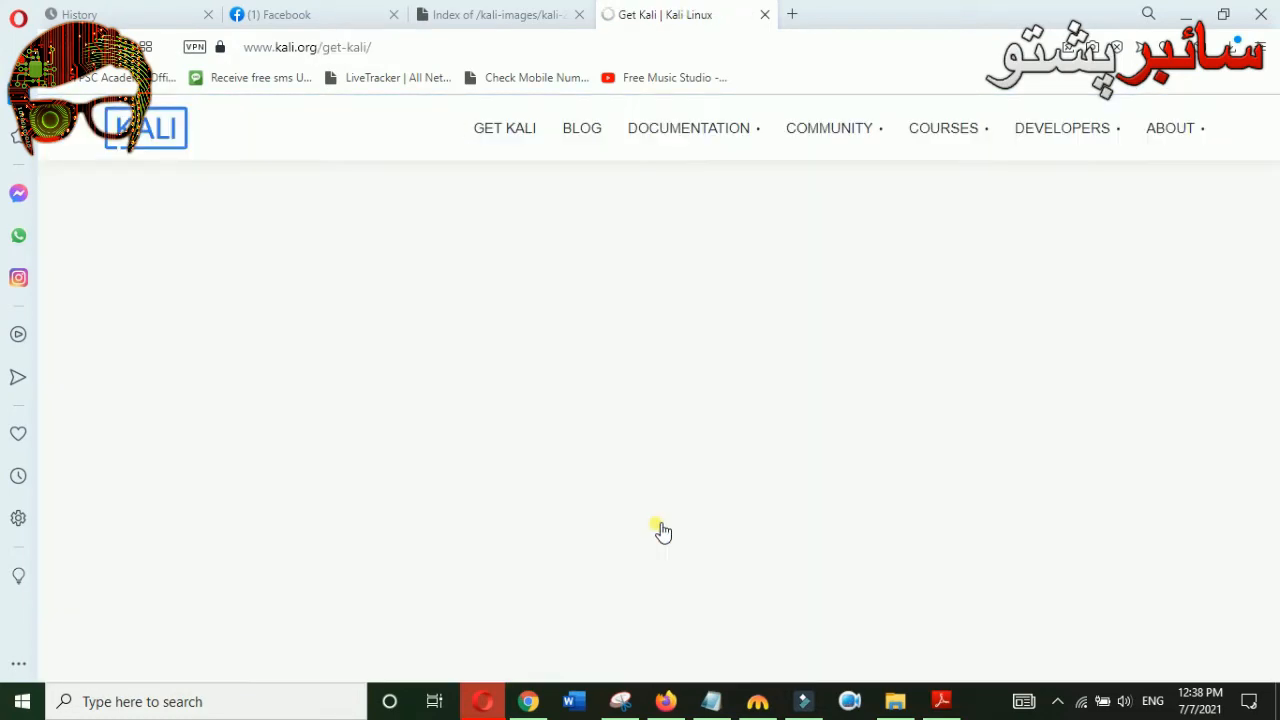
Open the download directory of the 64-bit Weekly image in the Bare Metal section of the Get Kali page.
{"action": "scroll", "coordinate": [535, 475], "scroll_direction": "down", "scroll_amount": 10}
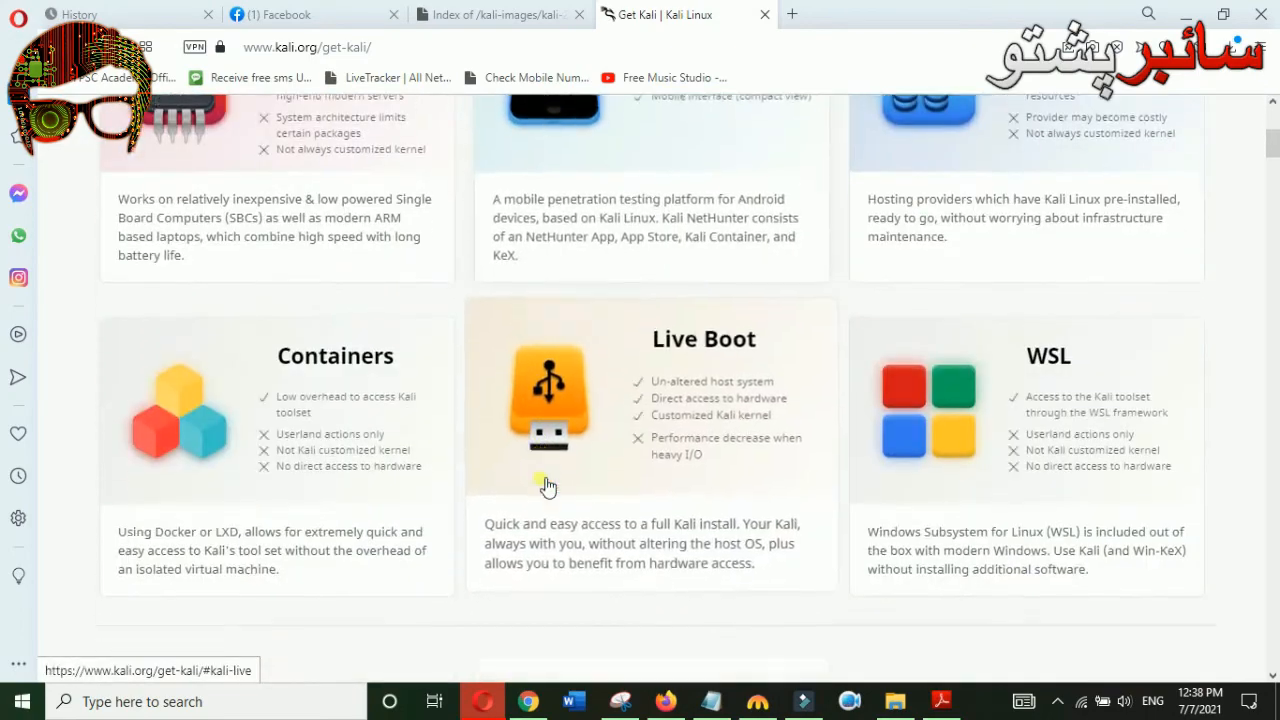
{"action": "scroll", "coordinate": [541, 484], "scroll_direction": "down", "scroll_amount": 10}
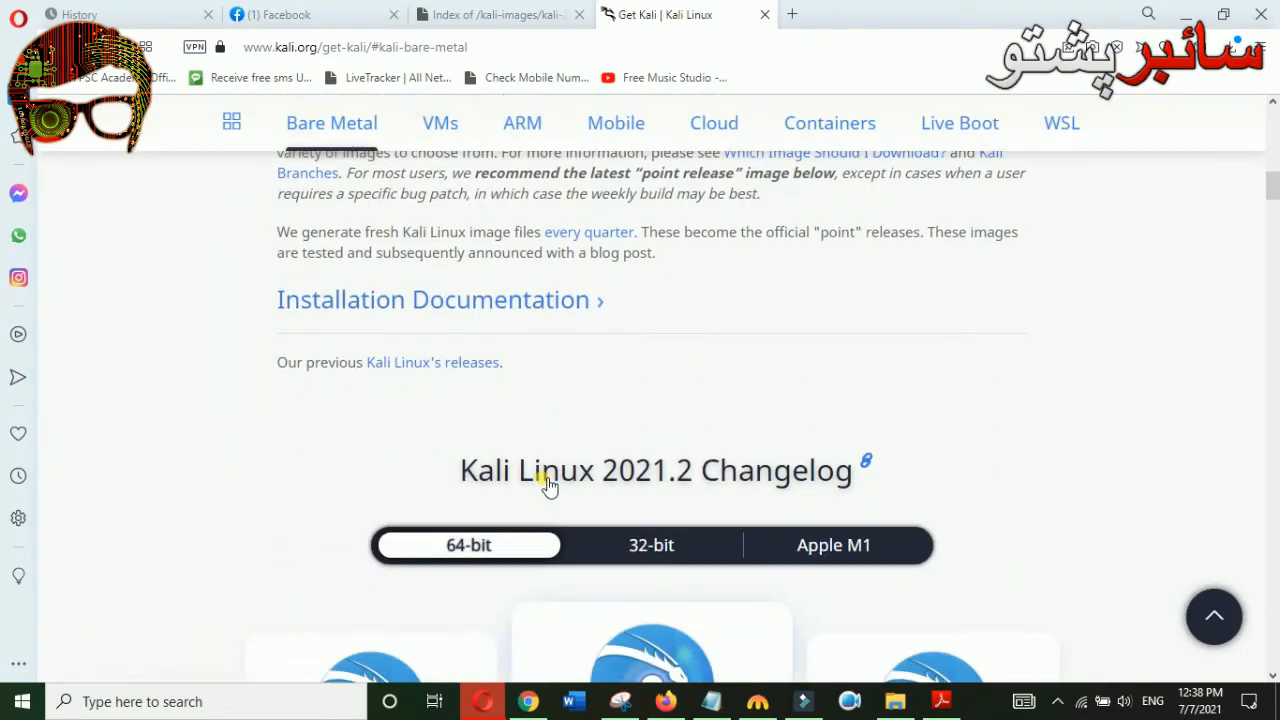
{"action": "scroll", "coordinate": [549, 485], "scroll_direction": "down", "scroll_amount": 1}
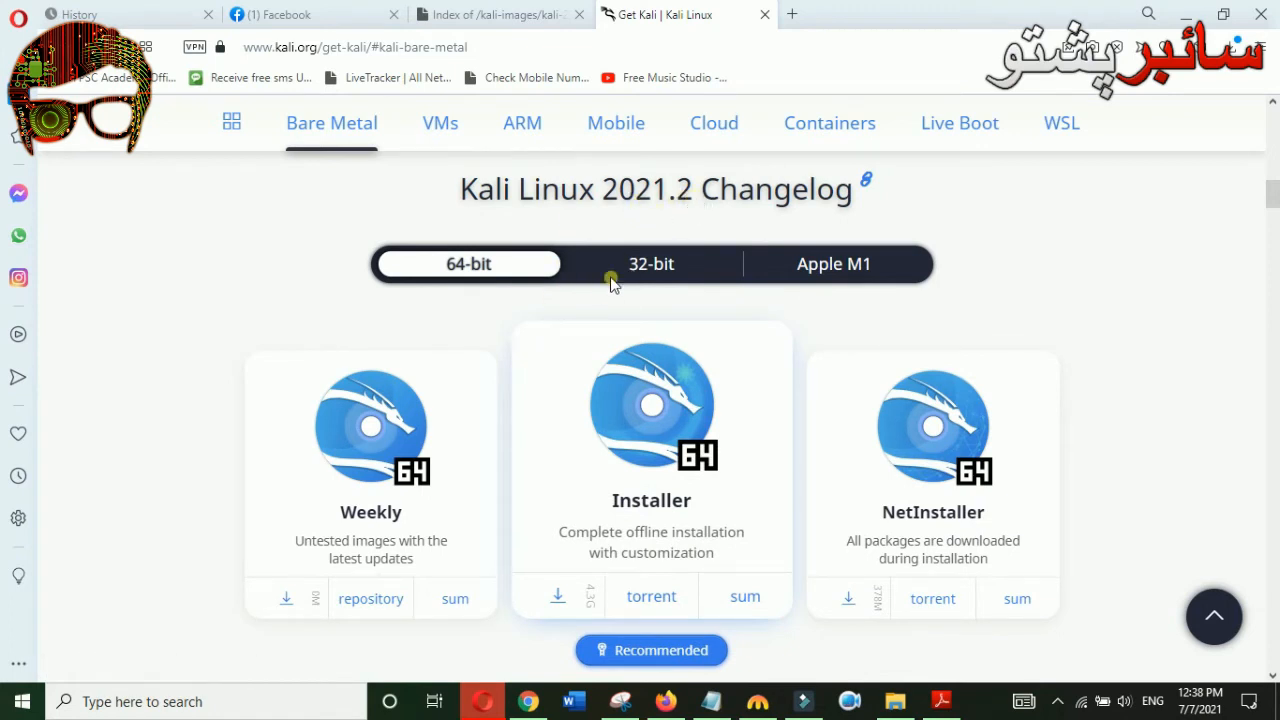
{"action": "scroll", "coordinate": [445, 560], "scroll_direction": "down", "scroll_amount": 1}
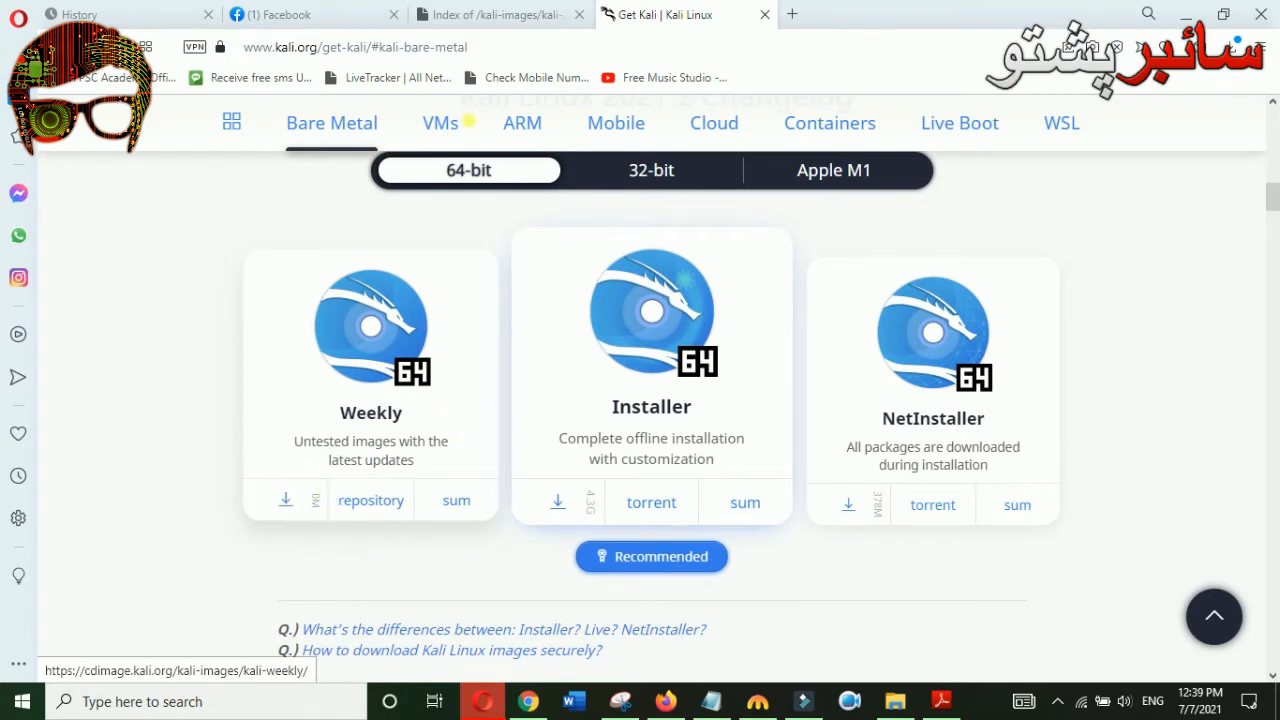
{"action": "left_click", "coordinate": [290, 507]}
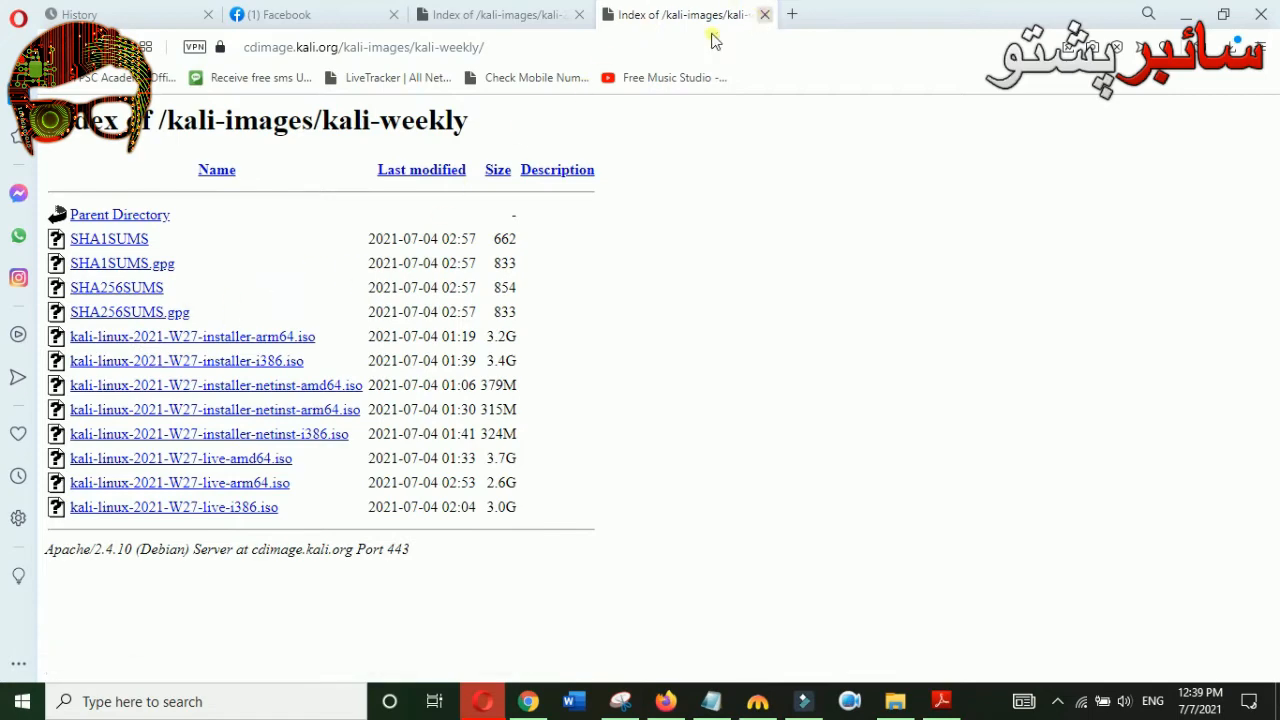
Close the Kali weekly images page and search for vmware in a new tab.
{"action": "left_click", "coordinate": [765, 14]}
{"action": "left_click", "coordinate": [604, 15]}
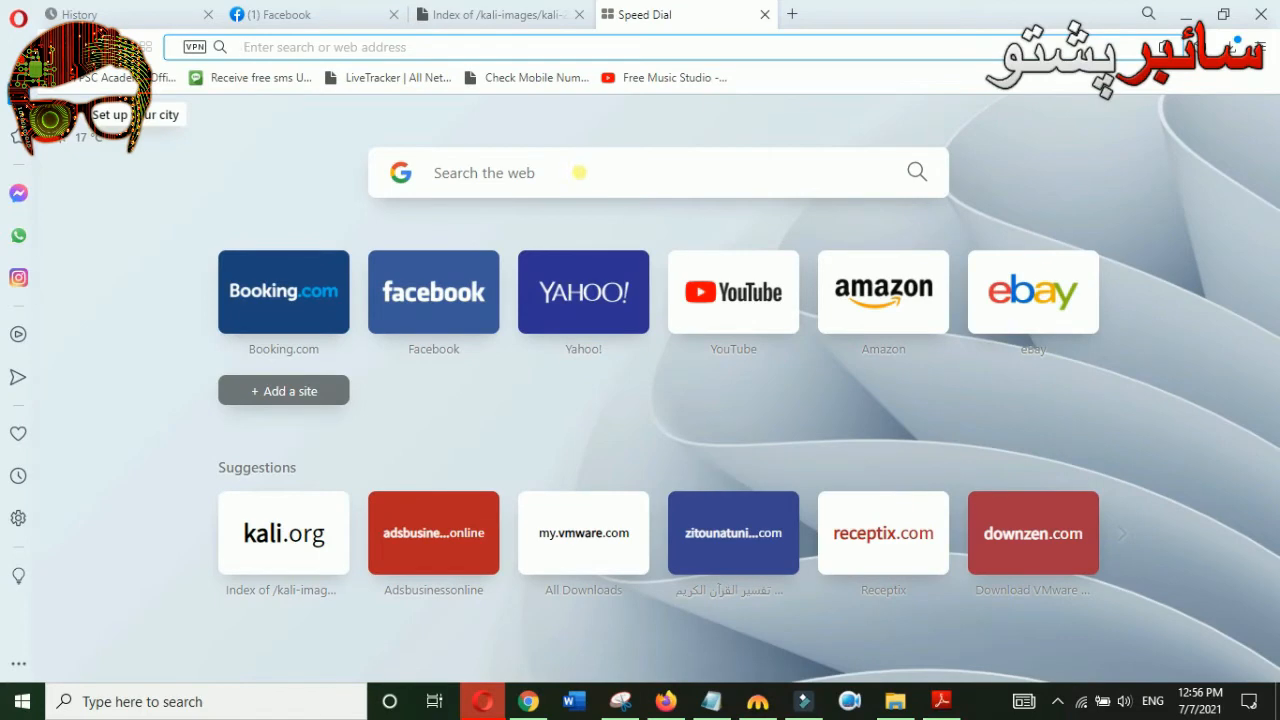
{"action": "left_click", "coordinate": [578, 172]}
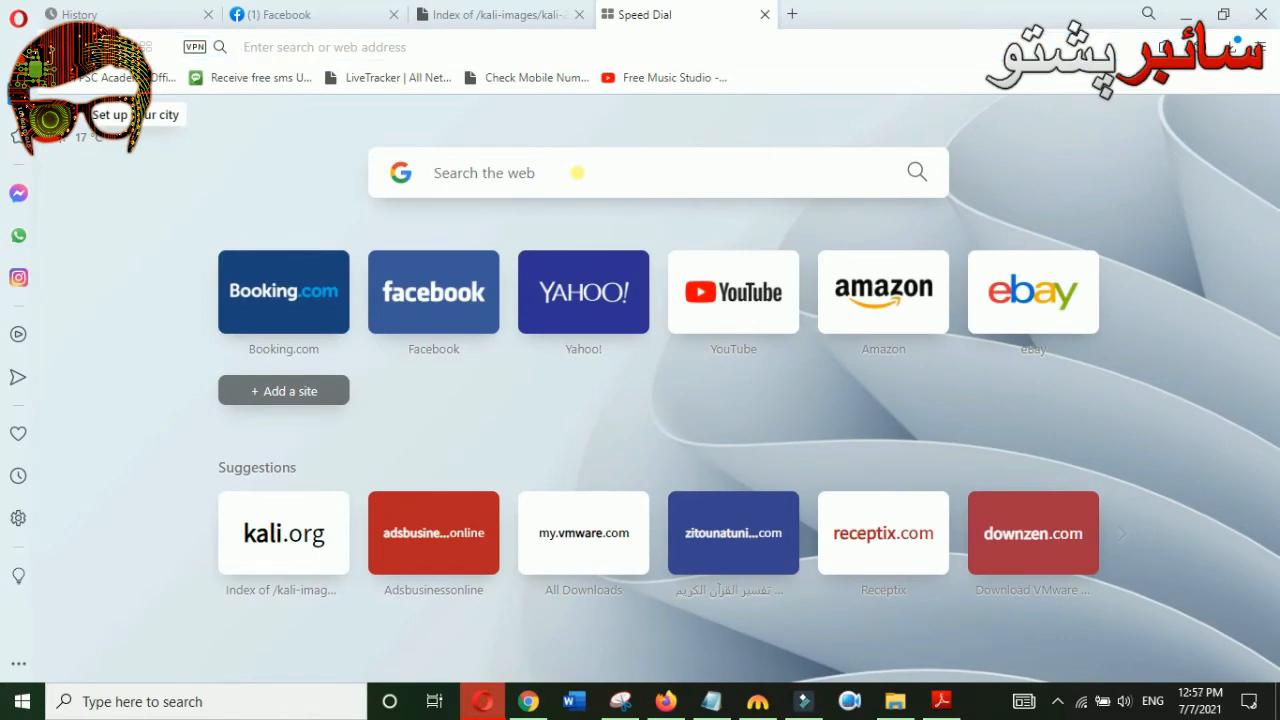
{"action": "type", "text": "vm"}
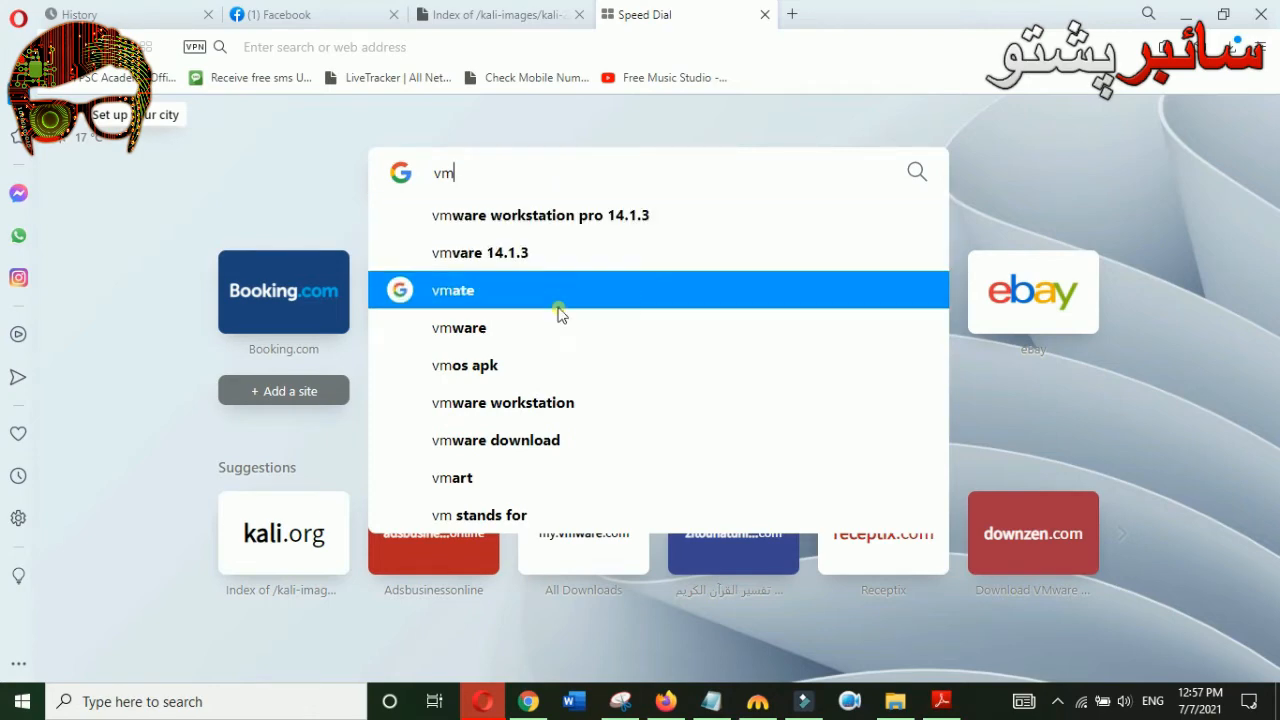
{"action": "left_click", "coordinate": [534, 330]}
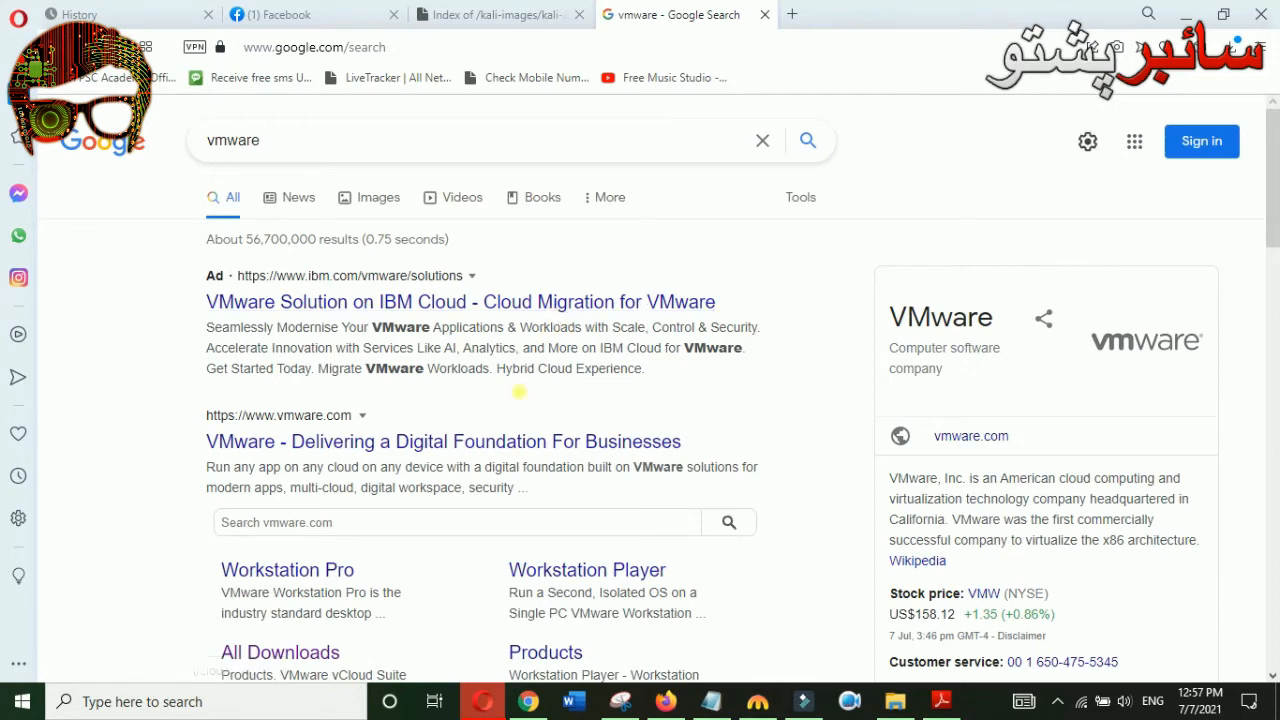
Examine the vmware search results for the official VMware site and its Workstation Pro and download links.
{"action": "scroll", "coordinate": [510, 418], "scroll_direction": "down", "scroll_amount": 1}
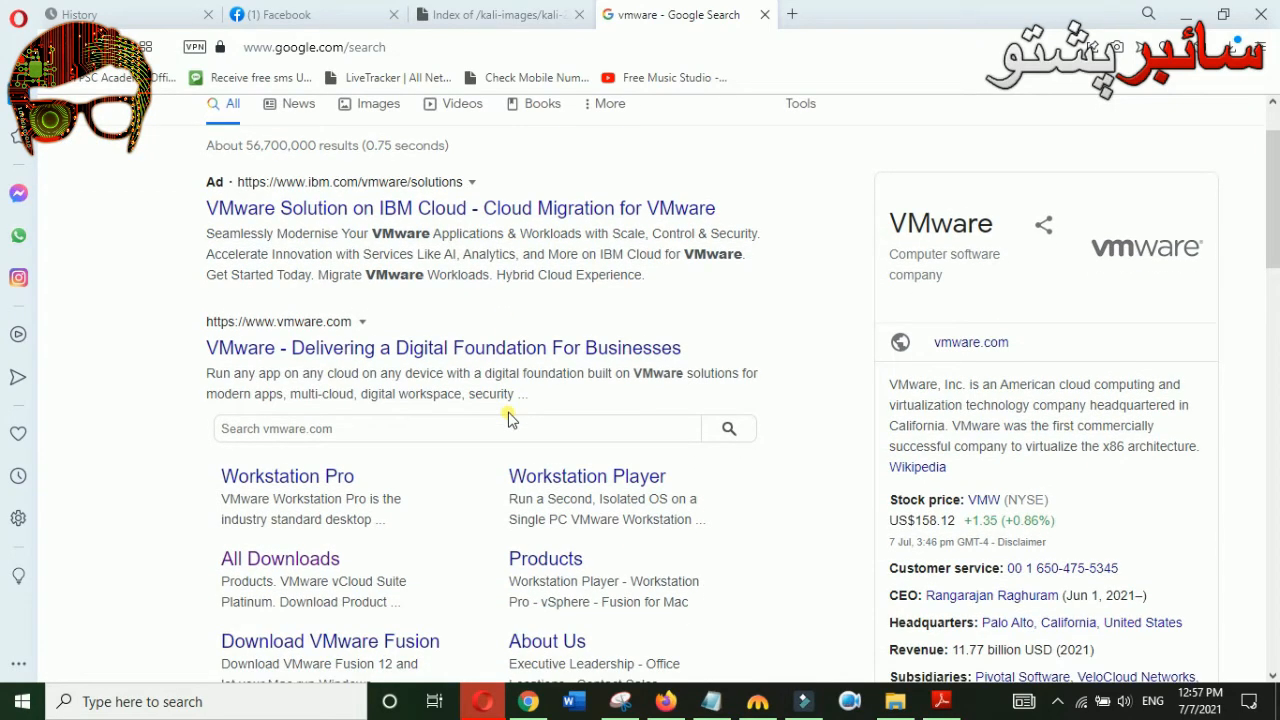
{"action": "scroll", "coordinate": [390, 340], "scroll_direction": "down", "scroll_amount": 2}
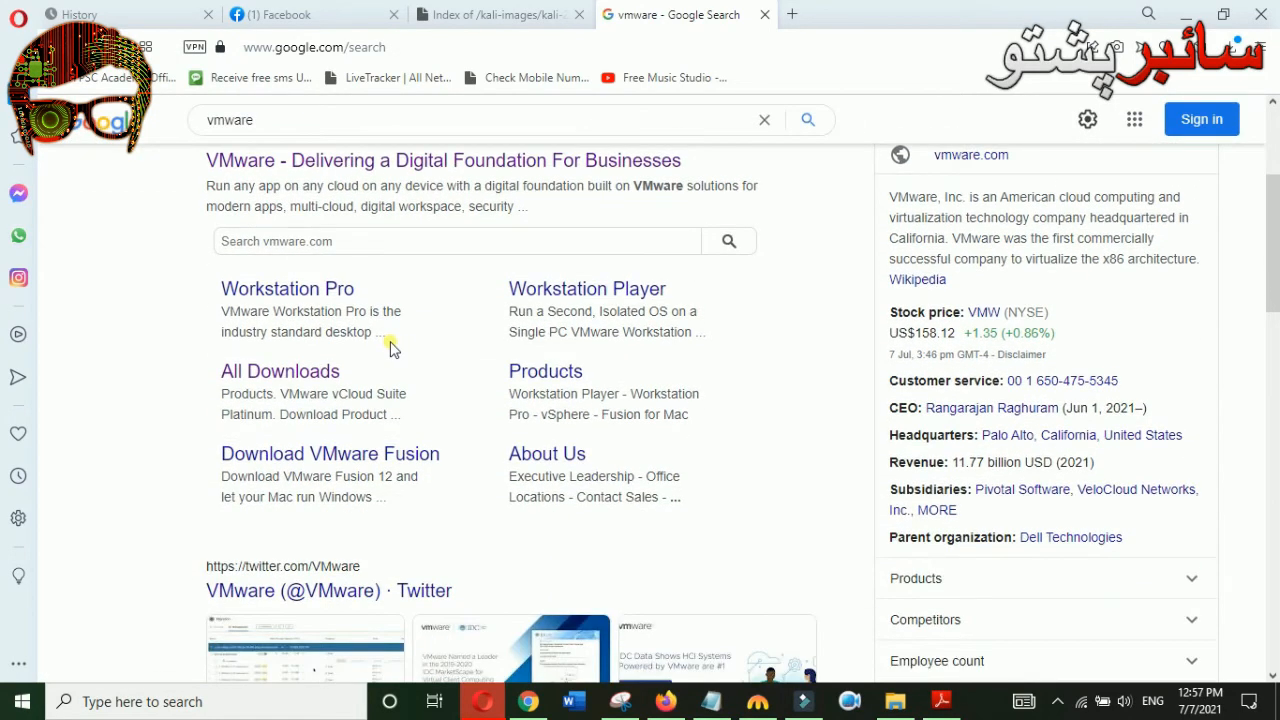
{"action": "scroll", "coordinate": [390, 345], "scroll_direction": "up", "scroll_amount": 2}
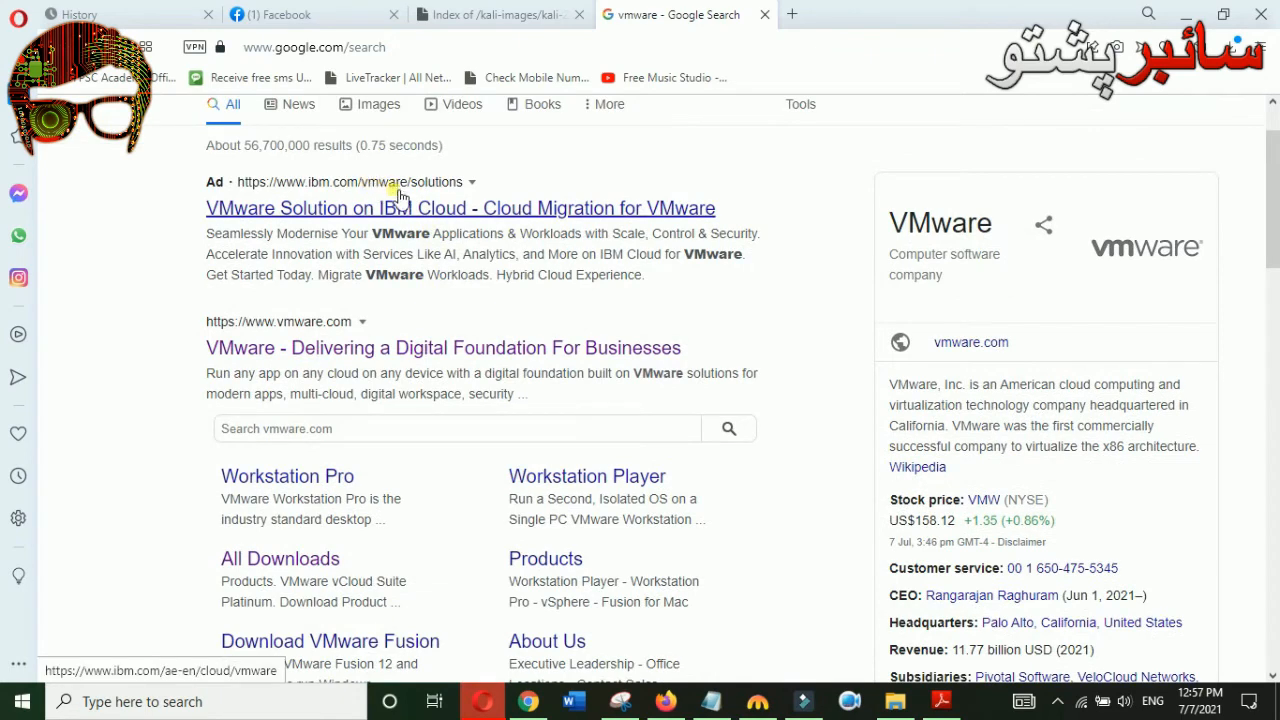
{"action": "scroll", "coordinate": [460, 355], "scroll_direction": "down", "scroll_amount": 1}
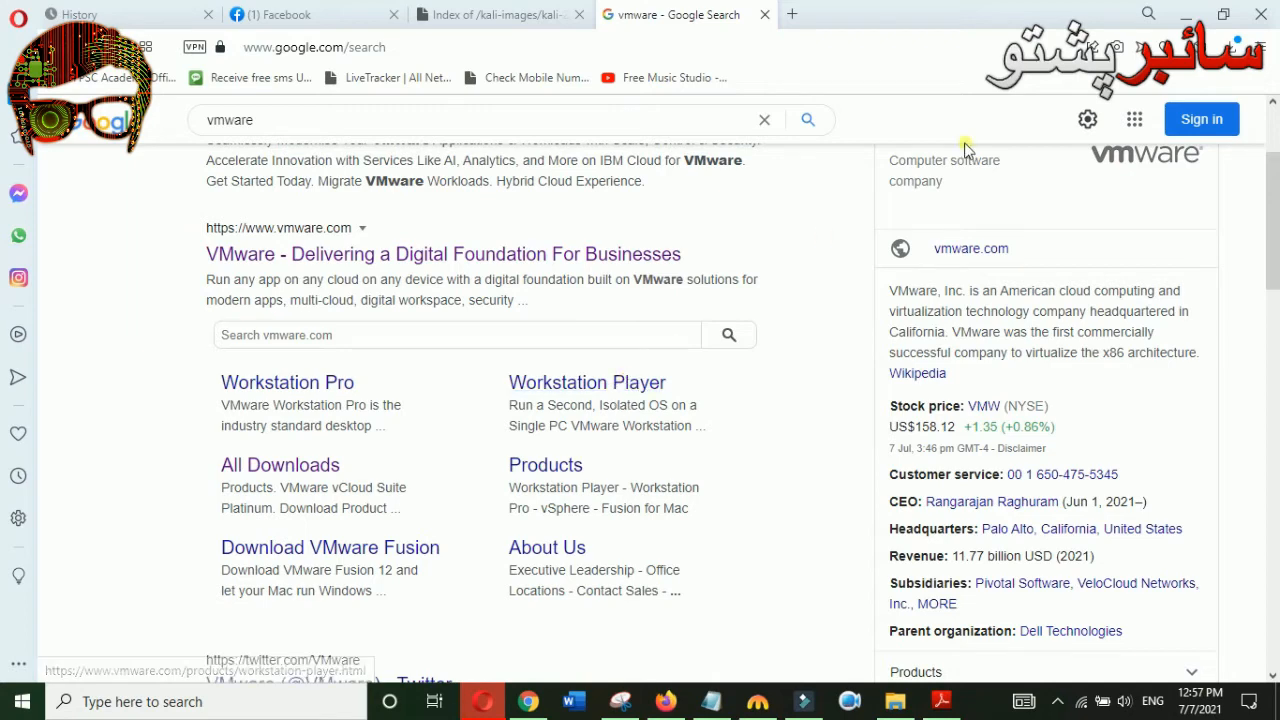
{"action": "left_click", "coordinate": [1185, 16]}
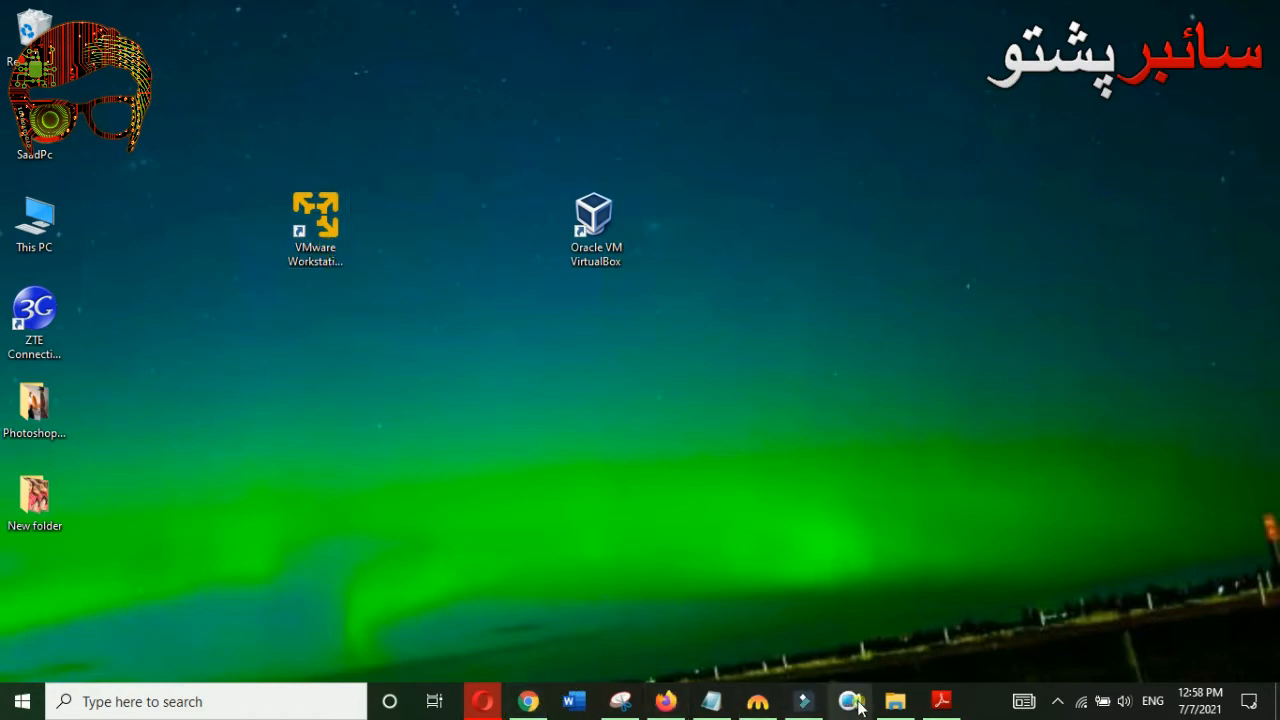
{"action": "left_click", "coordinate": [484, 701]}
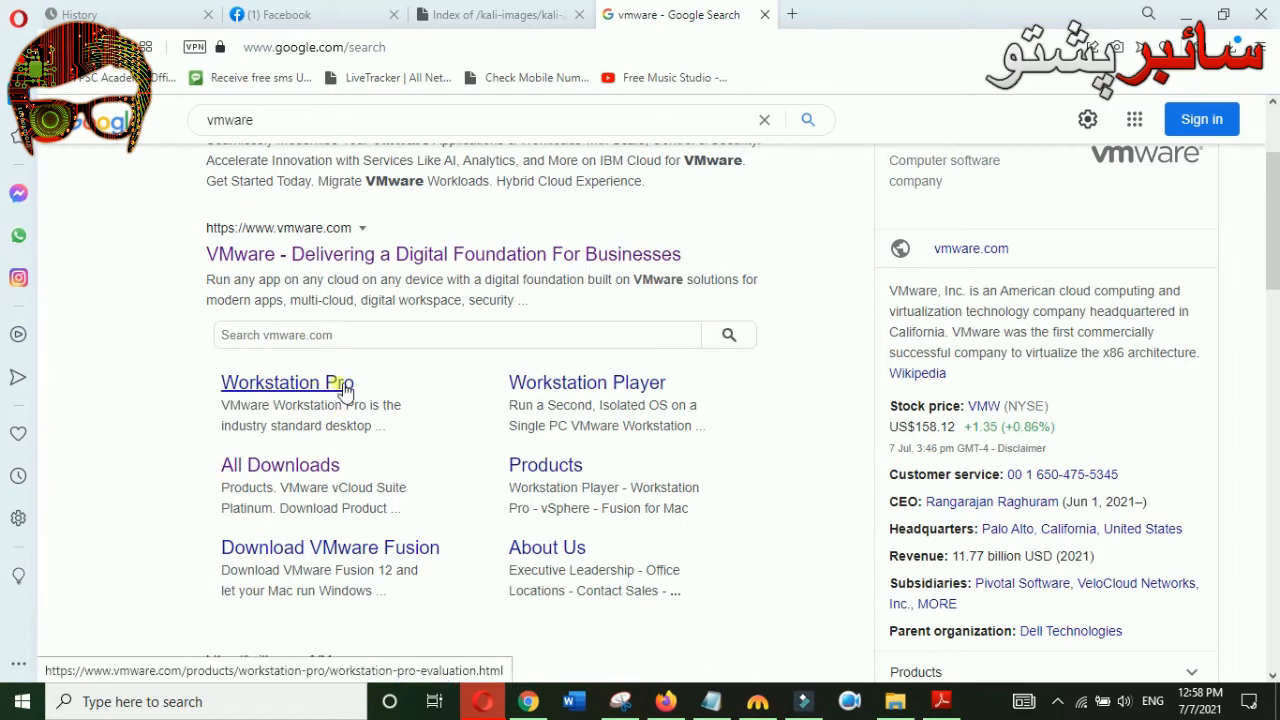
Open the Workstation Pro page from the vmware results, download Workstation 16 Pro for Windows, and minimize the browser.
{"action": "left_click", "coordinate": [342, 386]}
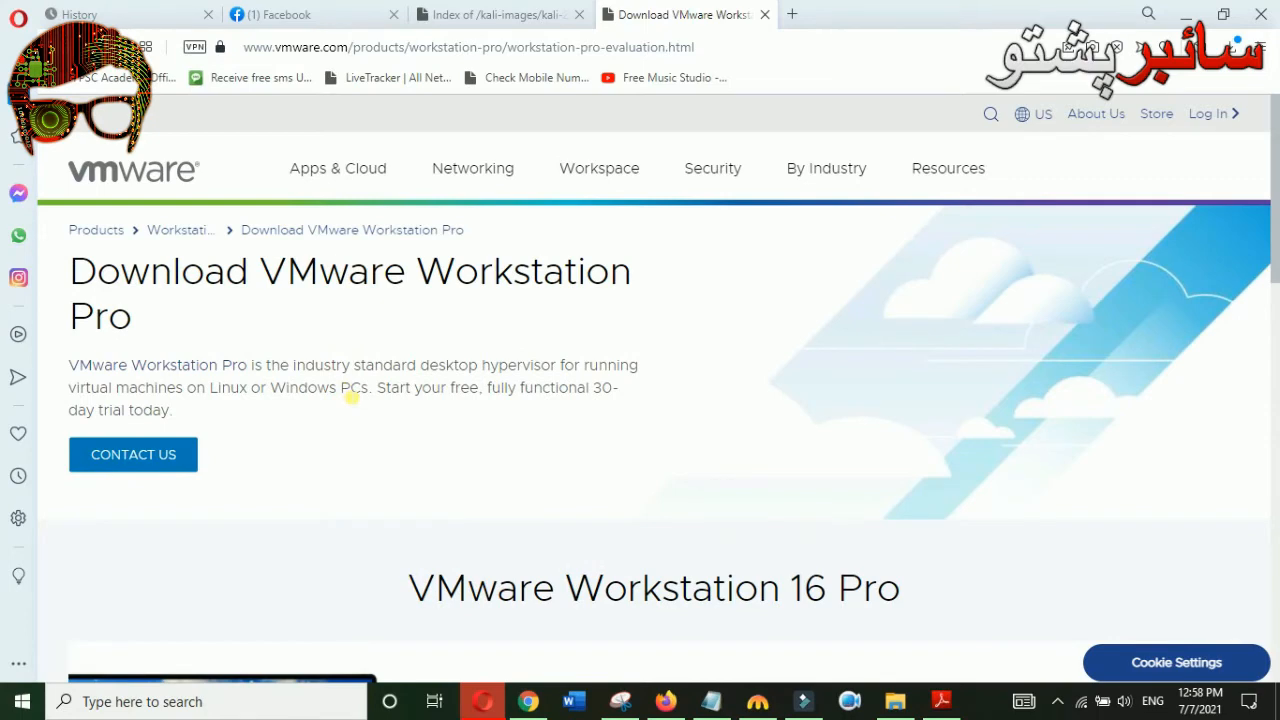
{"action": "scroll", "coordinate": [405, 325], "scroll_direction": "down", "scroll_amount": 10}
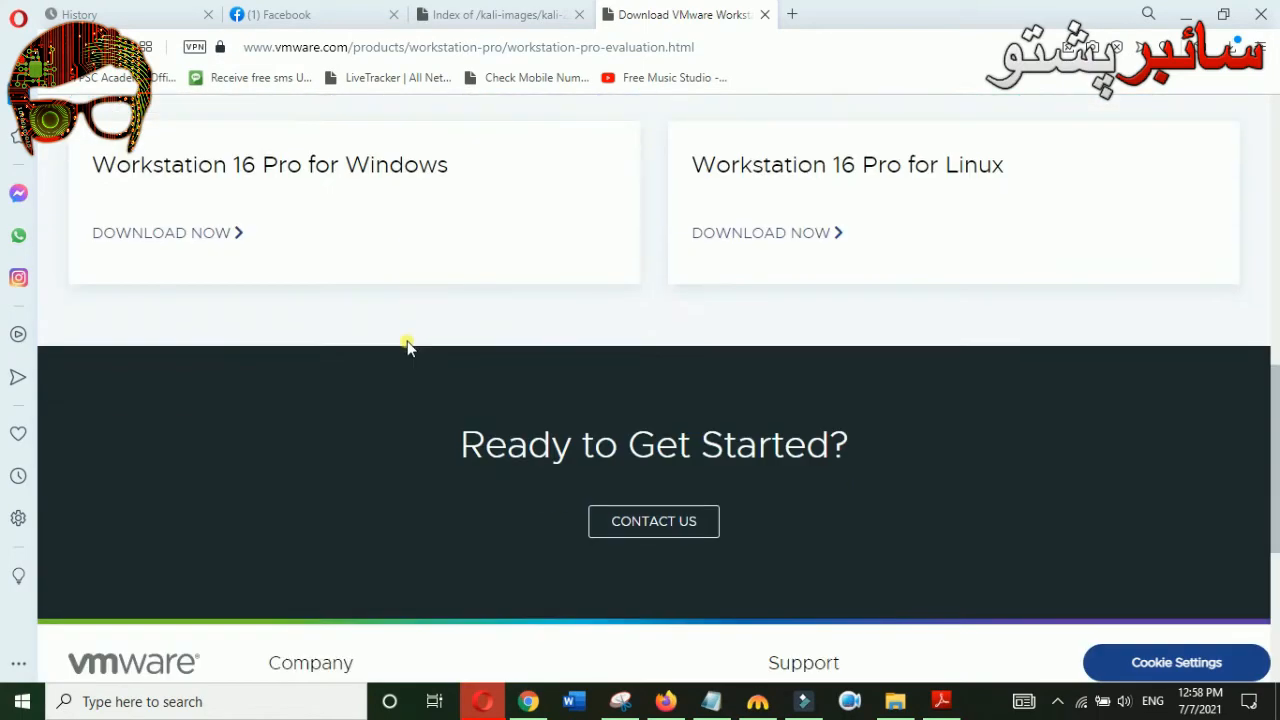
{"action": "scroll", "coordinate": [437, 278], "scroll_direction": "up", "scroll_amount": 4}
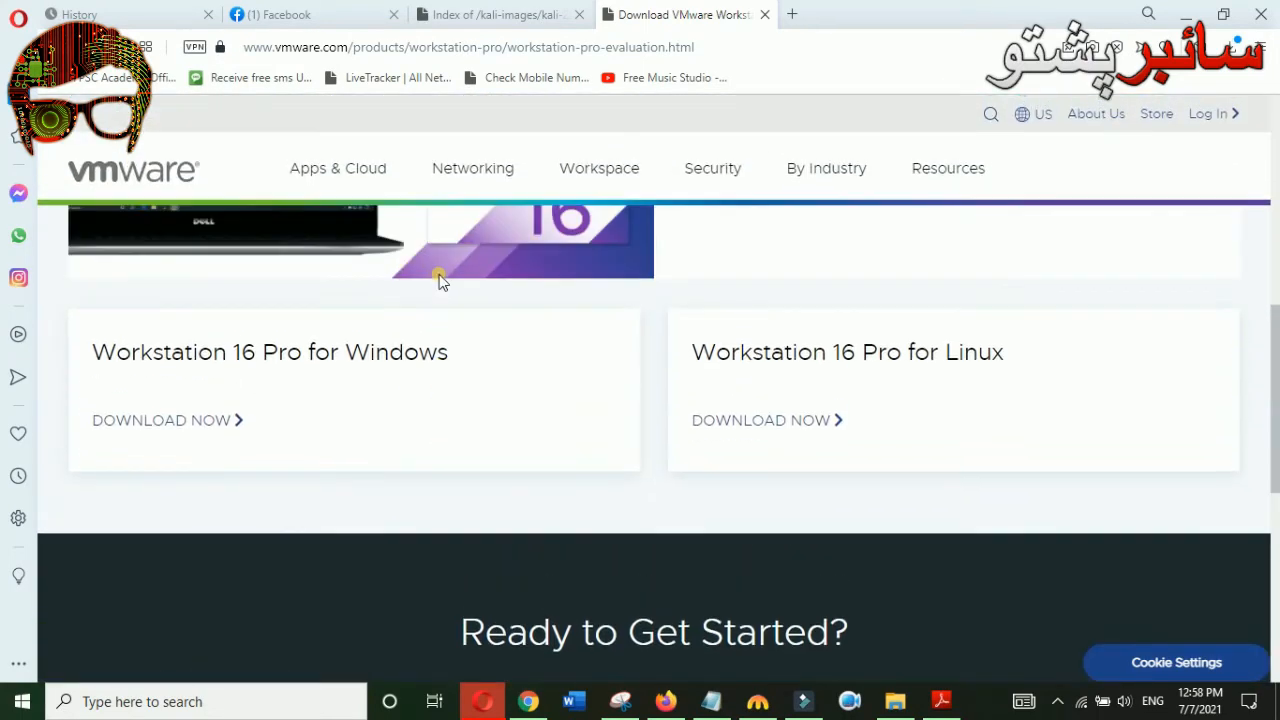
{"action": "scroll", "coordinate": [406, 414], "scroll_direction": "down", "scroll_amount": 1}
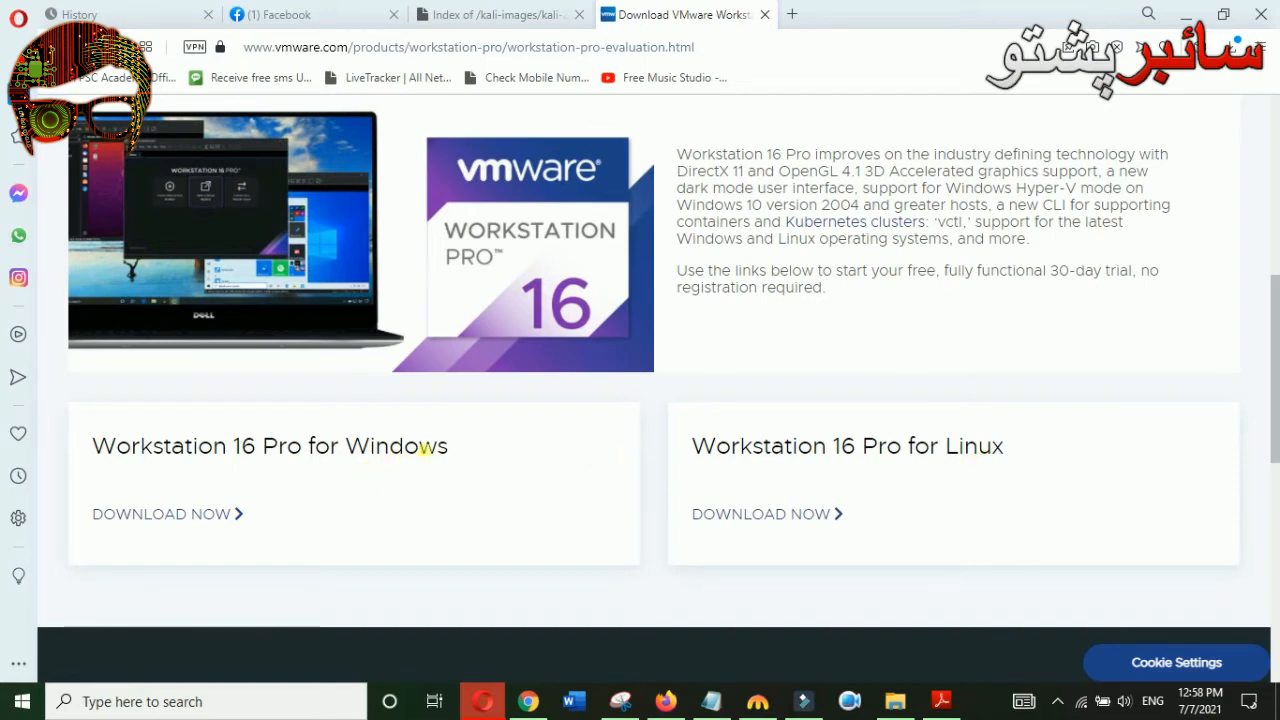
{"action": "left_click", "coordinate": [194, 513]}
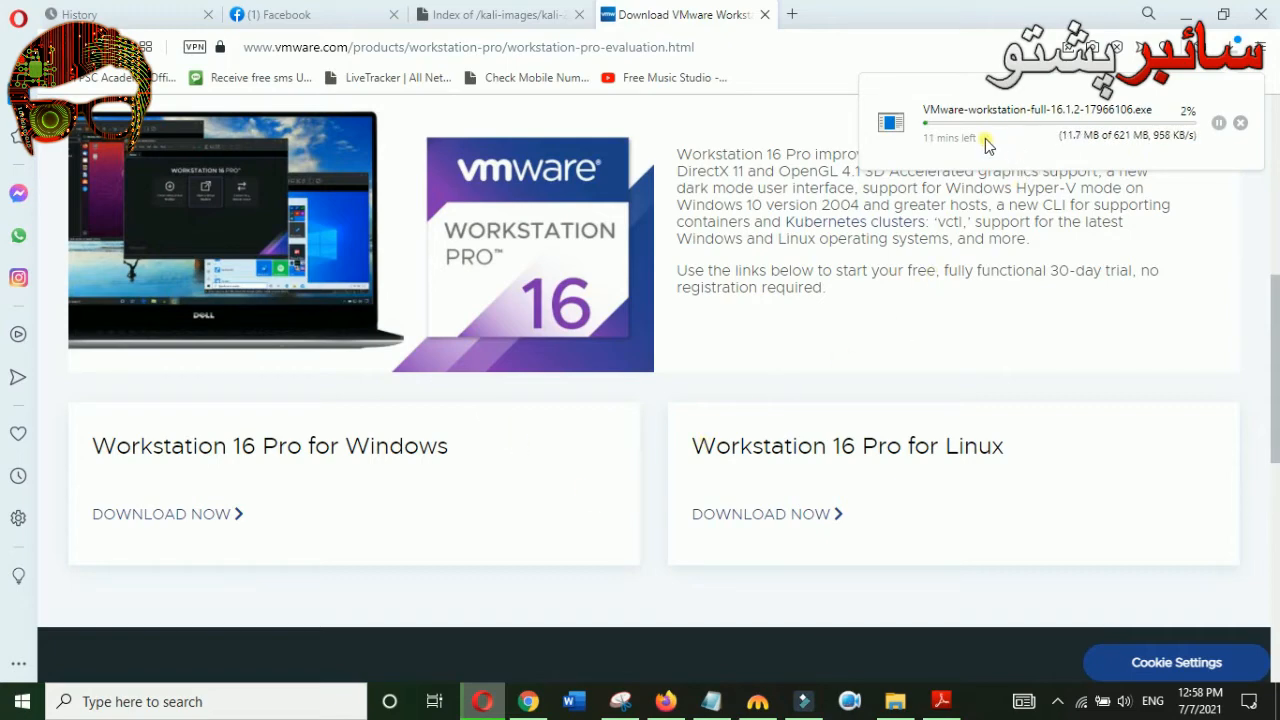
{"action": "mouse_move", "coordinate": [903, 708]}
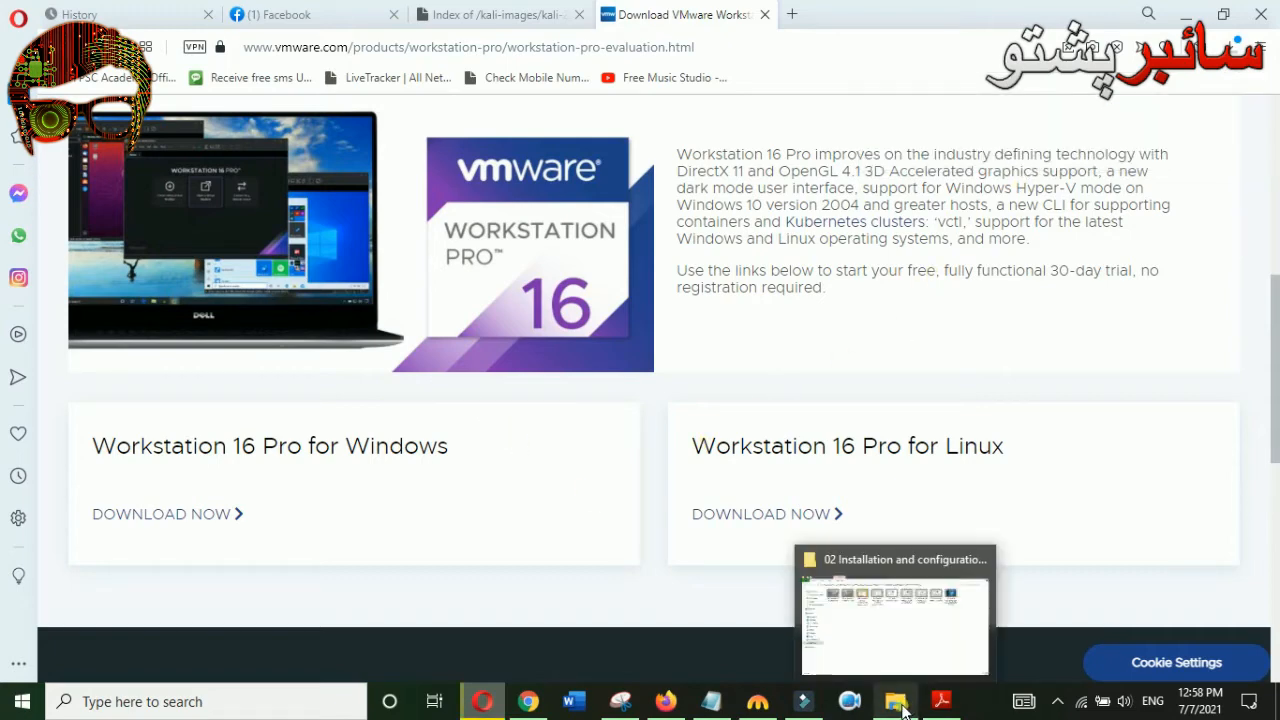
{"action": "left_click", "coordinate": [1193, 16]}
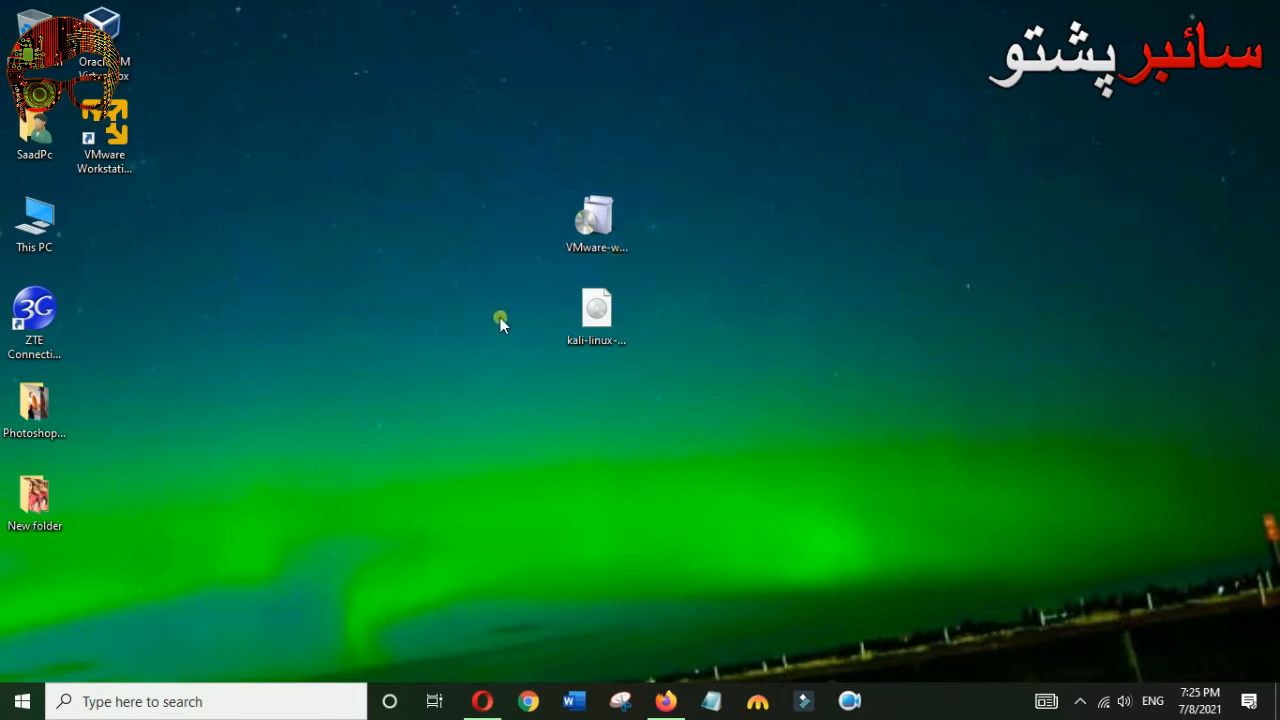
Launch the VMware Workstation installer from the desktop and accept the End-User License Agreement.
{"action": "double_click", "coordinate": [600, 236]}
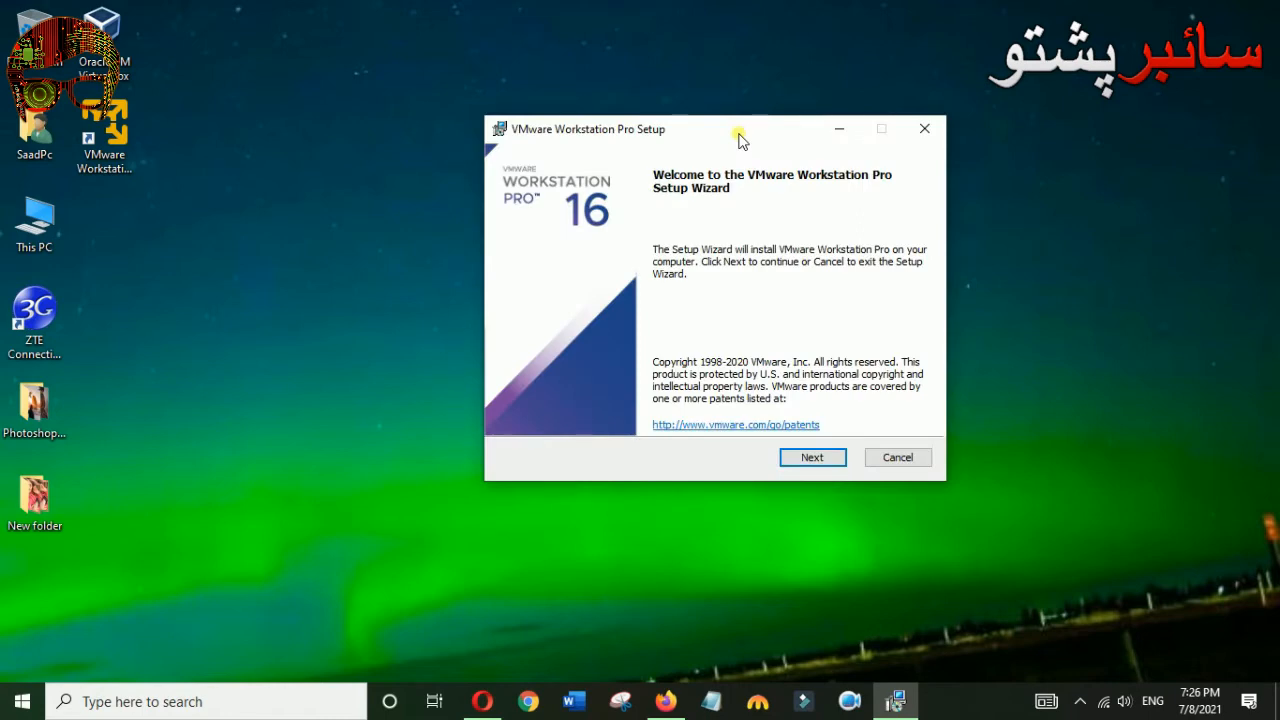
{"action": "left_click", "coordinate": [839, 458]}
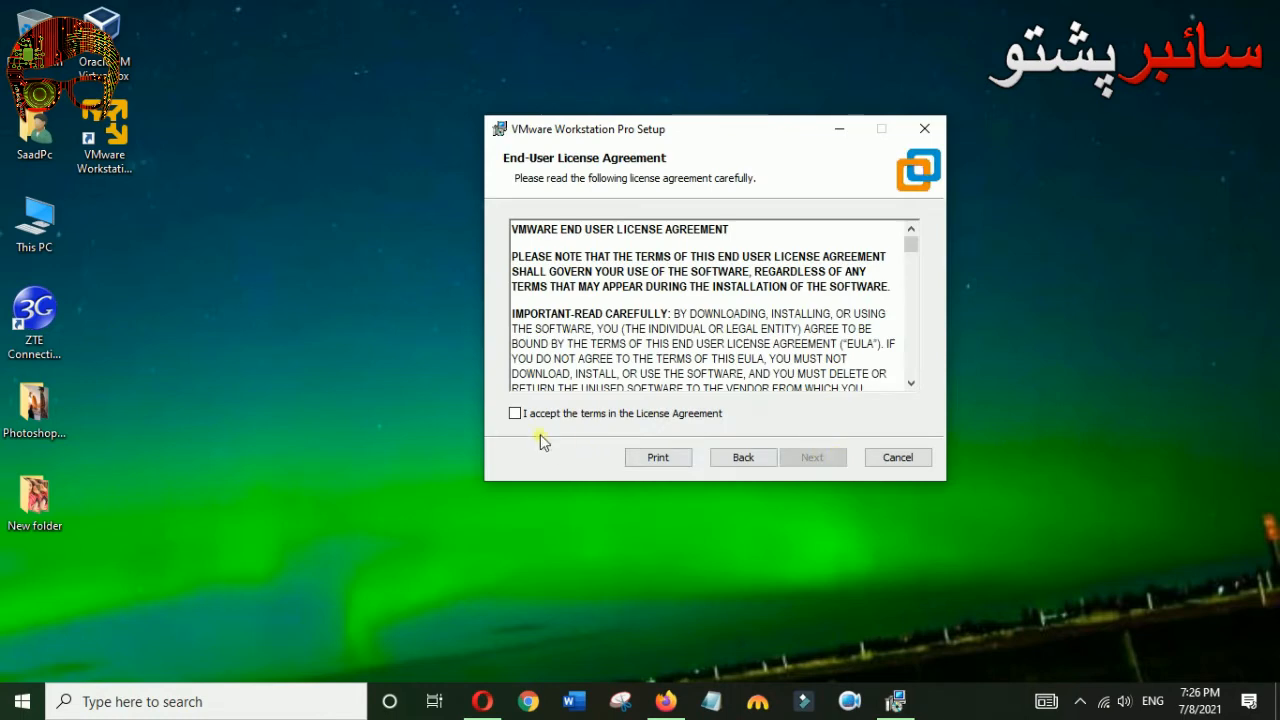
{"action": "left_click", "coordinate": [515, 413]}
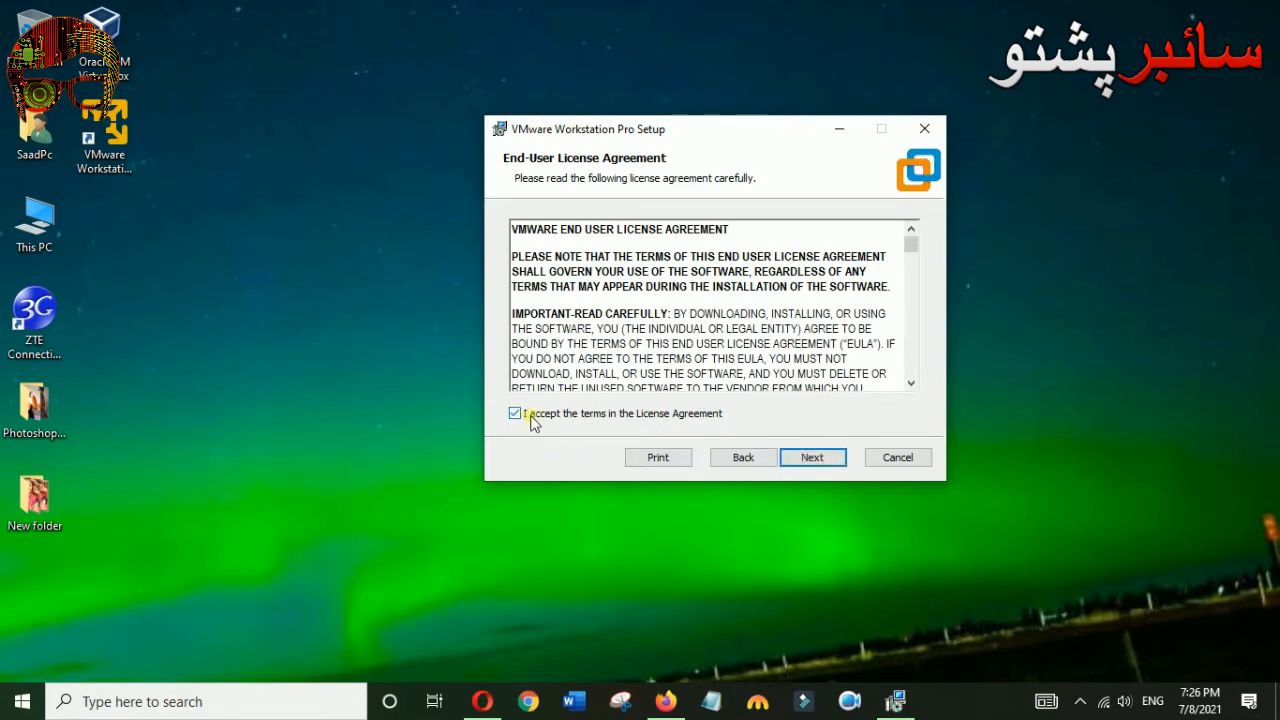
{"action": "left_click", "coordinate": [830, 467]}
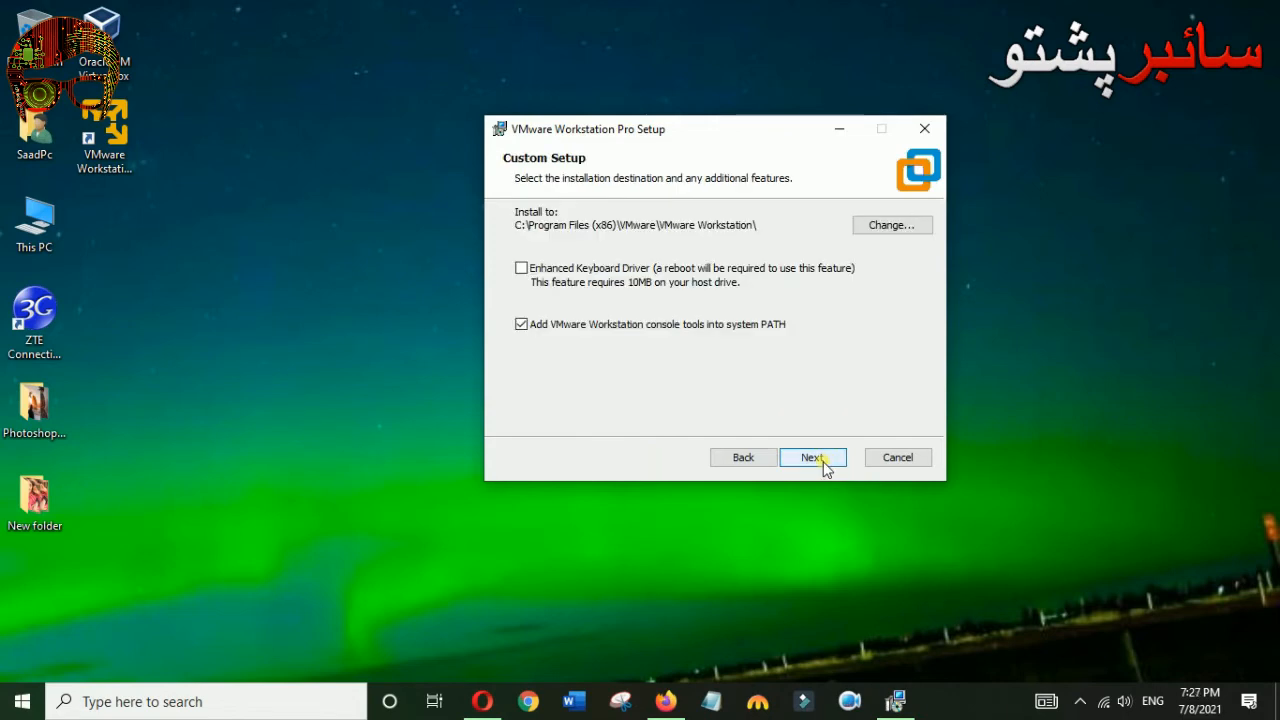
Keep the default custom setup, user experience and shortcut options, and start installing VMware Workstation Pro.
{"action": "left_click", "coordinate": [825, 466]}
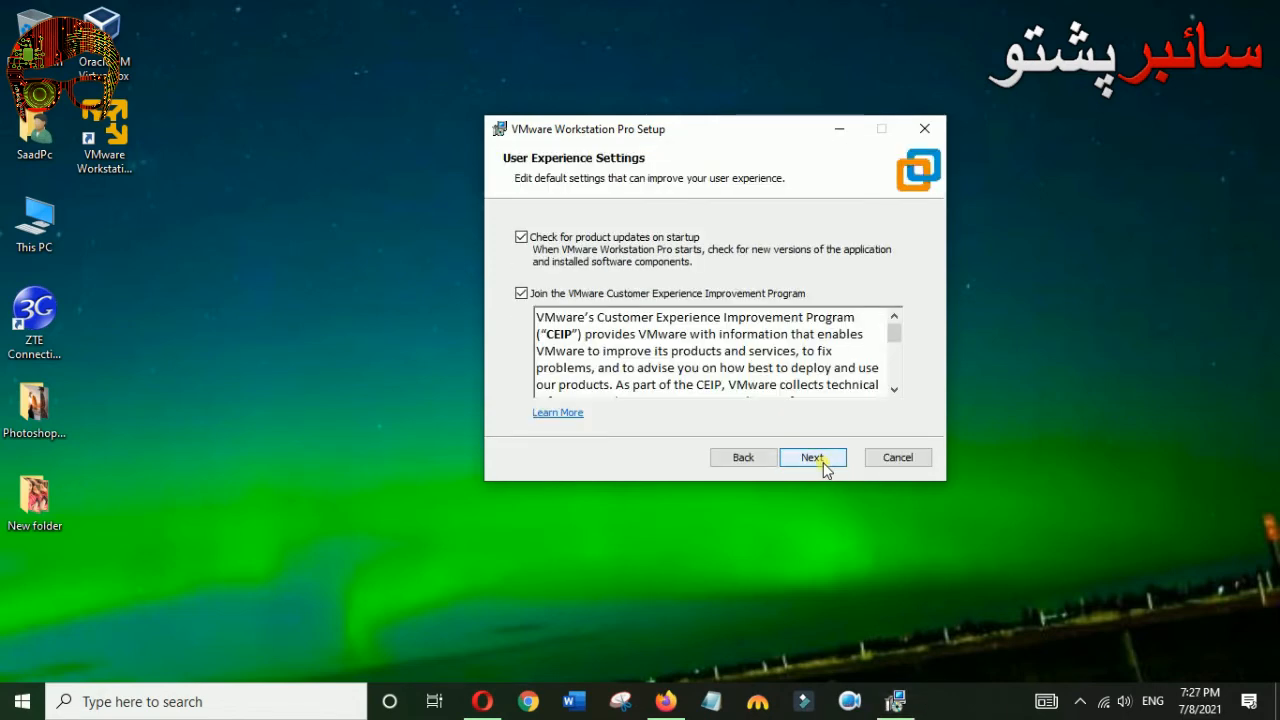
{"action": "left_click", "coordinate": [825, 466]}
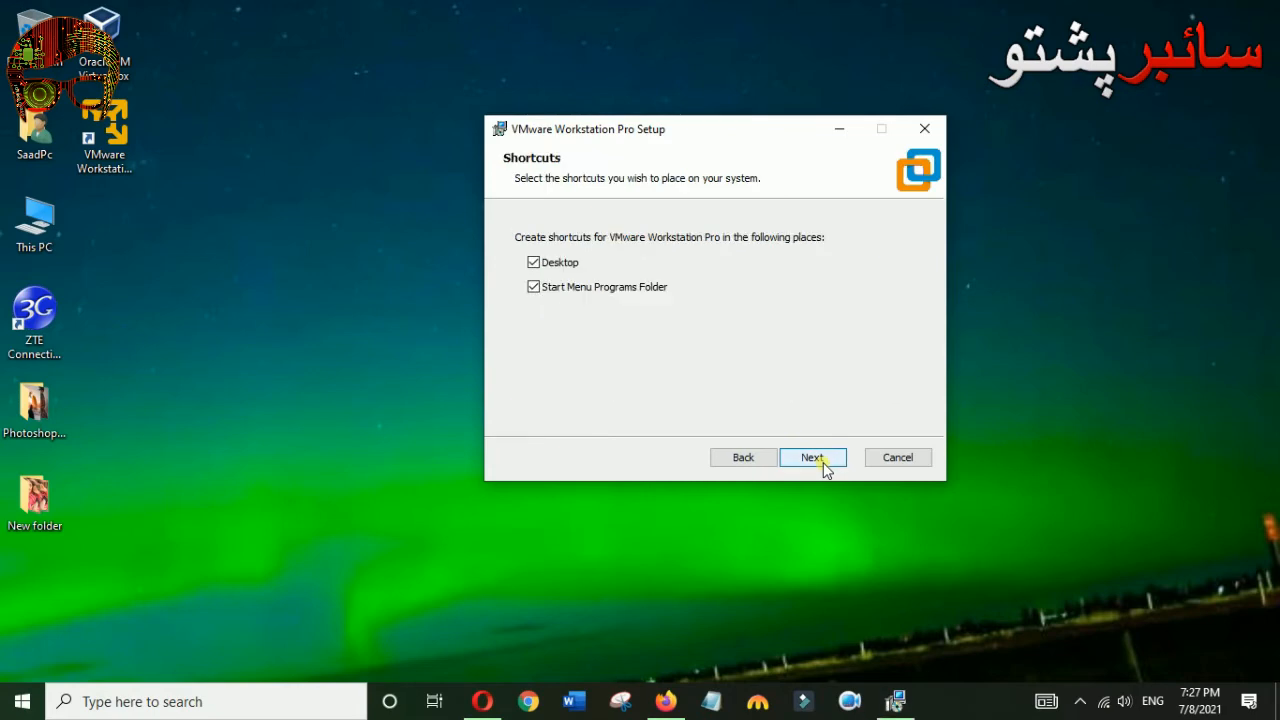
{"action": "left_click", "coordinate": [825, 466]}
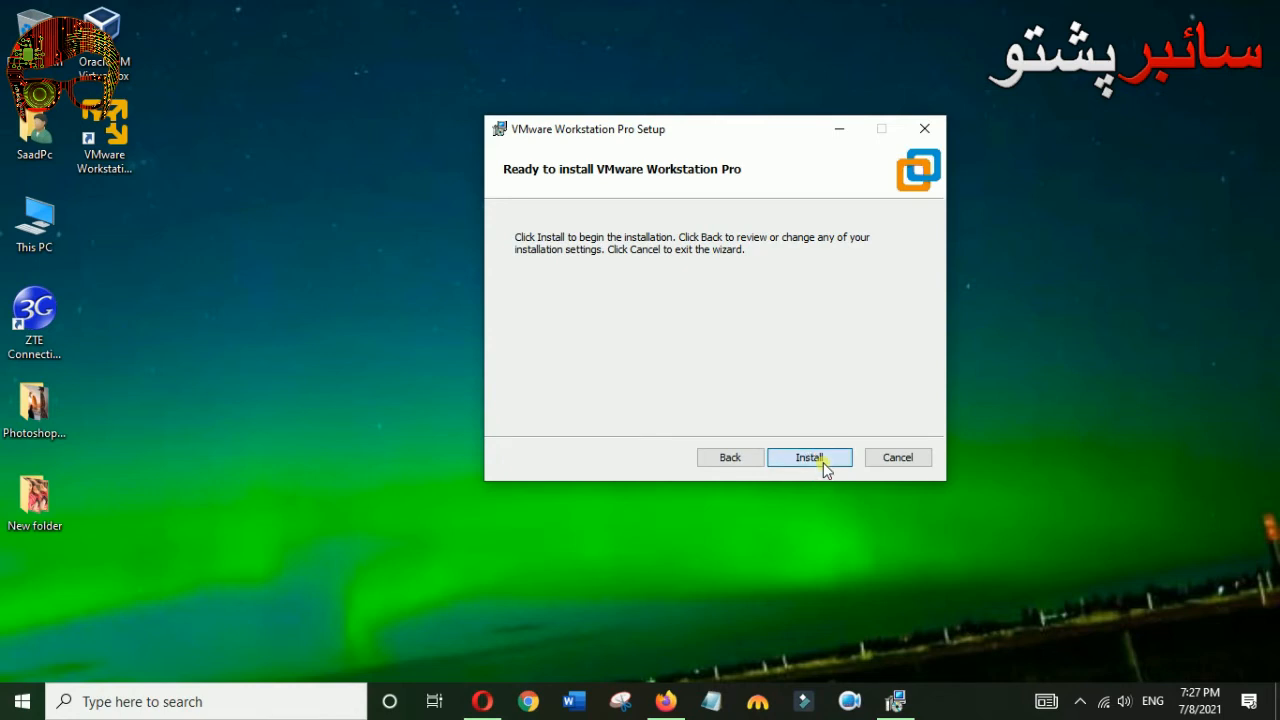
{"action": "left_click", "coordinate": [810, 457]}
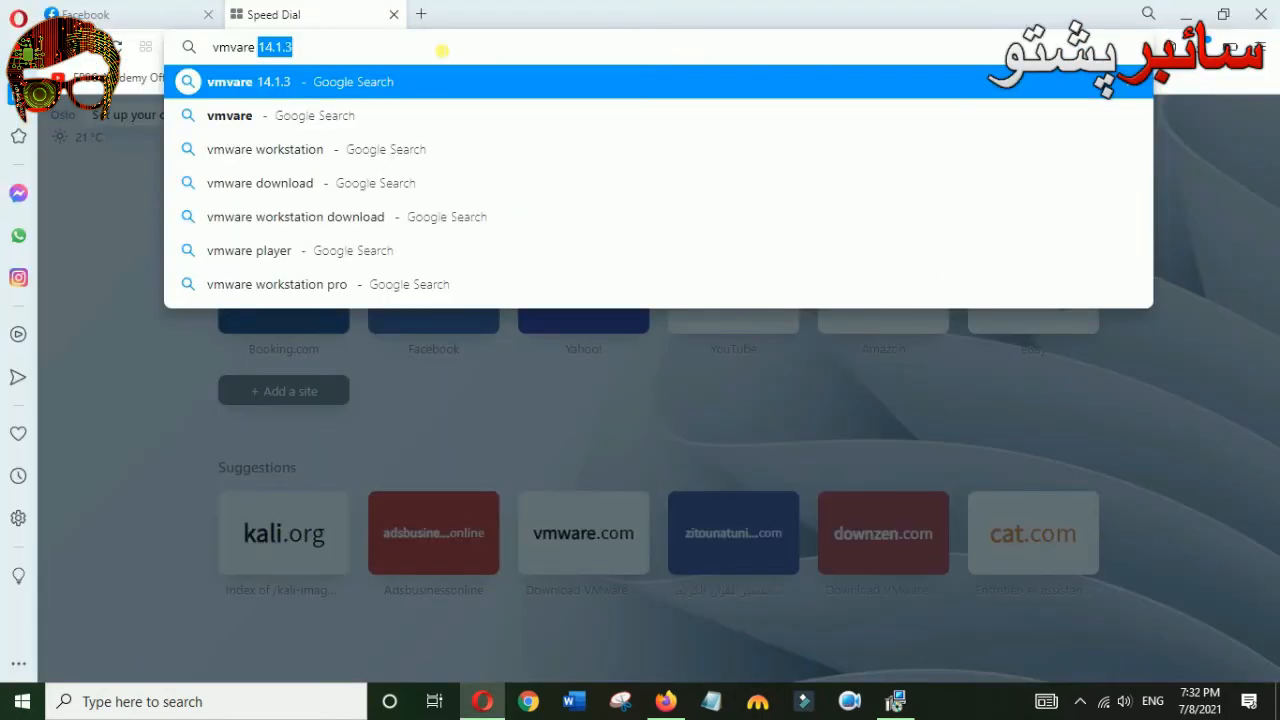
Search the web for the suggested query "vmware workstation 16 key".
{"action": "type", "text": "workstat"}
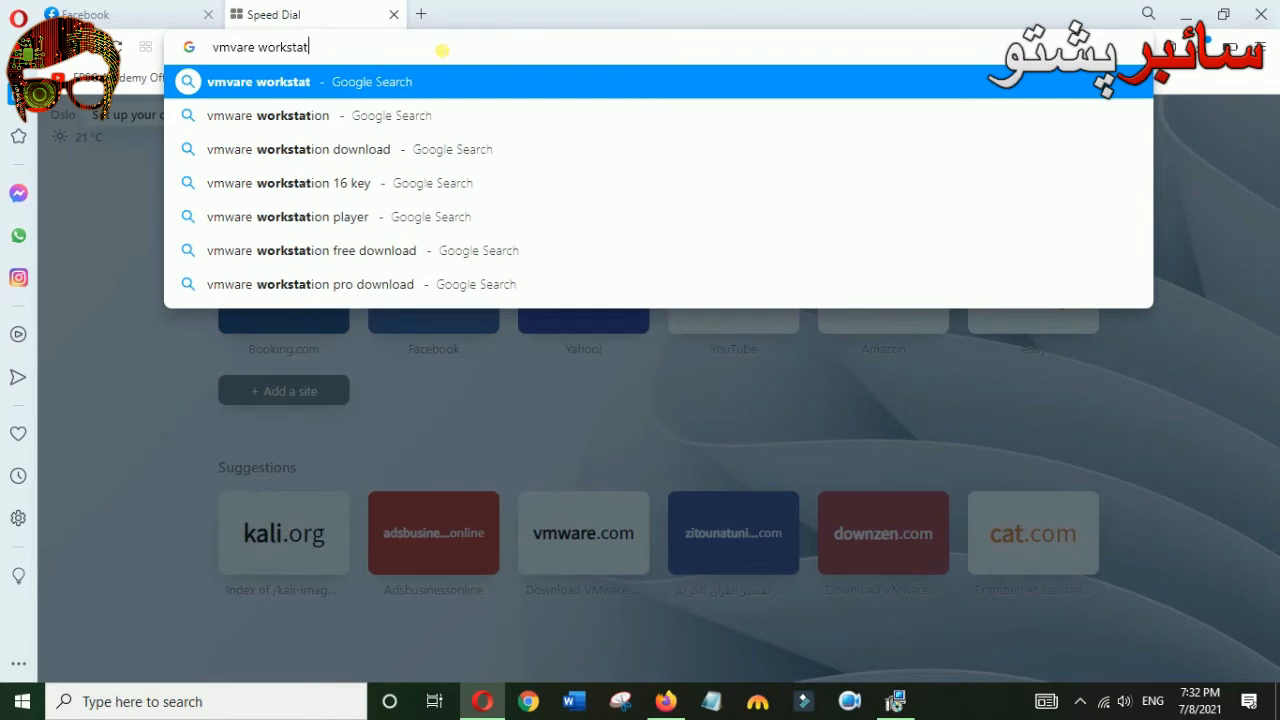
{"action": "type", "text": "ion"}
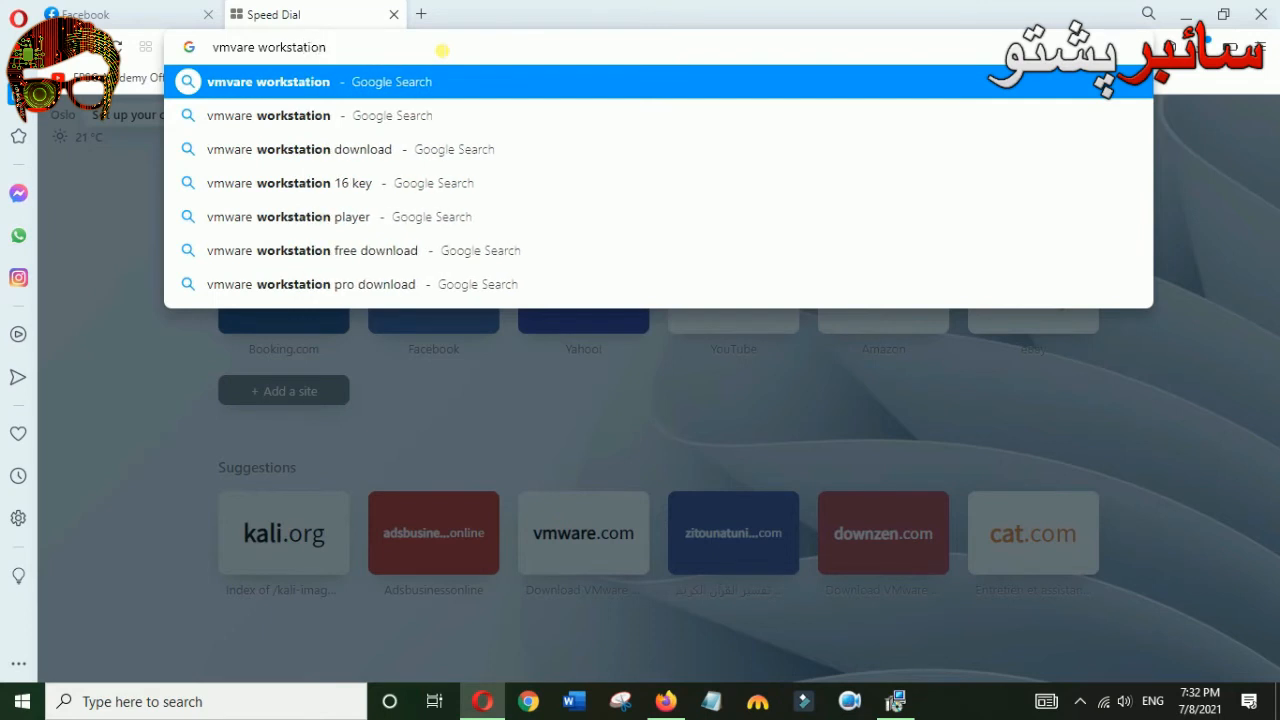
{"action": "key", "text": "Down"}
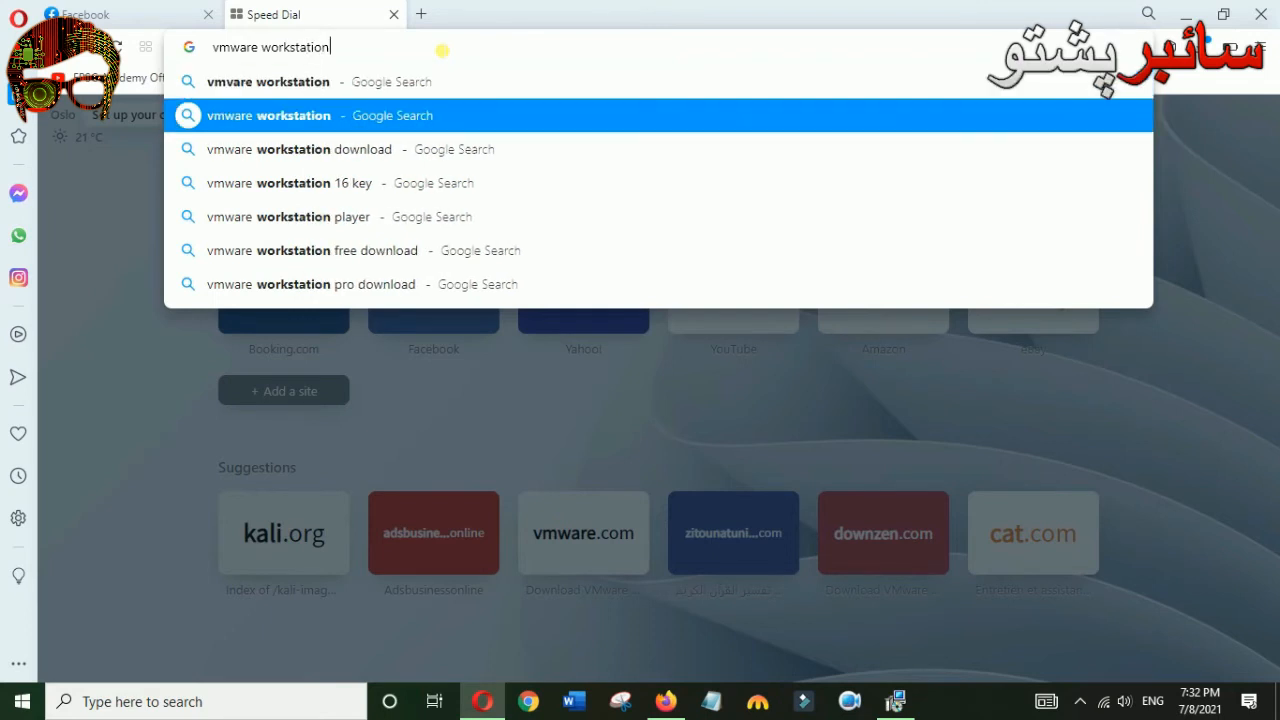
{"action": "key", "text": "Down"}
{"action": "key", "text": "Down"}
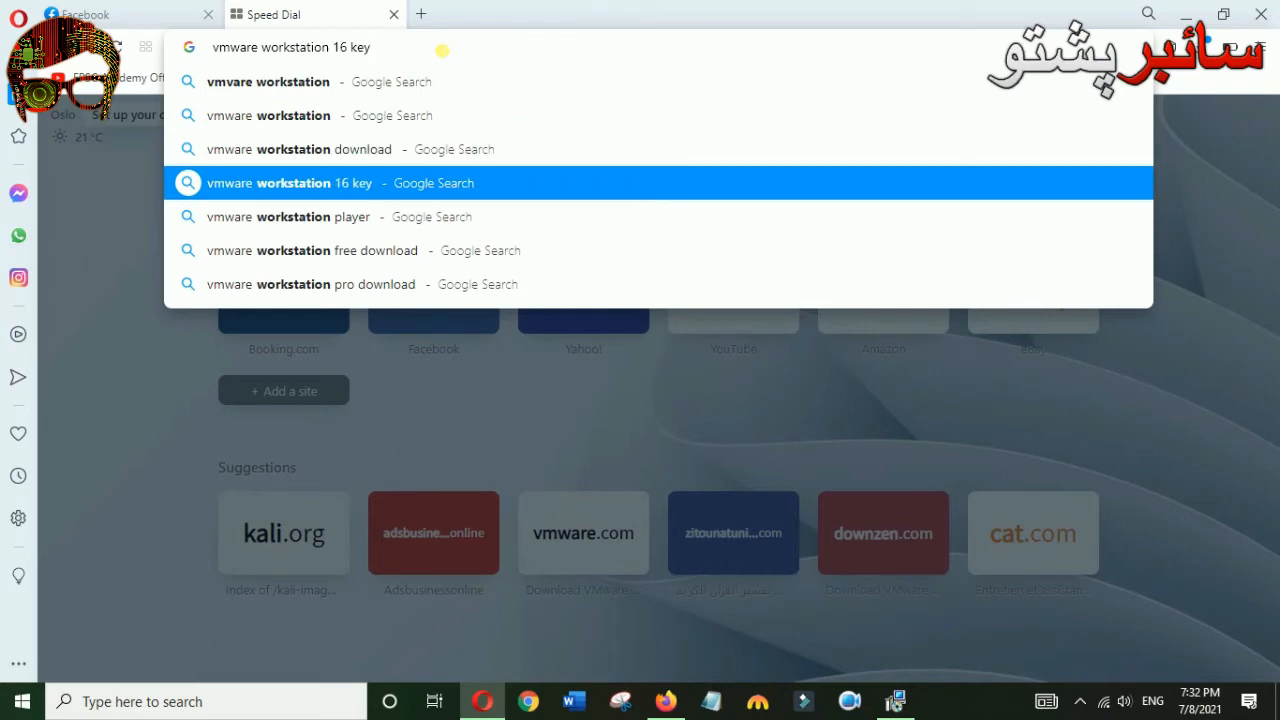
{"action": "key", "text": "Return"}
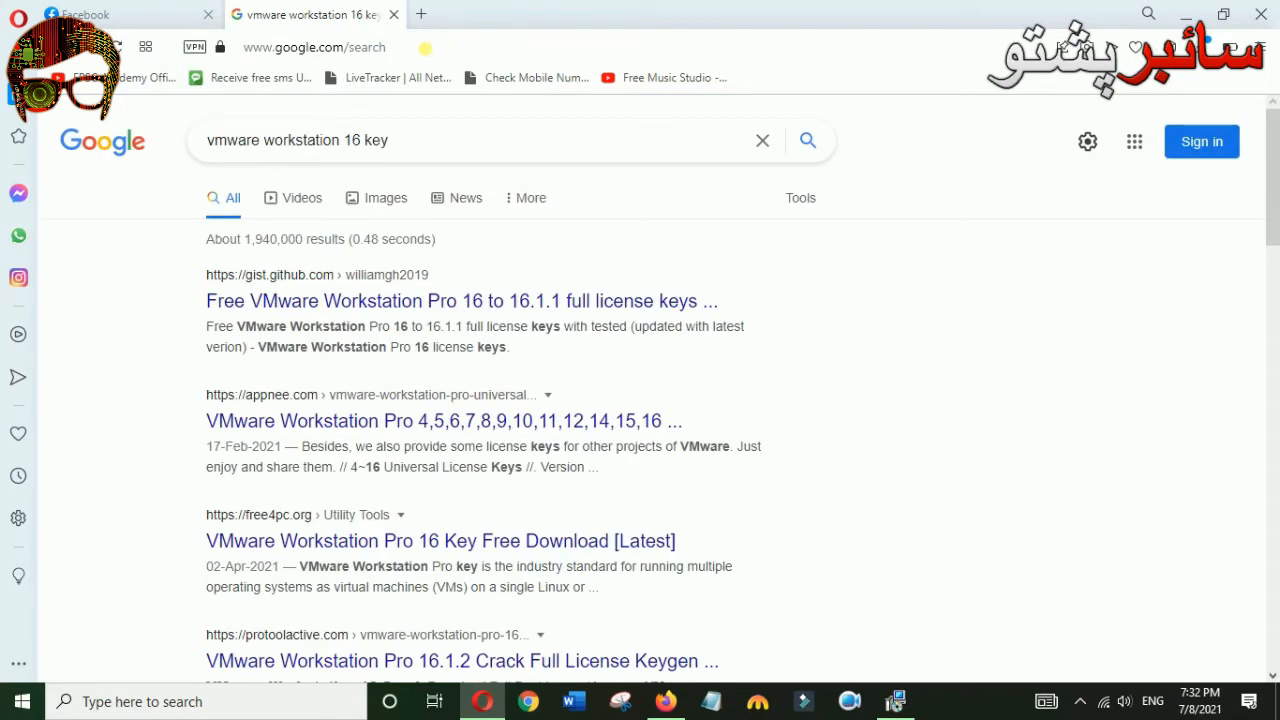
Open the GitHub gist in the search results and copy the first license key listed on line 9.
{"action": "left_click", "coordinate": [375, 300]}
{"action": "left_click_drag", "start_coordinate": [430, 542], "coordinate": [251, 543]}
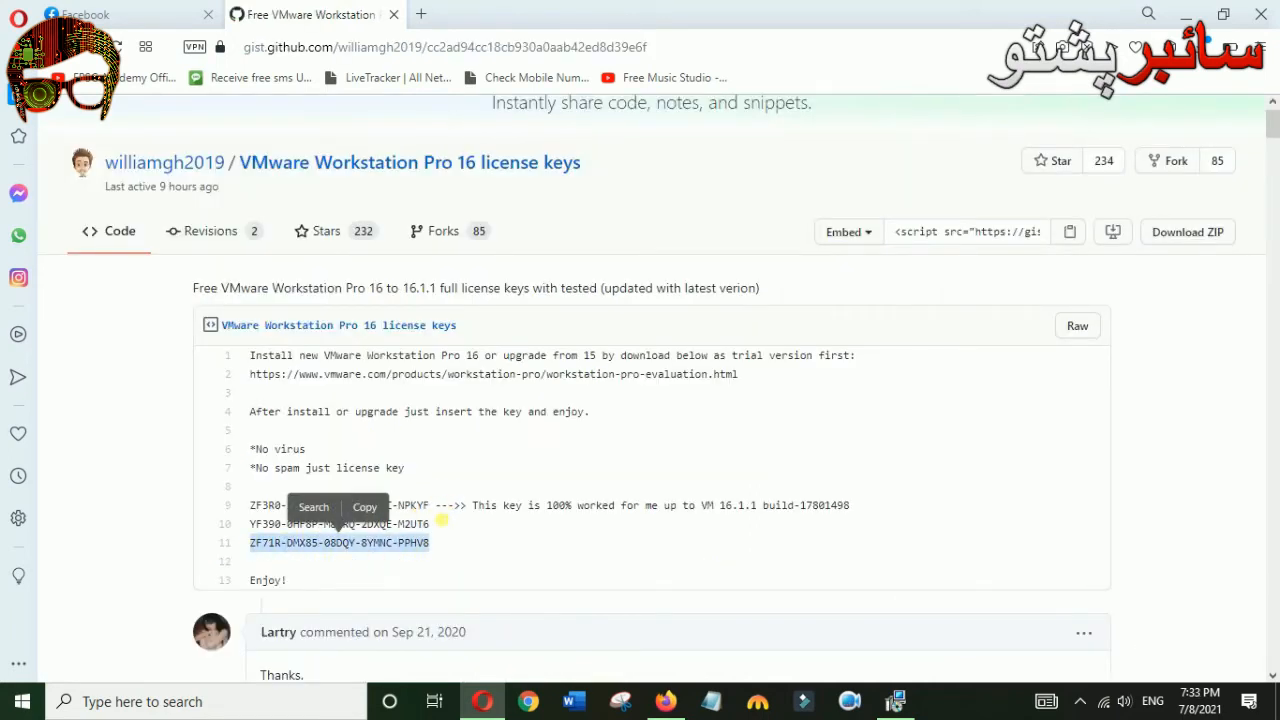
{"action": "left_click", "coordinate": [440, 519]}
{"action": "left_click_drag", "start_coordinate": [433, 508], "coordinate": [251, 517]}
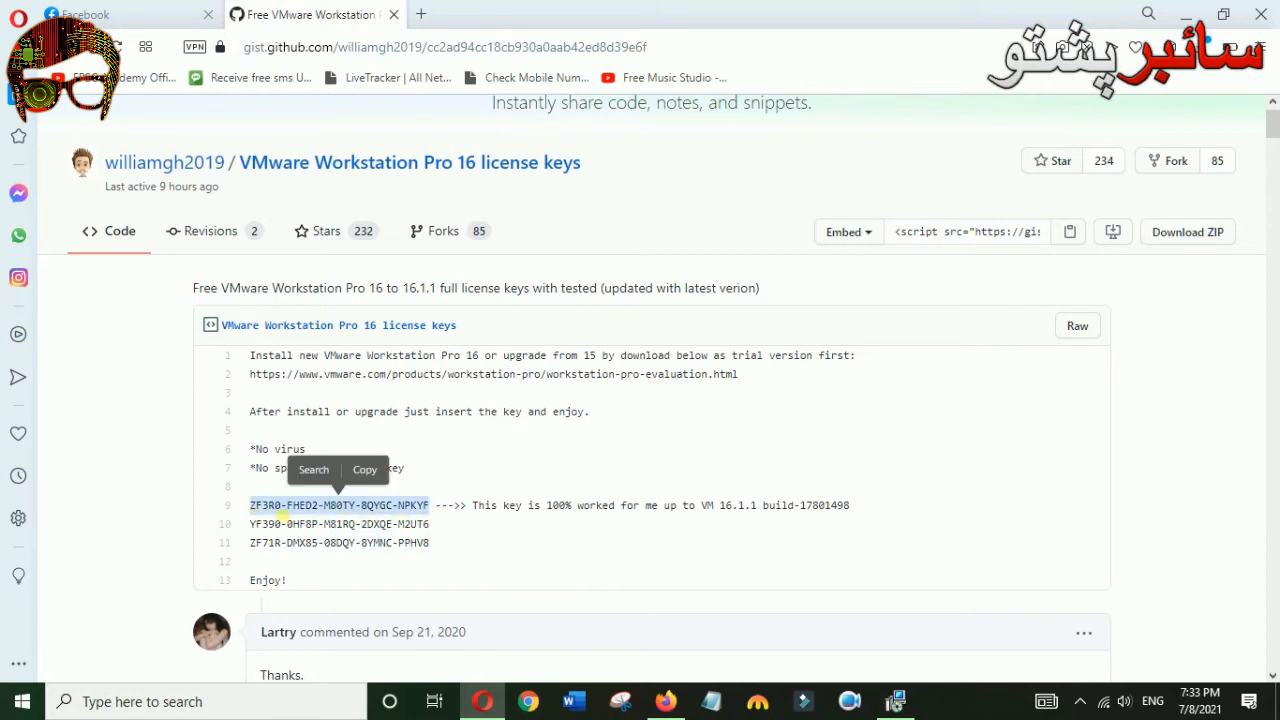
{"action": "left_click", "coordinate": [364, 467]}
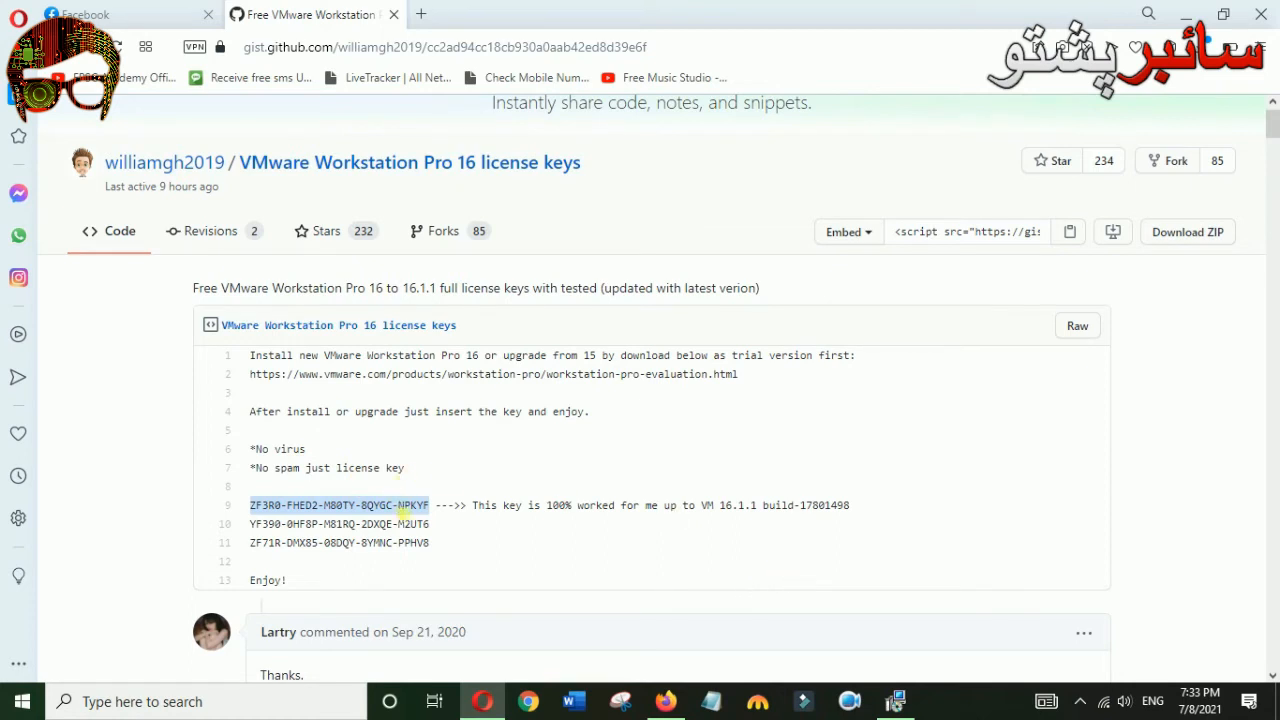
Switch to the VMware Workstation Pro Setup wizard, paste the copied license key into the license key field, and finish the setup.
{"action": "left_click", "coordinate": [895, 702]}
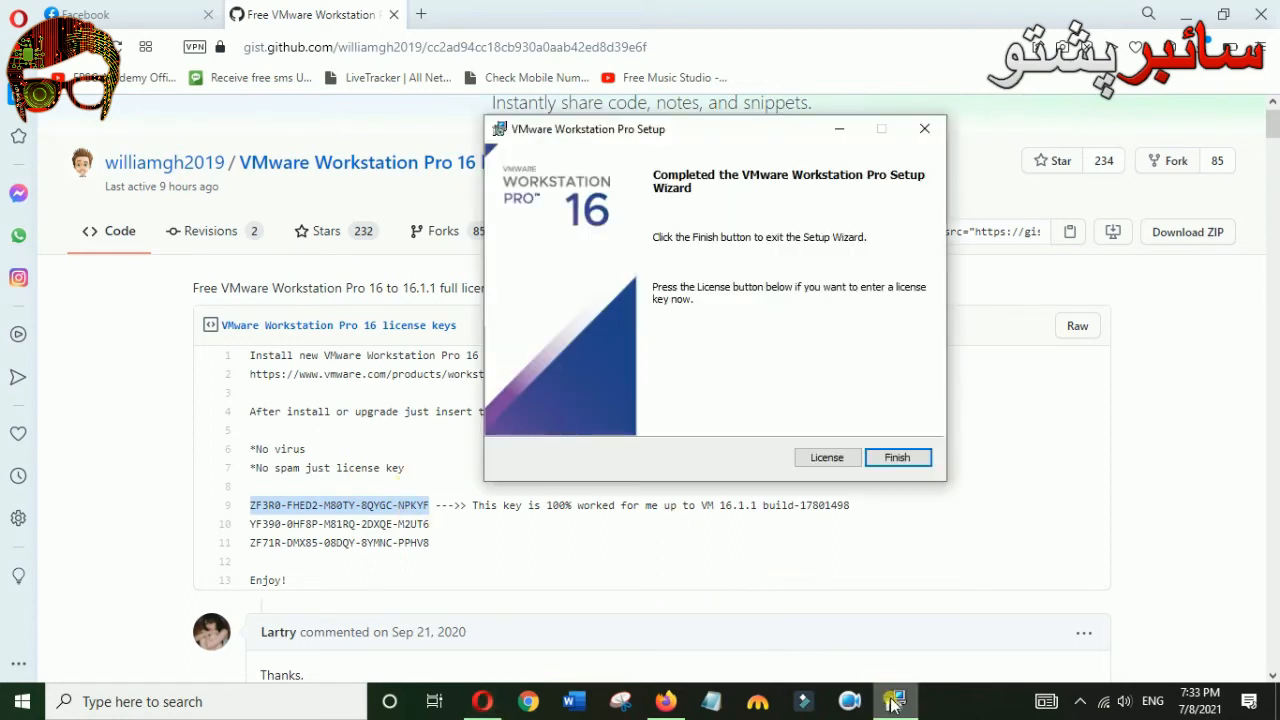
{"action": "left_click", "coordinate": [830, 460]}
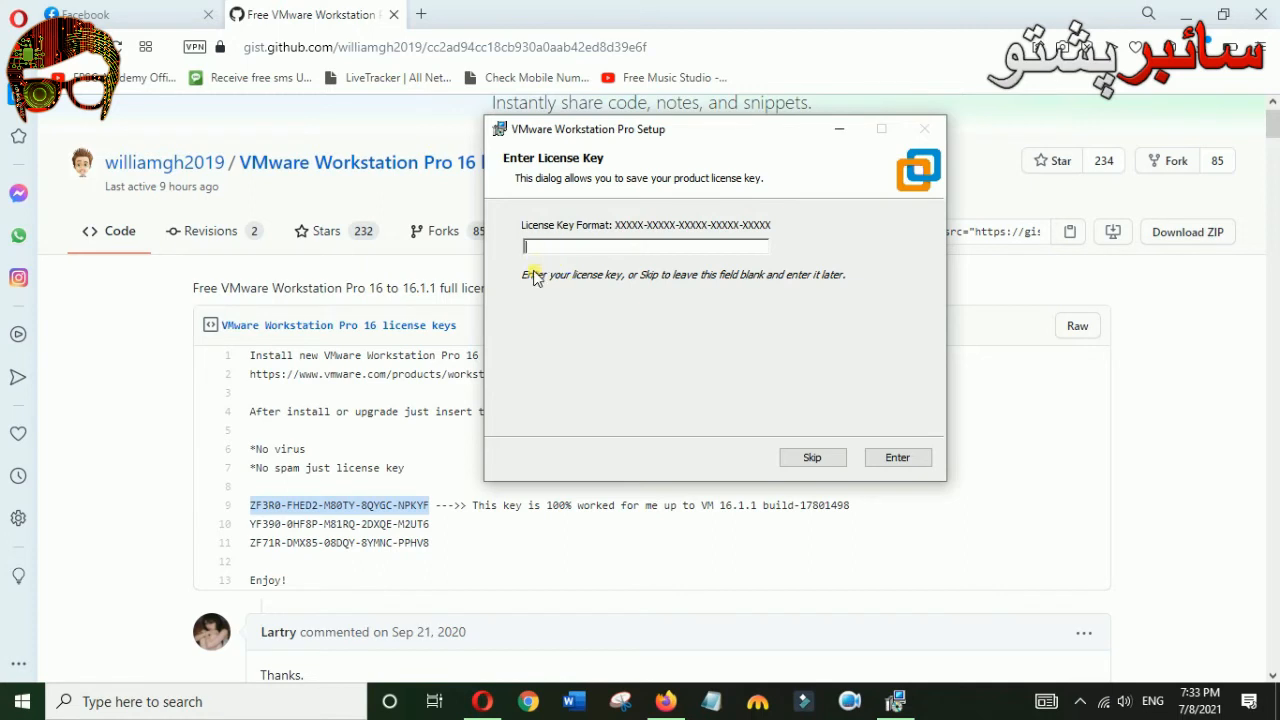
{"action": "key", "text": "ctrl+v"}
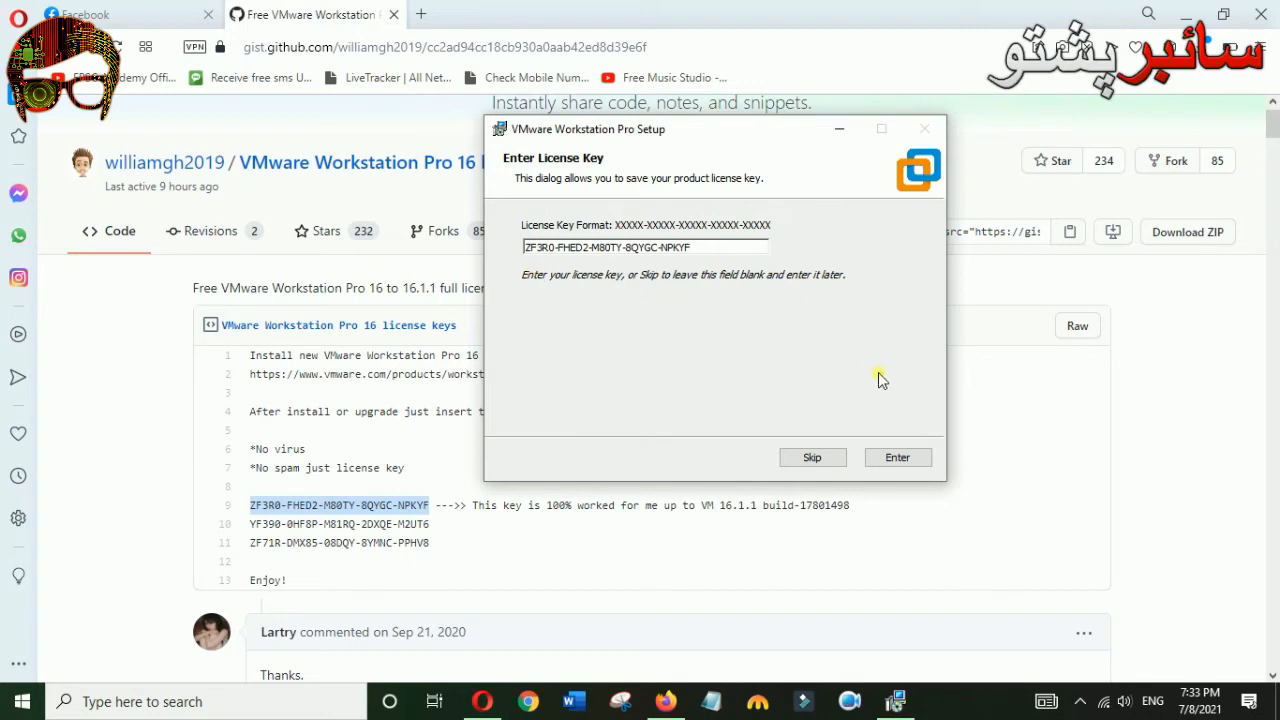
{"action": "left_click", "coordinate": [898, 458]}
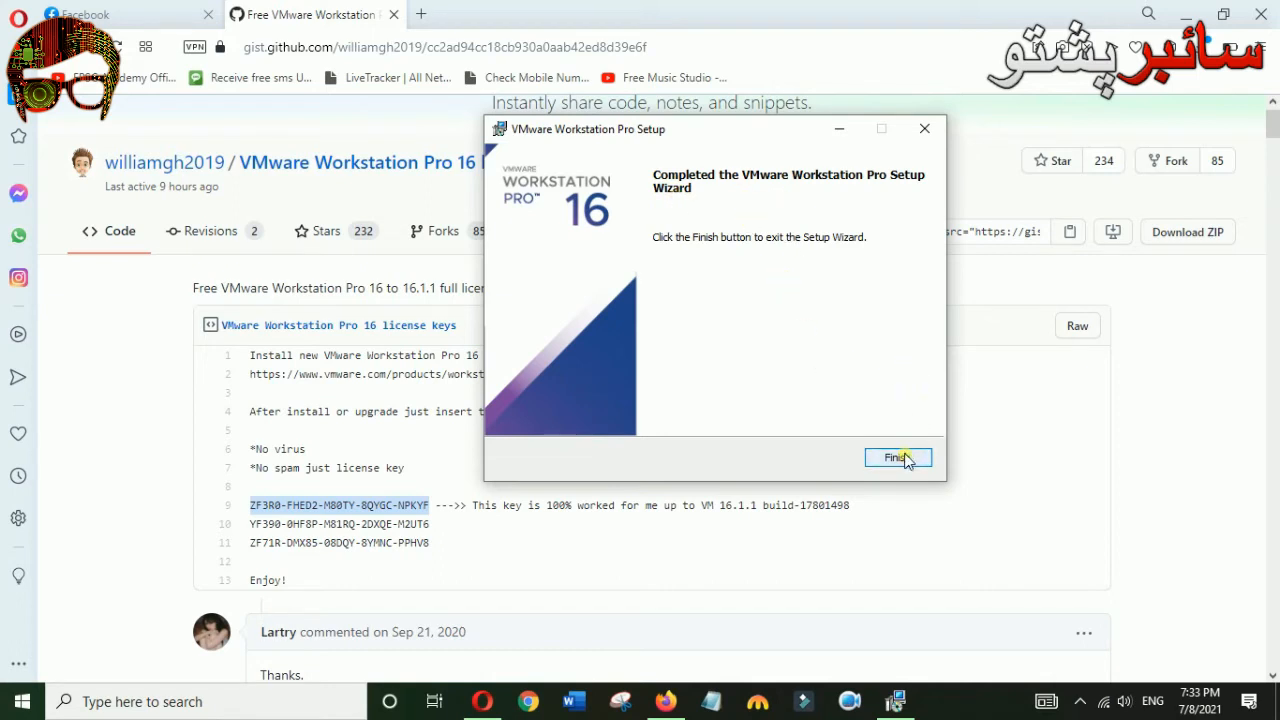
{"action": "left_click", "coordinate": [898, 458]}
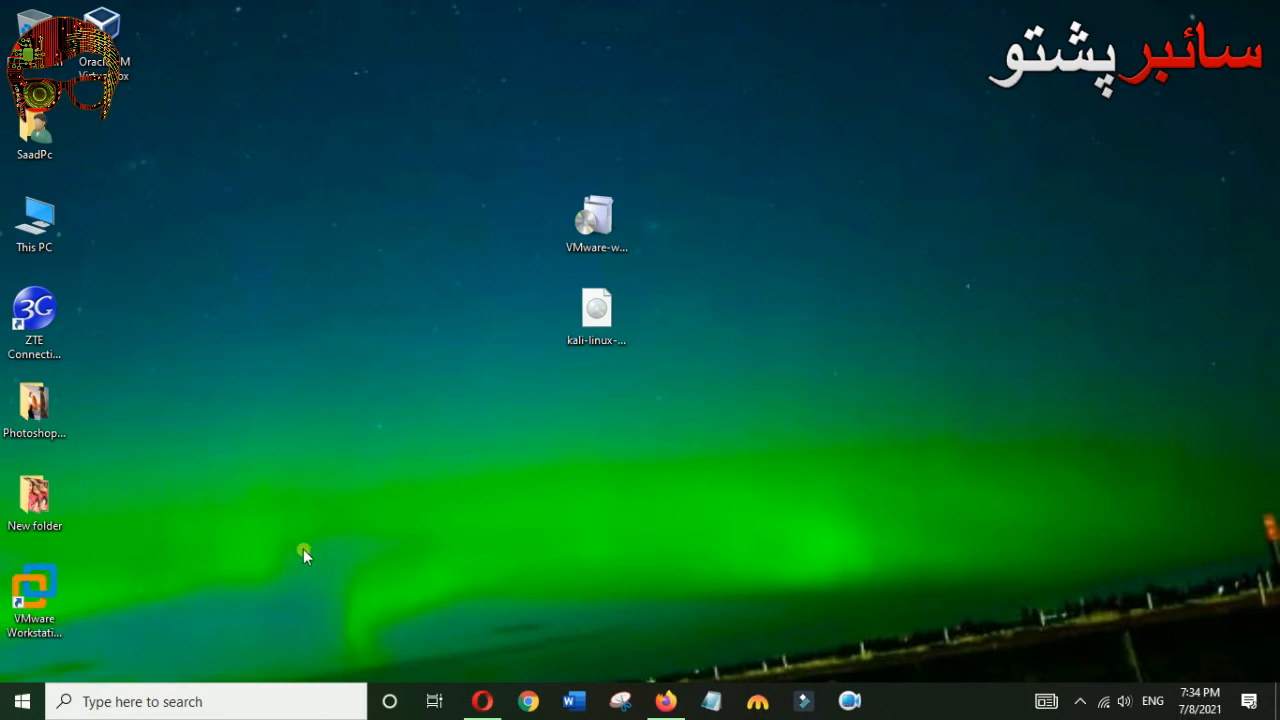
Launch VMware Workstation from the desktop and start creating a new virtual machine with the Typical (recommended) configuration.
{"action": "double_click", "coordinate": [53, 598]}
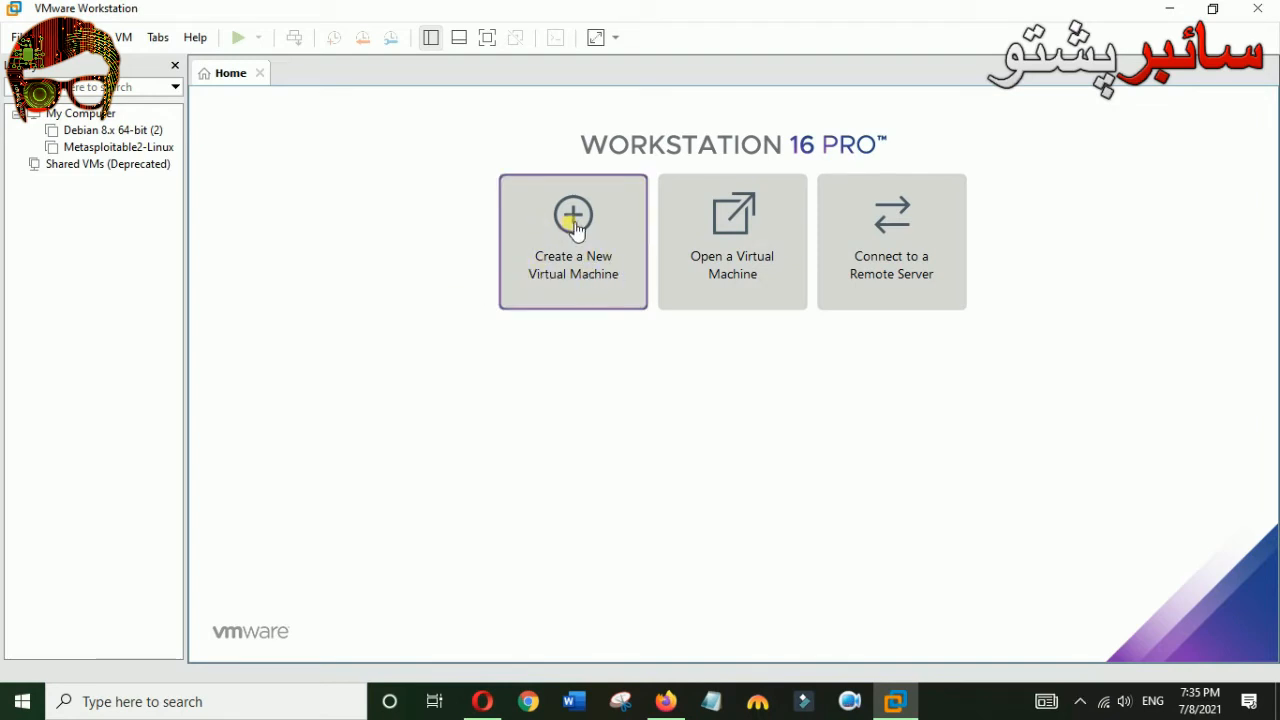
{"action": "left_click", "coordinate": [576, 228]}
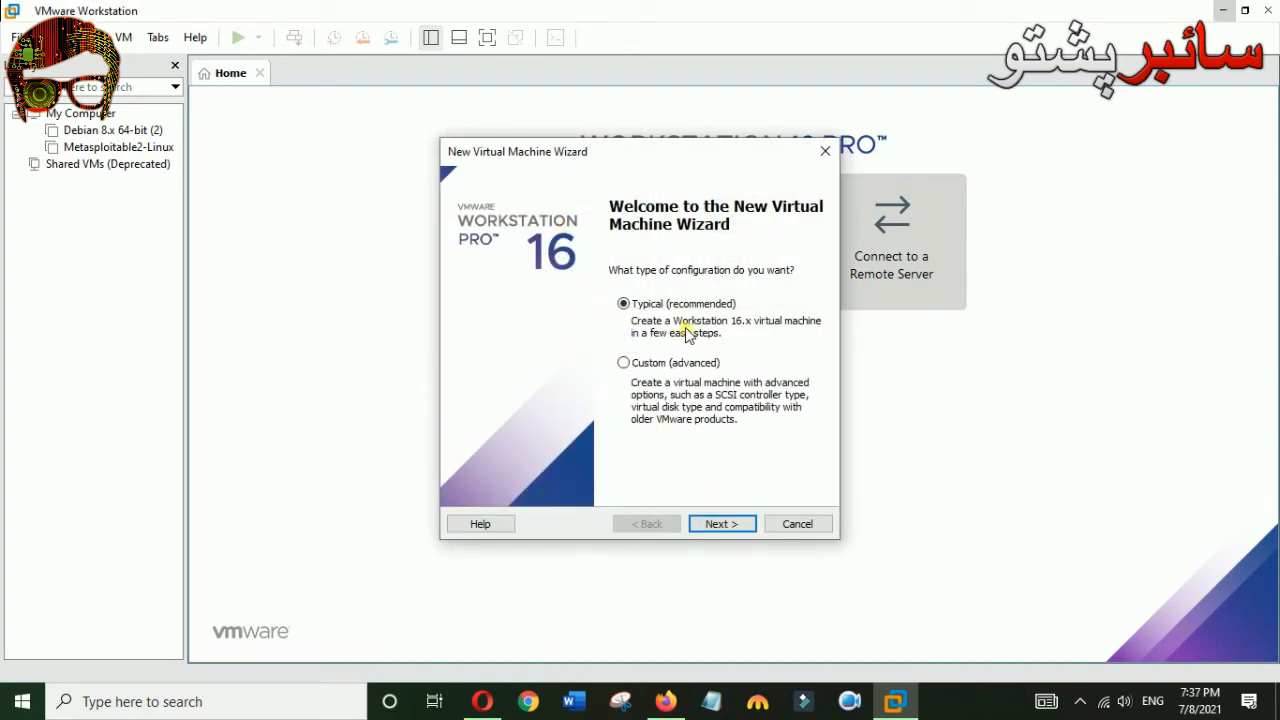
{"action": "left_click", "coordinate": [705, 522]}
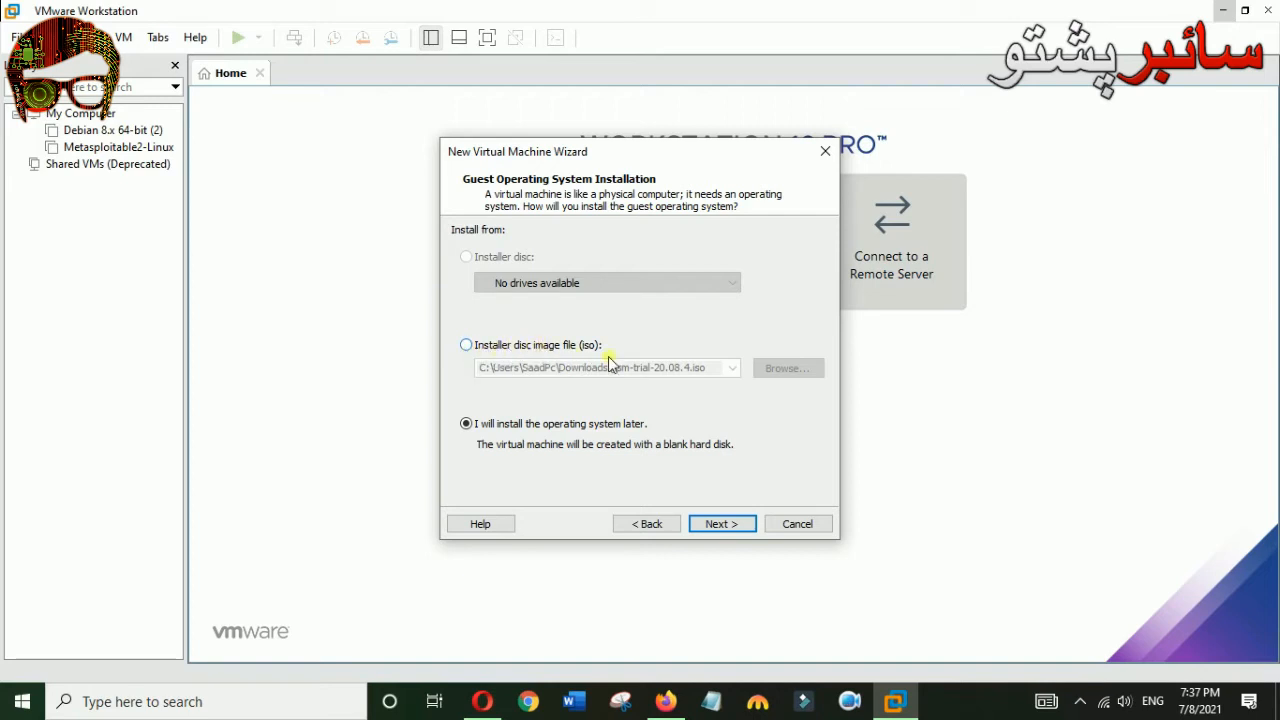
Choose the installer disc image kali-linux-2018.3-amd64.iso from the desktop as the guest system's installation source and continue.
{"action": "left_click", "coordinate": [466, 345]}
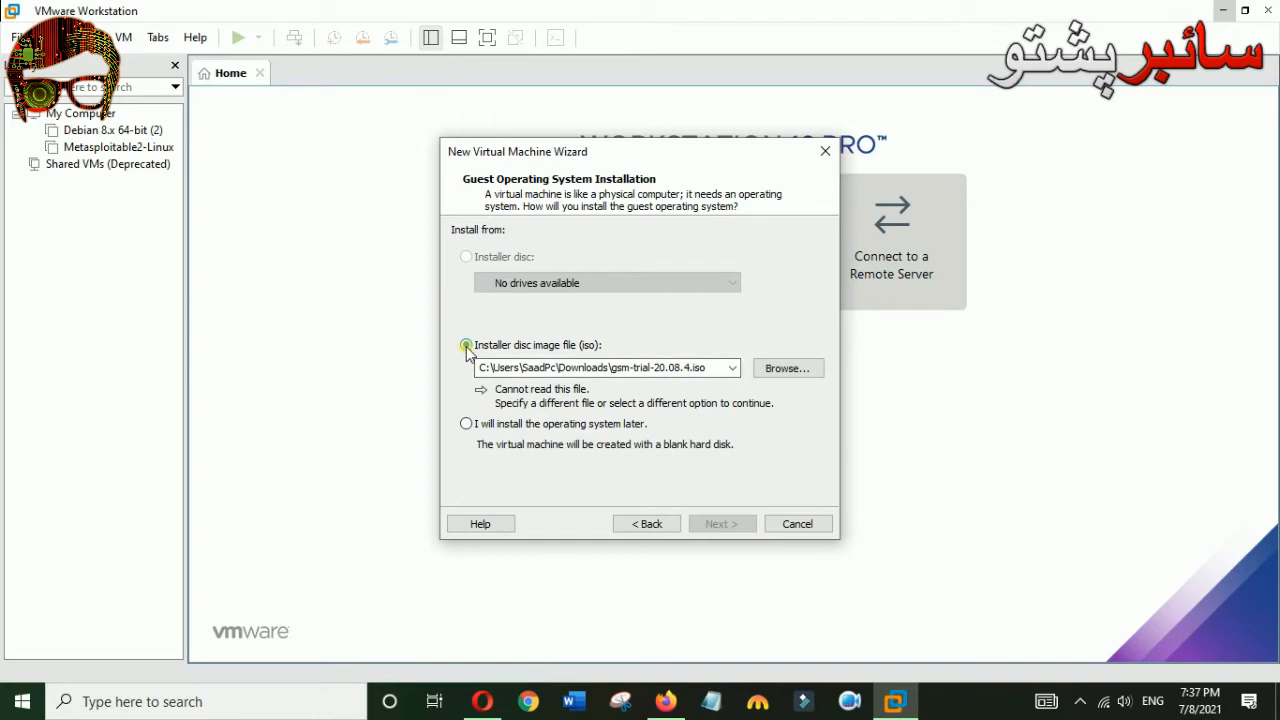
{"action": "left_click", "coordinate": [788, 369]}
{"action": "double_click", "coordinate": [918, 328]}
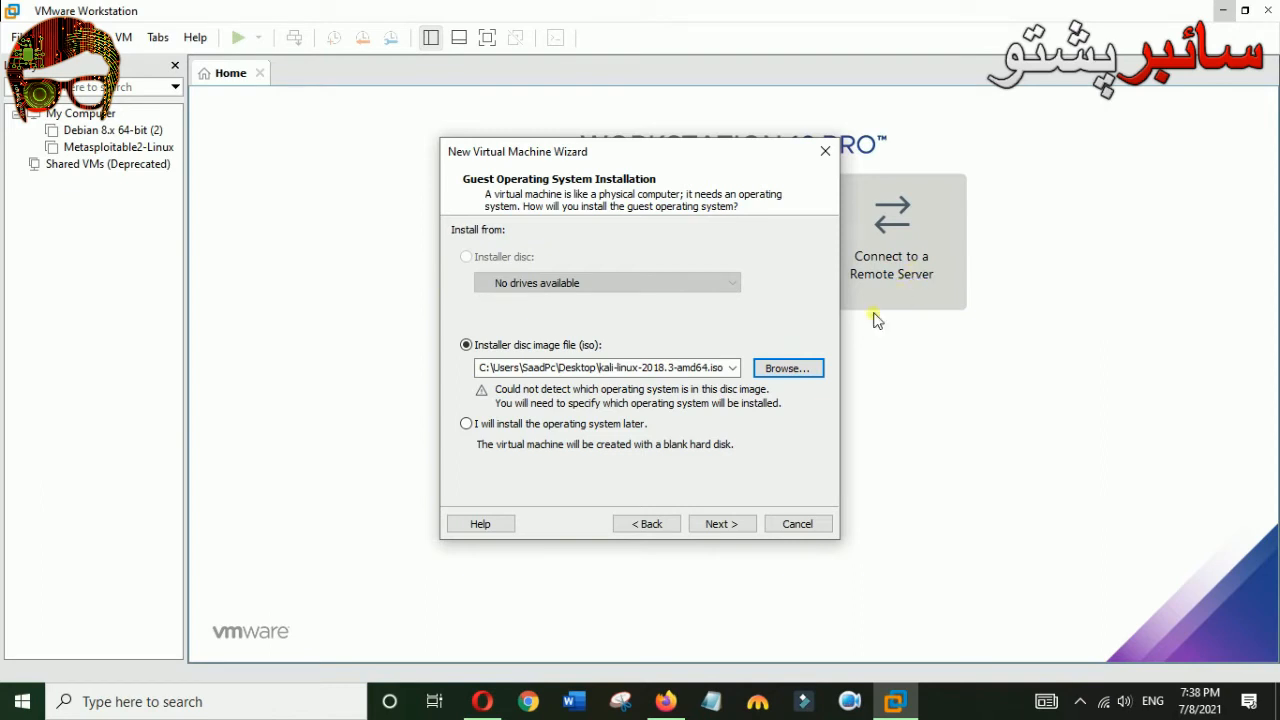
{"action": "left_click", "coordinate": [741, 527]}
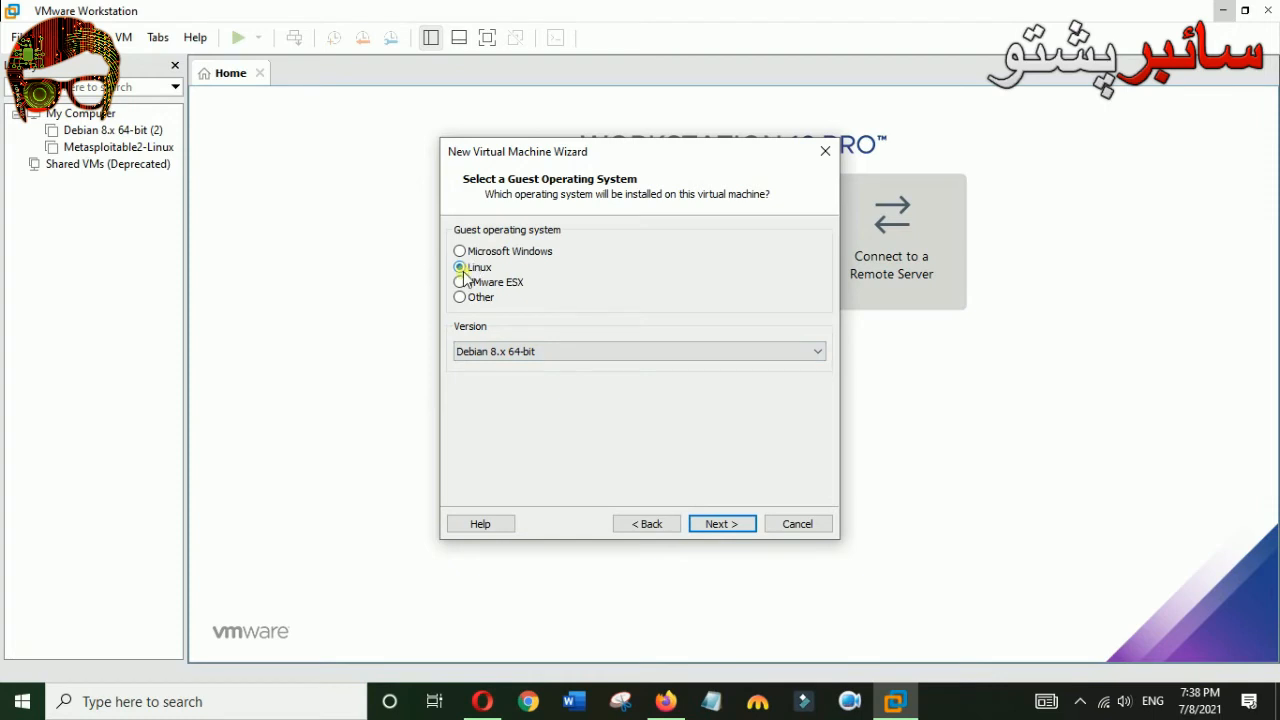
Set the guest operating system version to Debian 8.x 64-bit and name the virtual machine Kali Linux.
{"action": "left_click", "coordinate": [524, 352]}
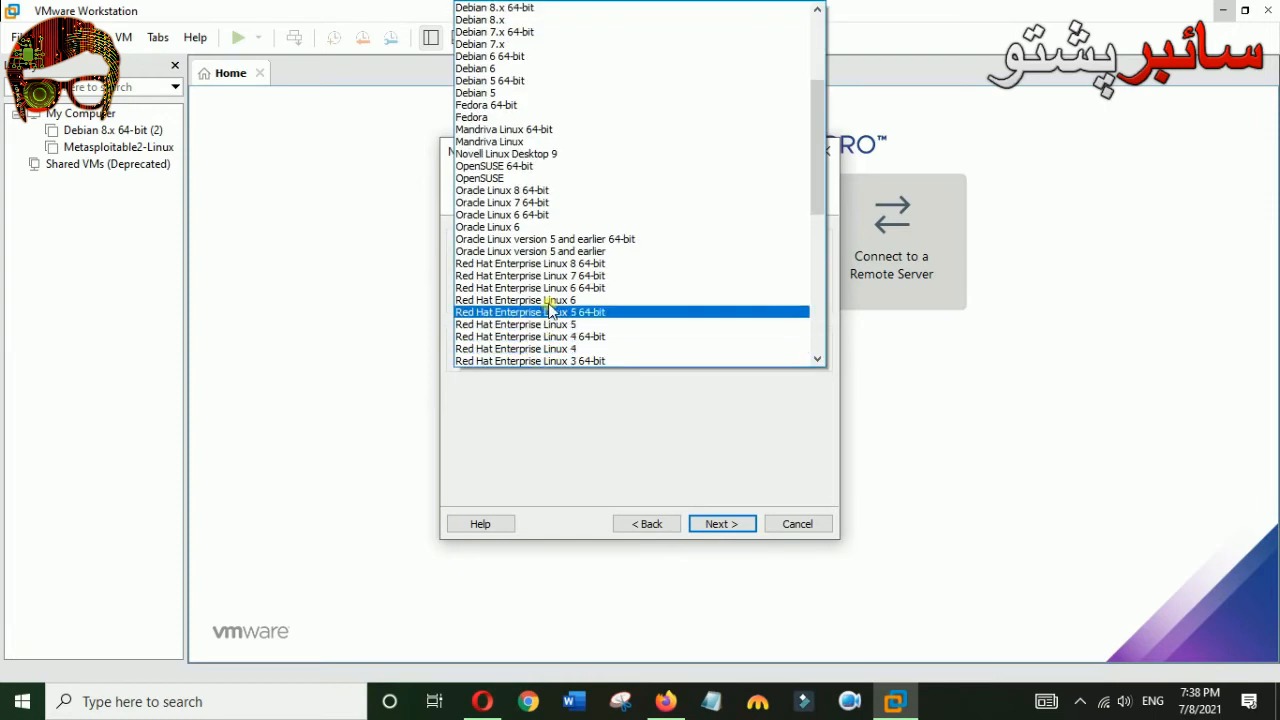
{"action": "scroll", "coordinate": [545, 305], "scroll_direction": "up", "scroll_amount": 2}
{"action": "scroll", "coordinate": [549, 296], "scroll_direction": "up", "scroll_amount": 3}
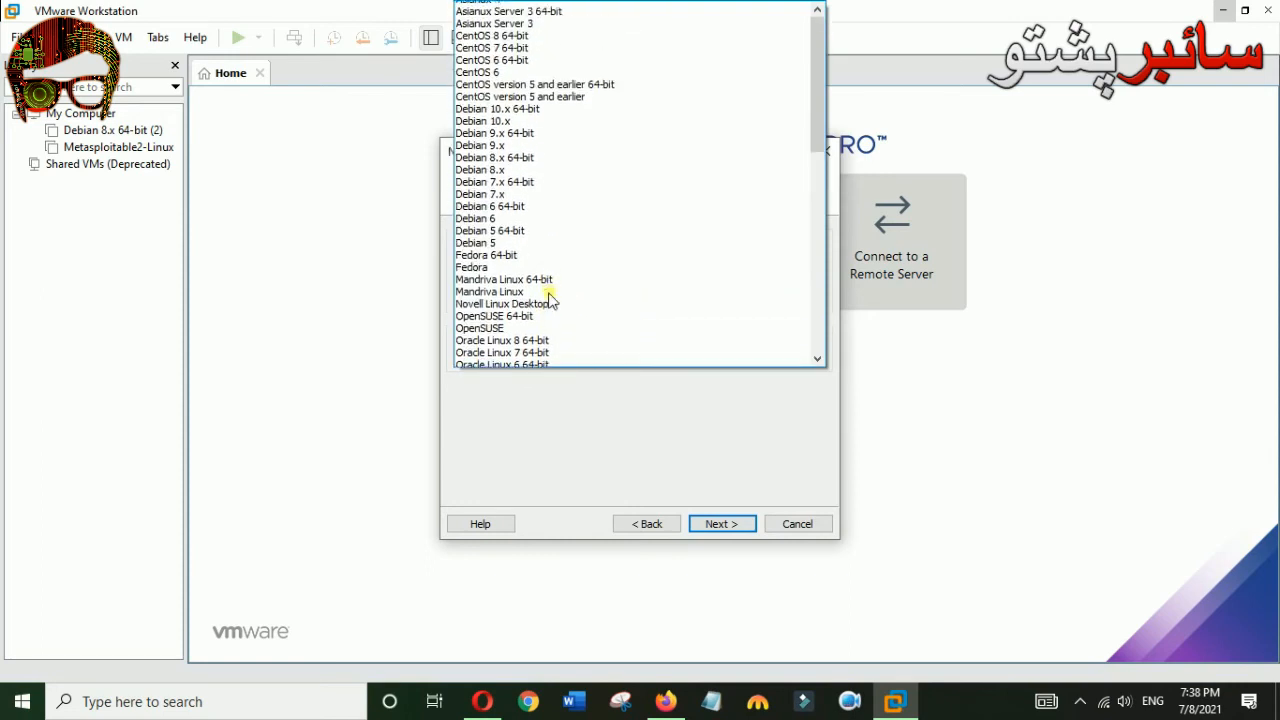
{"action": "left_click_drag", "start_coordinate": [819, 79], "coordinate": [819, 93]}
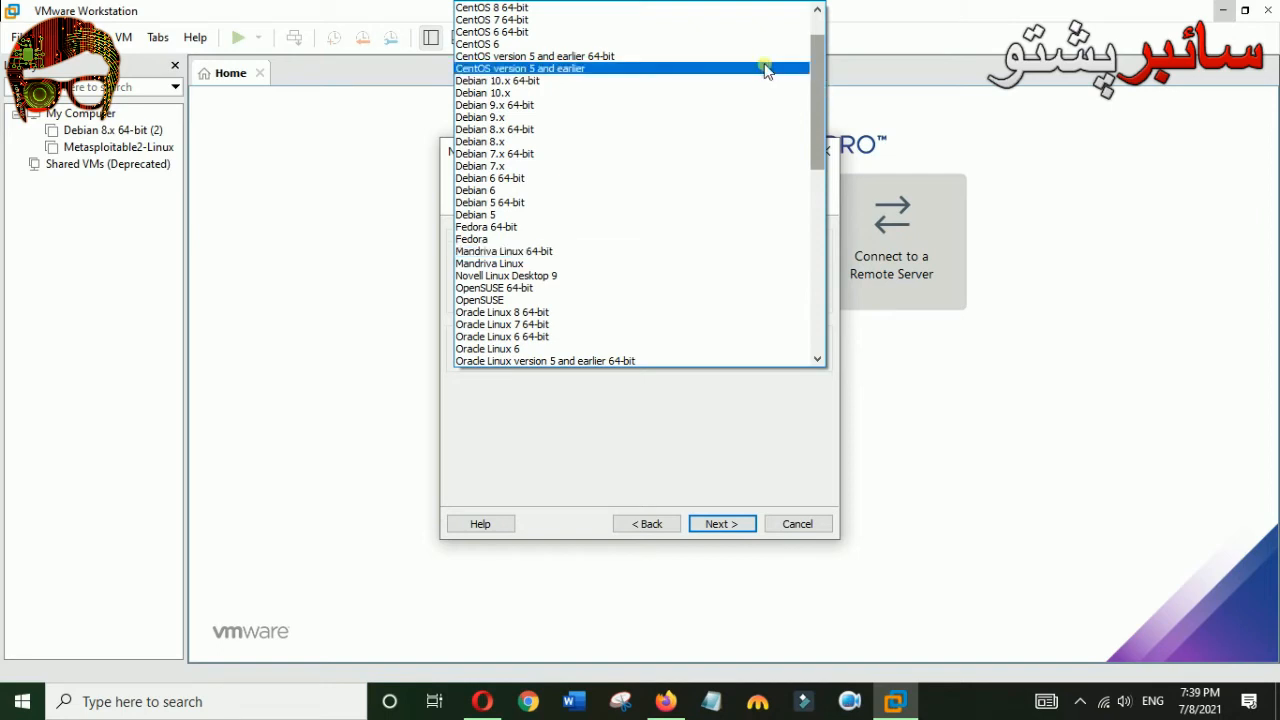
{"action": "left_click", "coordinate": [530, 132]}
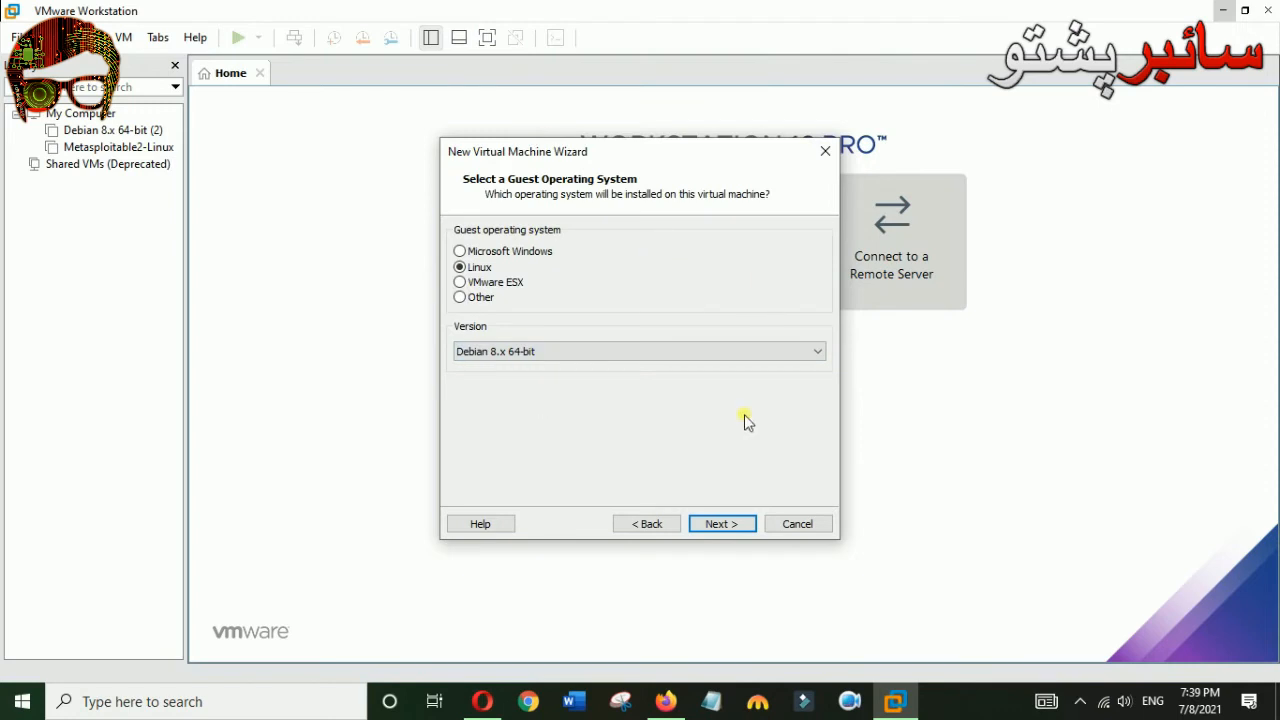
{"action": "left_click", "coordinate": [706, 520]}
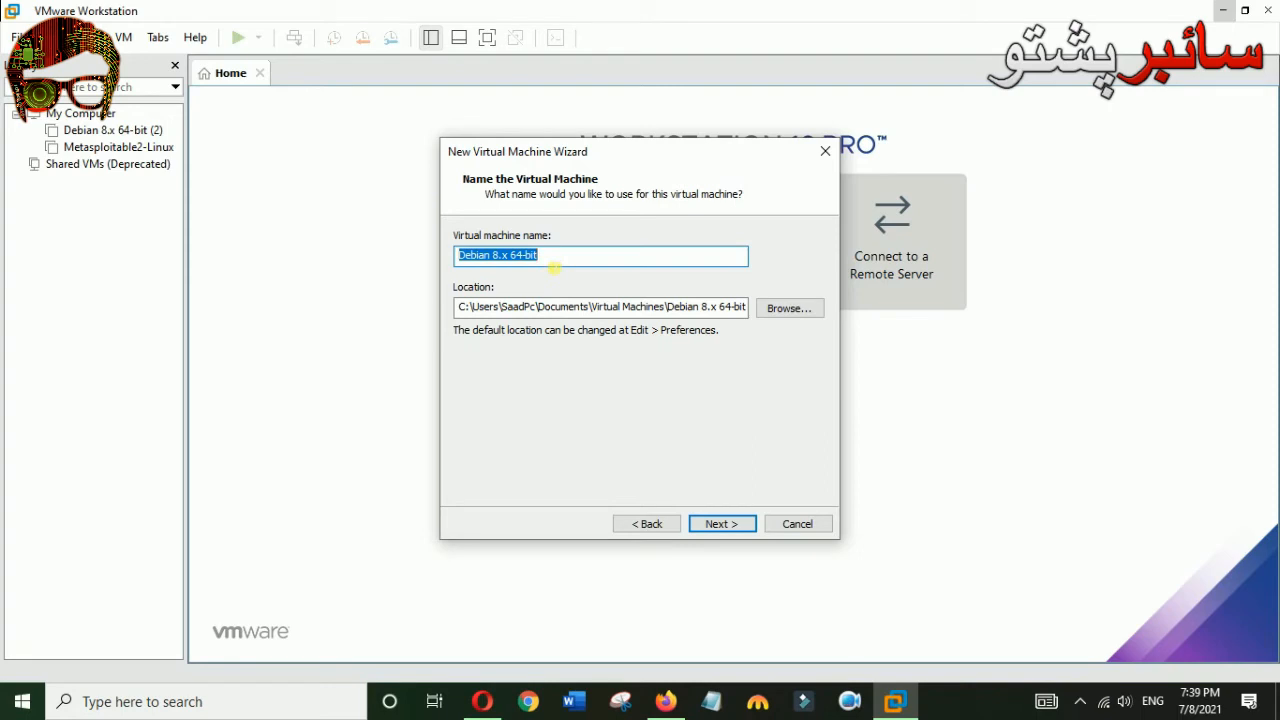
{"action": "type", "text": "Kali Linux"}
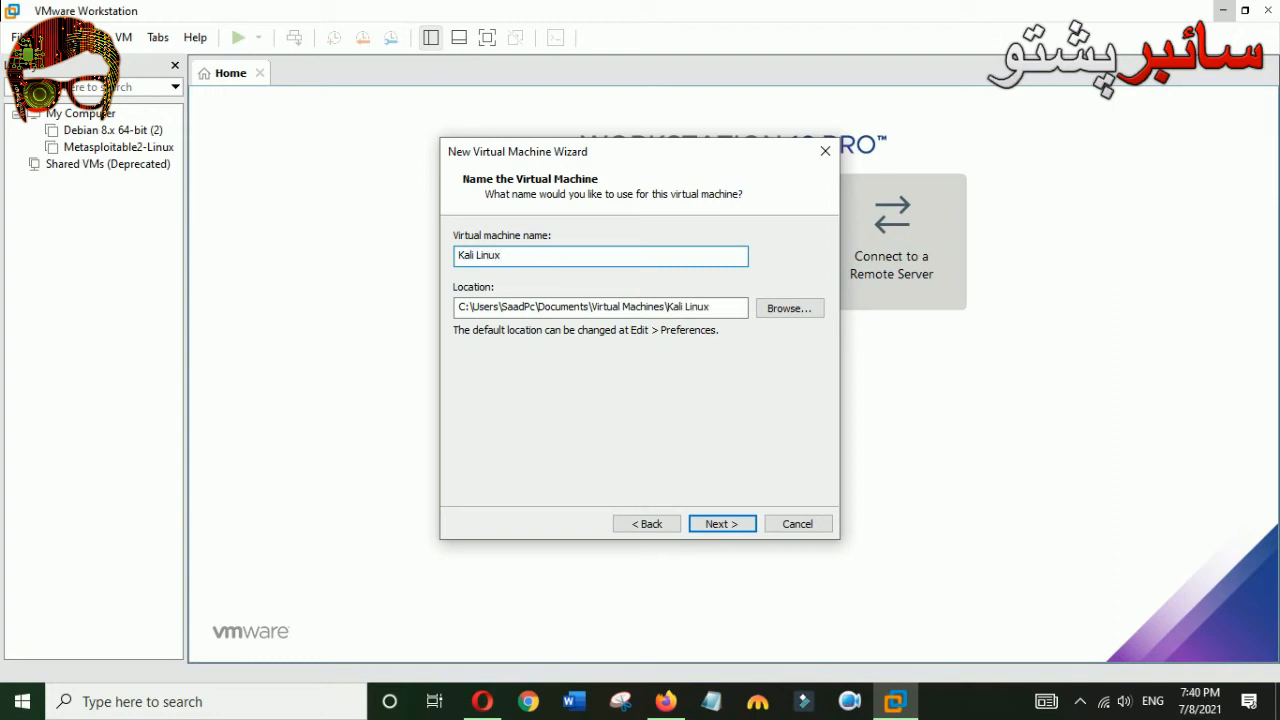
{"action": "left_click", "coordinate": [736, 530]}
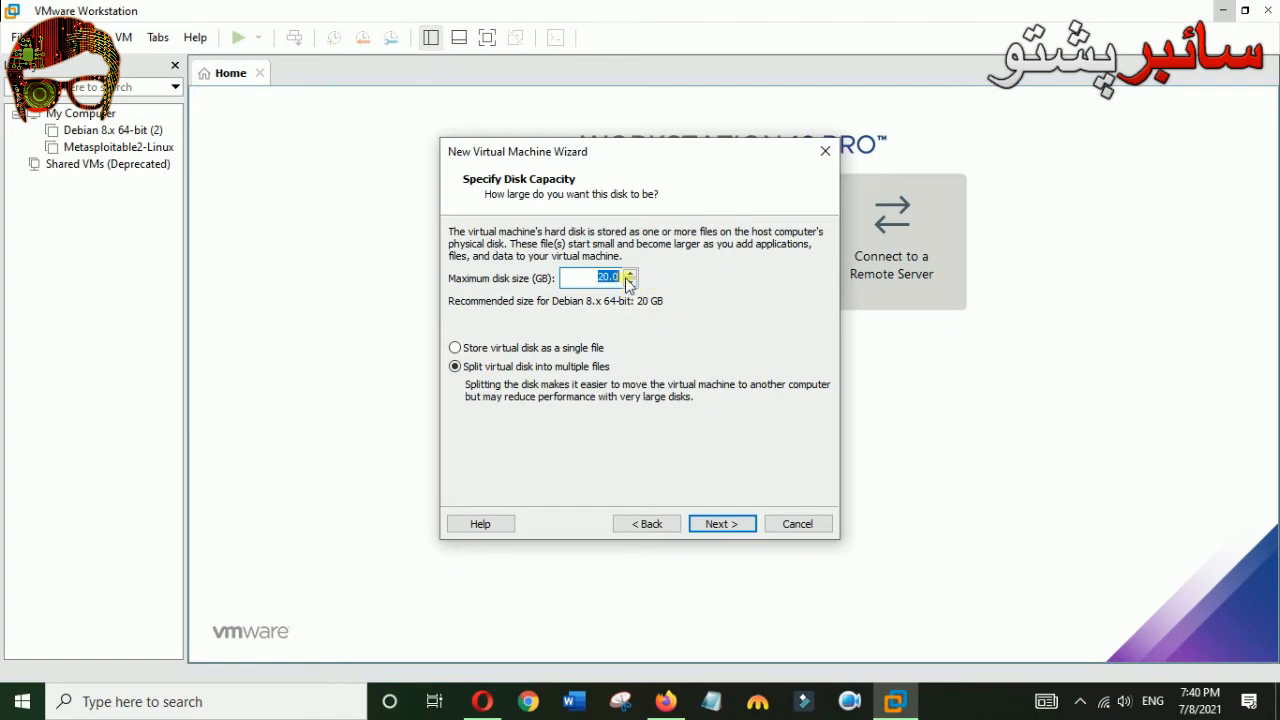
Set the maximum disk size to 30 GB, store the virtual disk as a single file, and continue.
{"action": "left_click", "coordinate": [631, 273]}
{"action": "left_click", "coordinate": [631, 273]}
{"action": "left_click", "coordinate": [631, 273]}
{"action": "left_click", "coordinate": [631, 273]}
{"action": "left_click", "coordinate": [631, 273]}
{"action": "left_click", "coordinate": [631, 273]}
{"action": "left_click", "coordinate": [631, 273]}
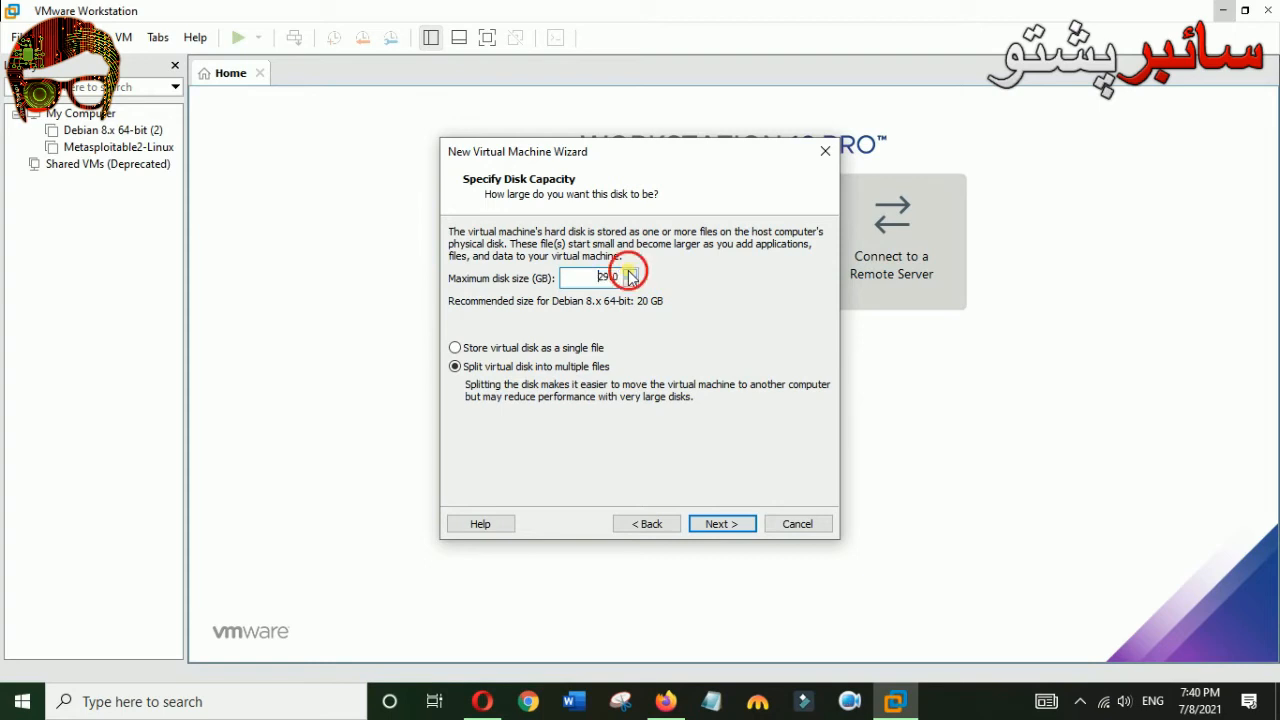
{"action": "left_click", "coordinate": [631, 273]}
{"action": "left_click", "coordinate": [631, 273]}
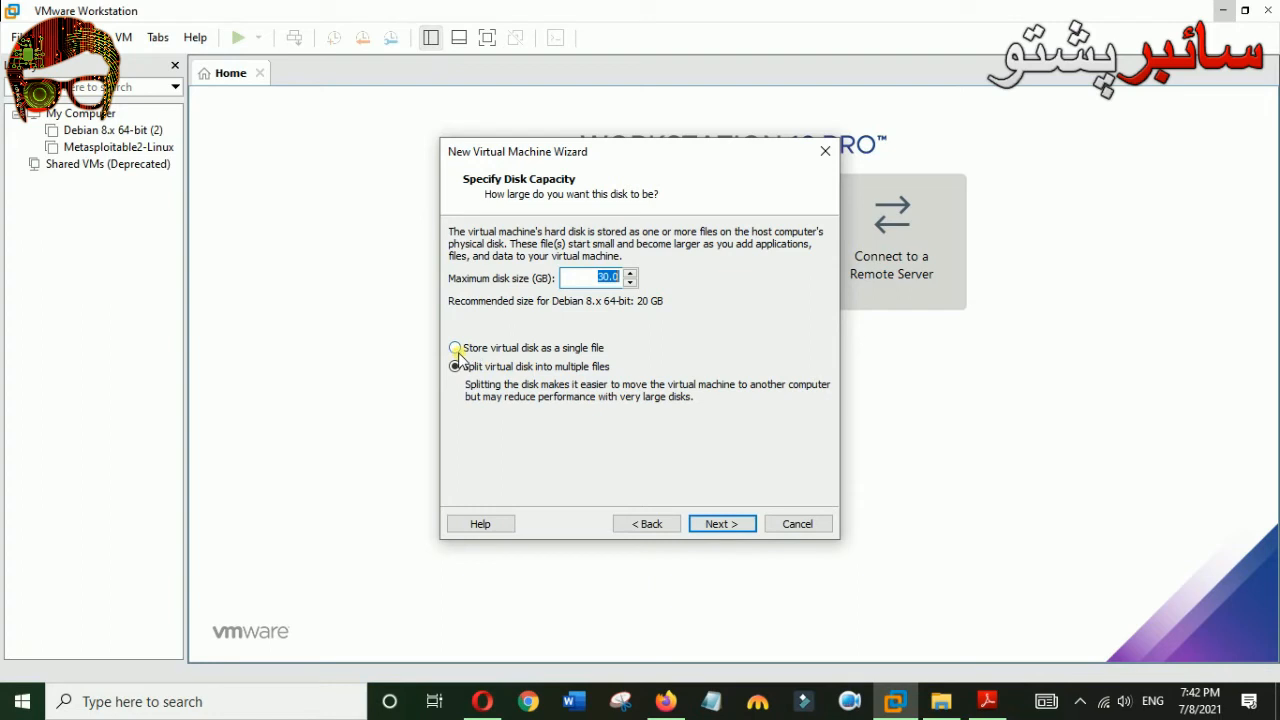
{"action": "left_click", "coordinate": [456, 349]}
{"action": "left_click", "coordinate": [743, 527]}
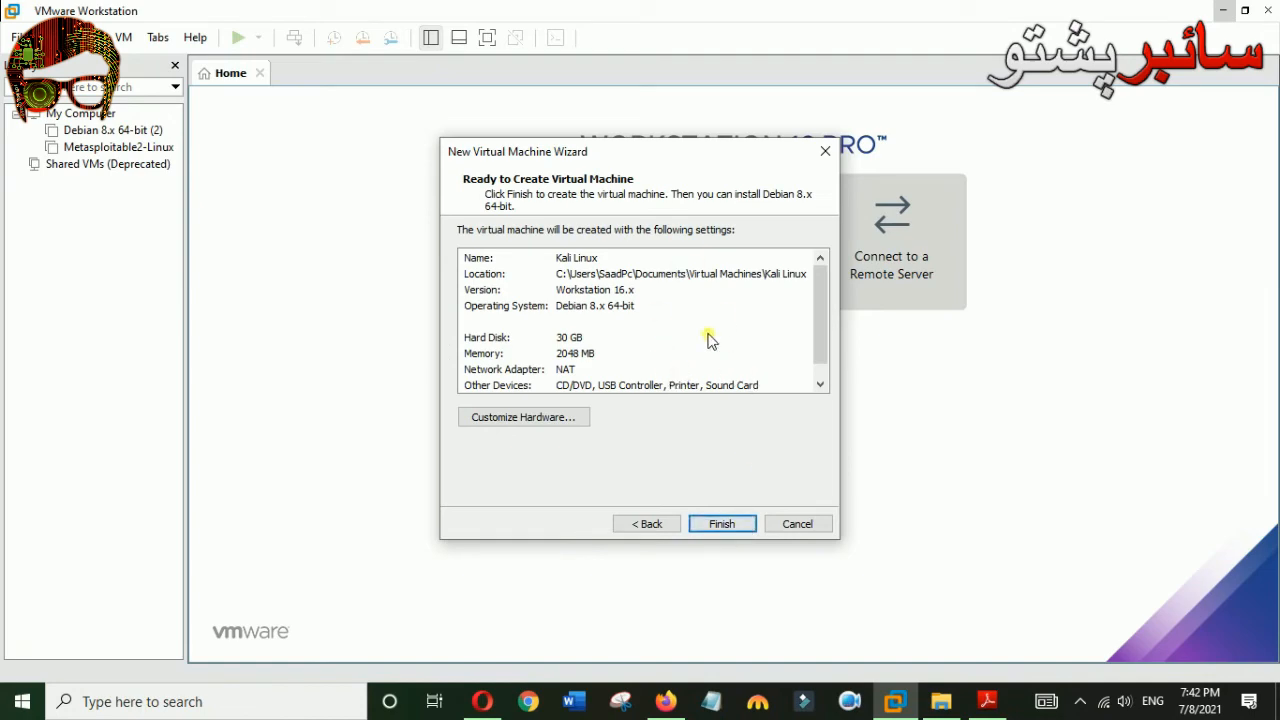
Customize the hardware with 4 GB memory, 2 processors and a bridged network adapter, and finish creating the virtual machine.
{"action": "left_click", "coordinate": [538, 427]}
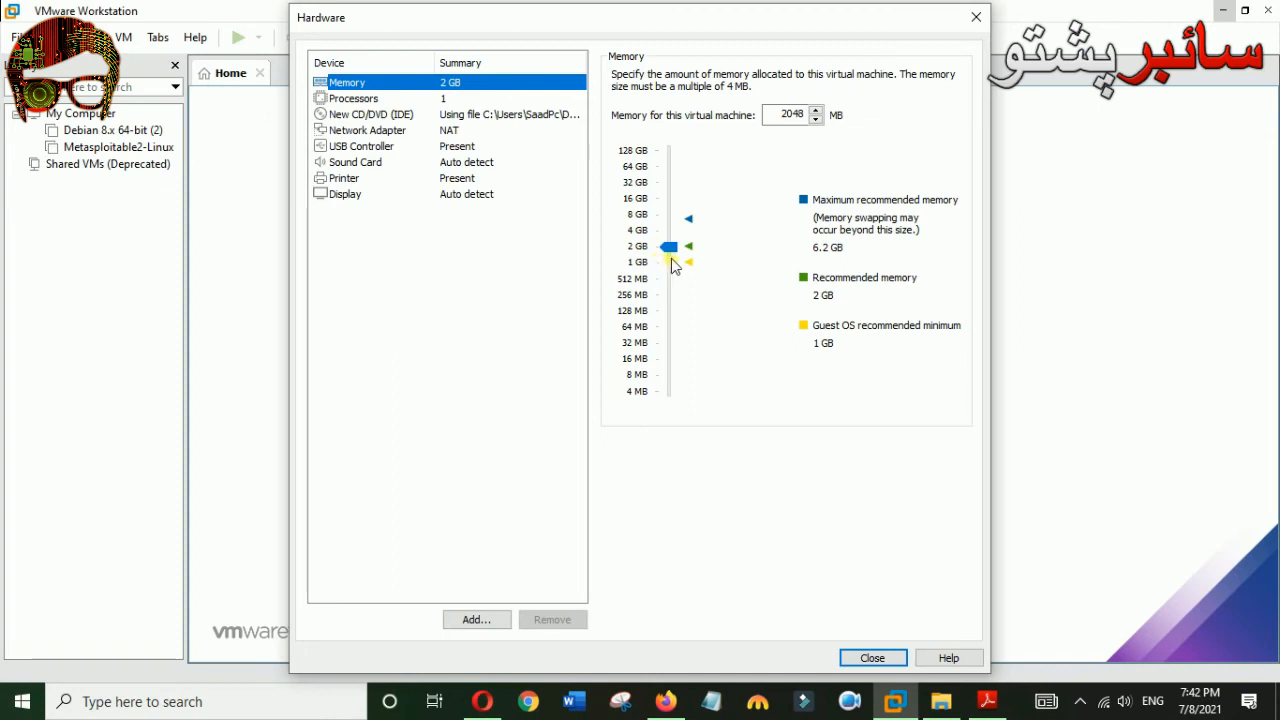
{"action": "left_click", "coordinate": [425, 99]}
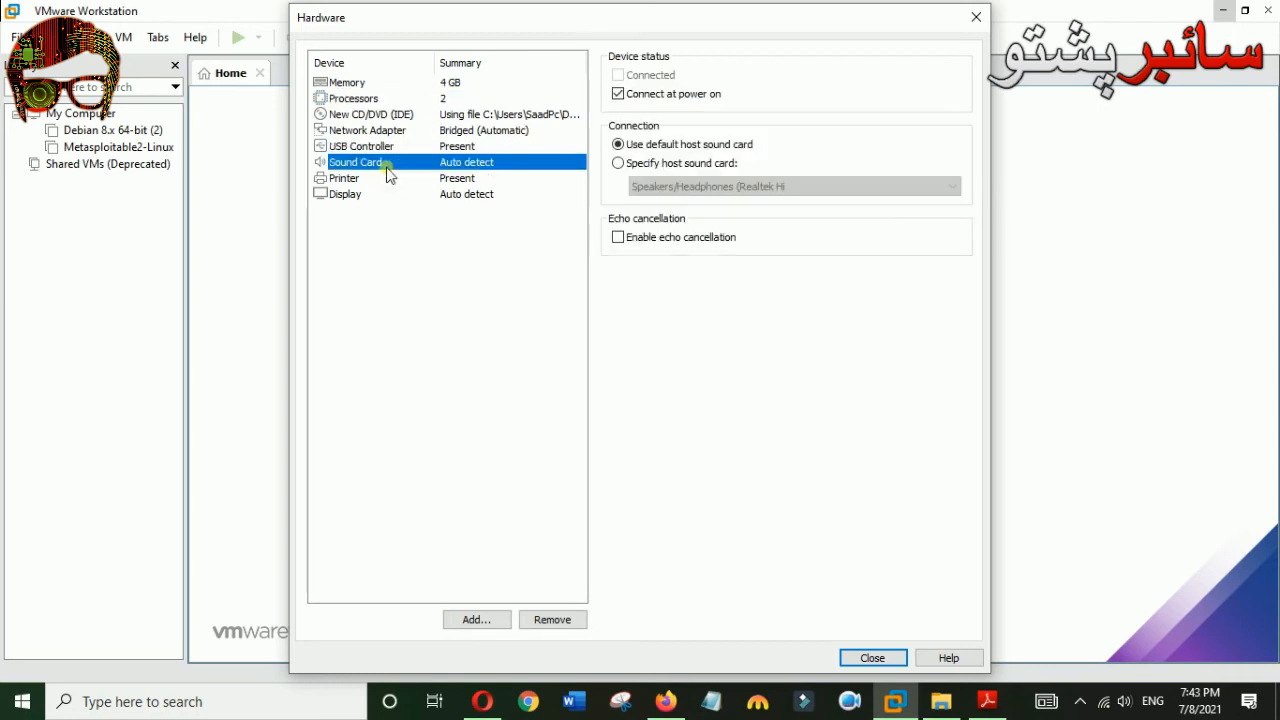
{"action": "left_click", "coordinate": [378, 180]}
{"action": "left_click", "coordinate": [390, 216]}
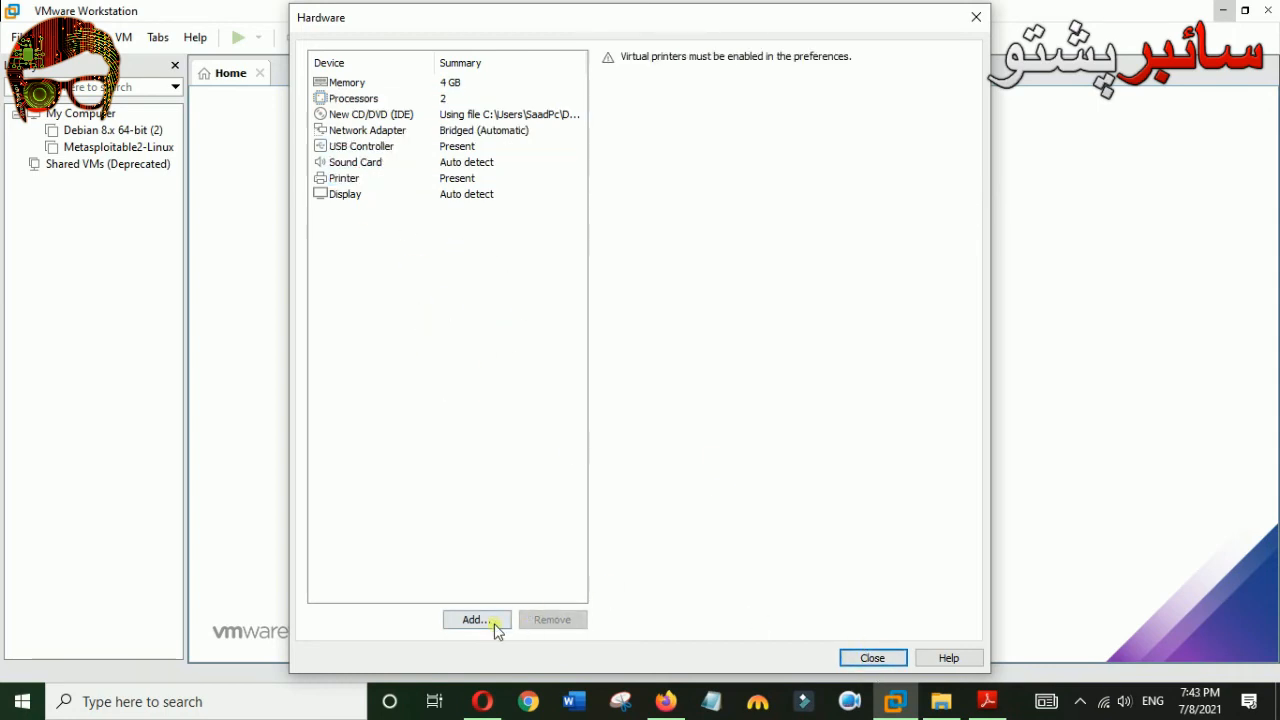
{"action": "left_click", "coordinate": [862, 656]}
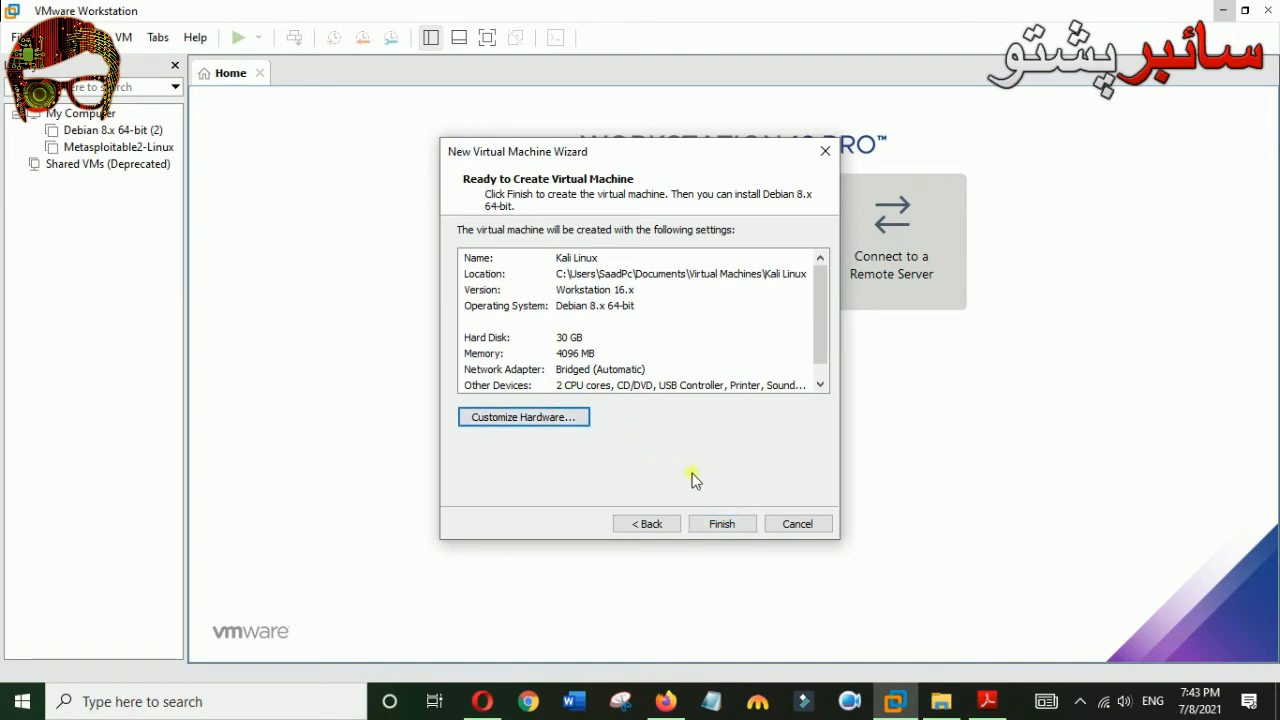
{"action": "left_click", "coordinate": [728, 526]}
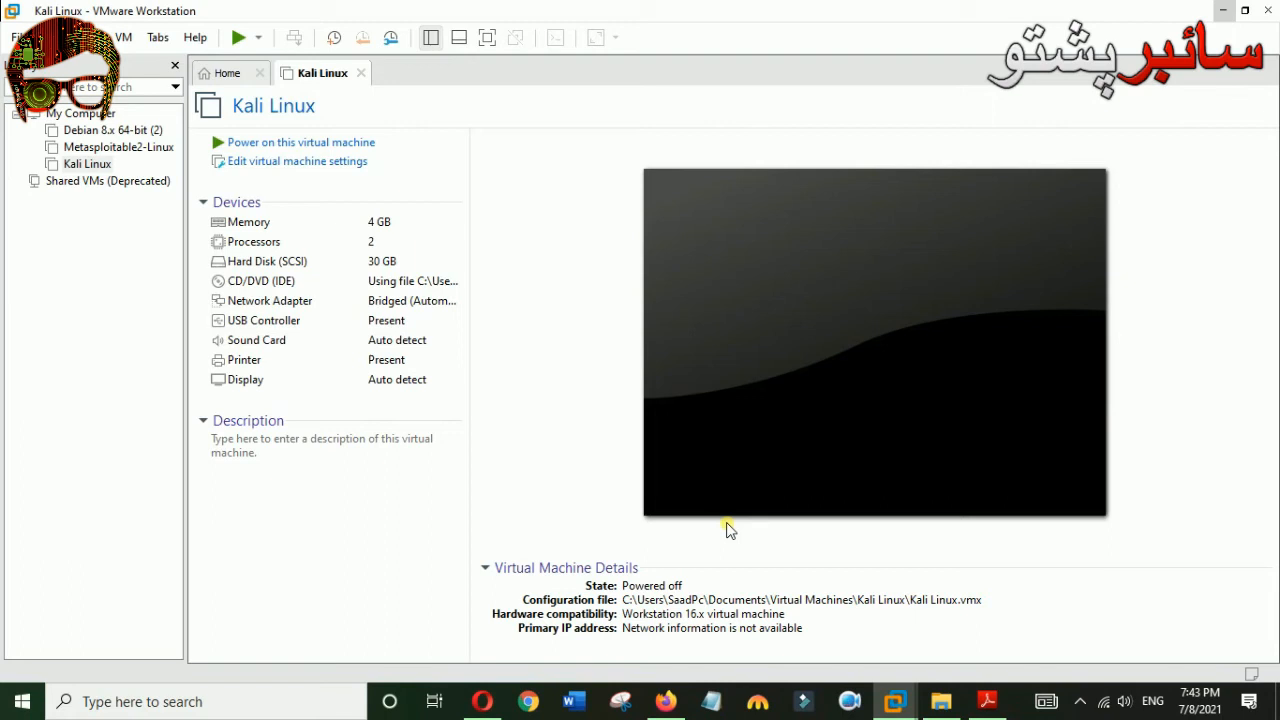
Power on the Kali Linux virtual machine and start Graphical install from its boot menu.
{"action": "left_click", "coordinate": [325, 151]}
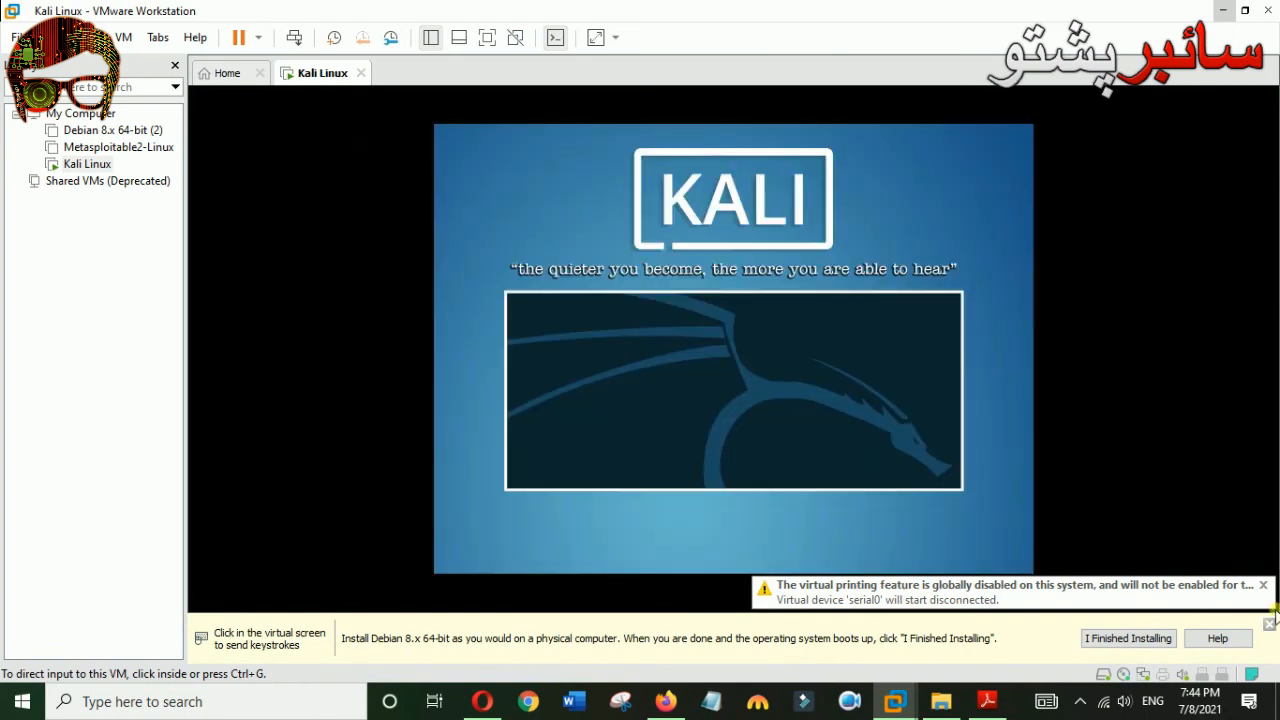
{"action": "left_click", "coordinate": [1269, 626]}
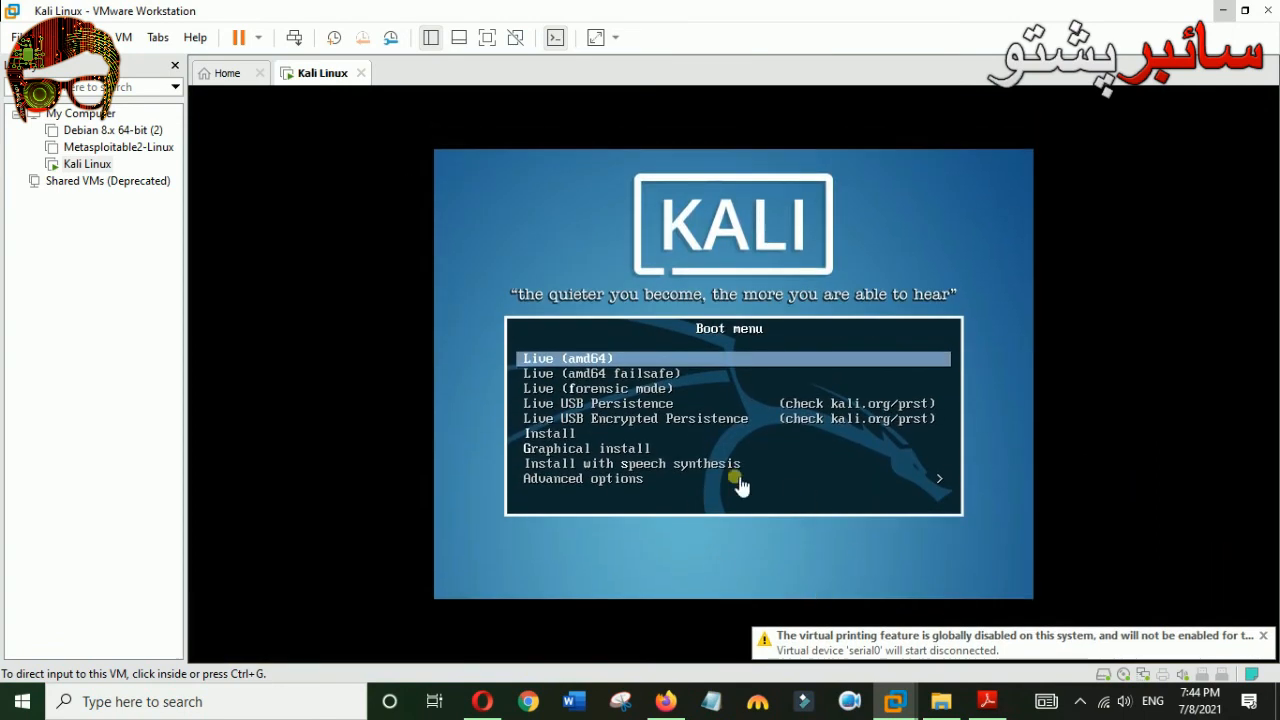
{"action": "left_click", "coordinate": [594, 446]}
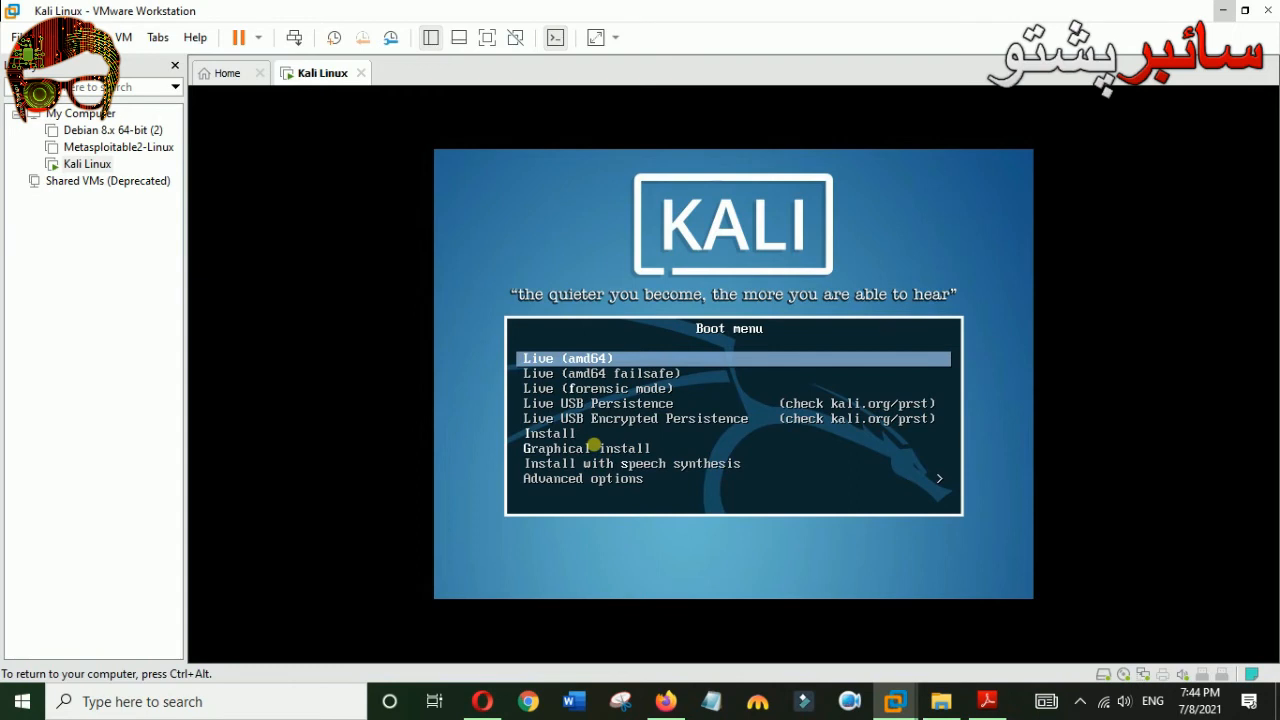
{"action": "key", "text": "Down"}
{"action": "key", "text": "Down"}
{"action": "key", "text": "Down"}
{"action": "key", "text": "Down"}
{"action": "key", "text": "Down"}
{"action": "key", "text": "Down"}
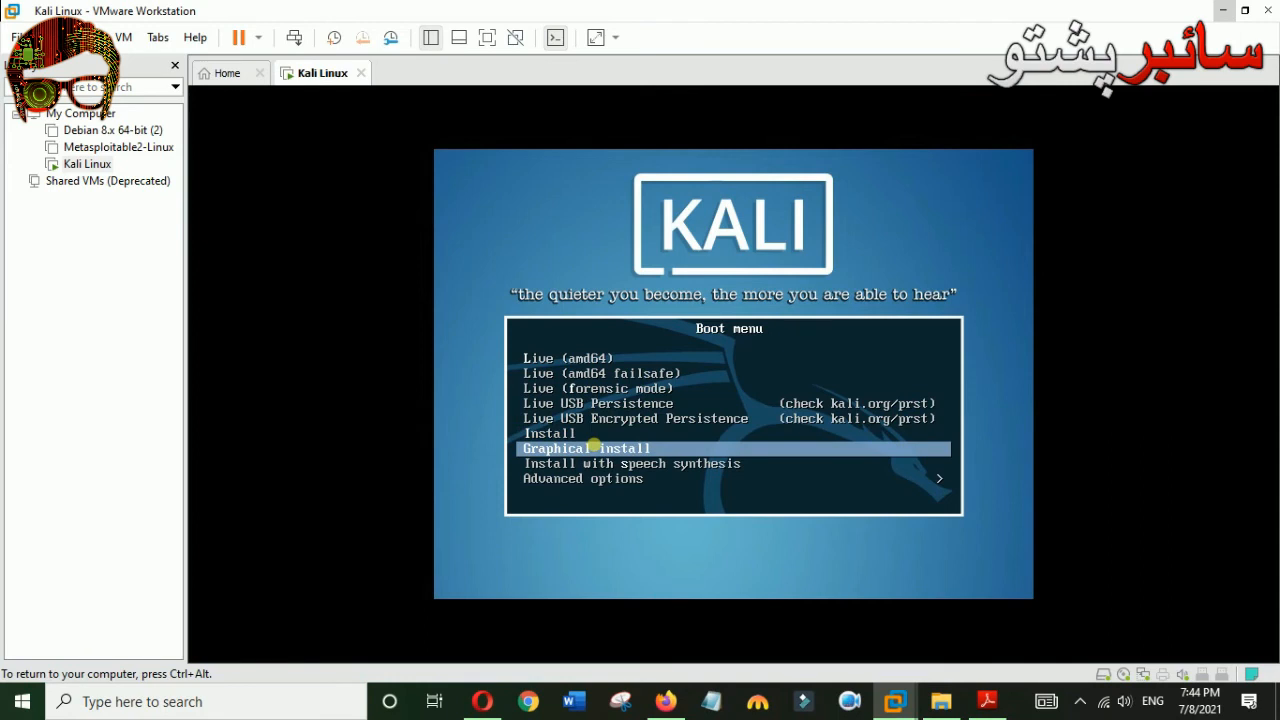
{"action": "key", "text": "Return"}
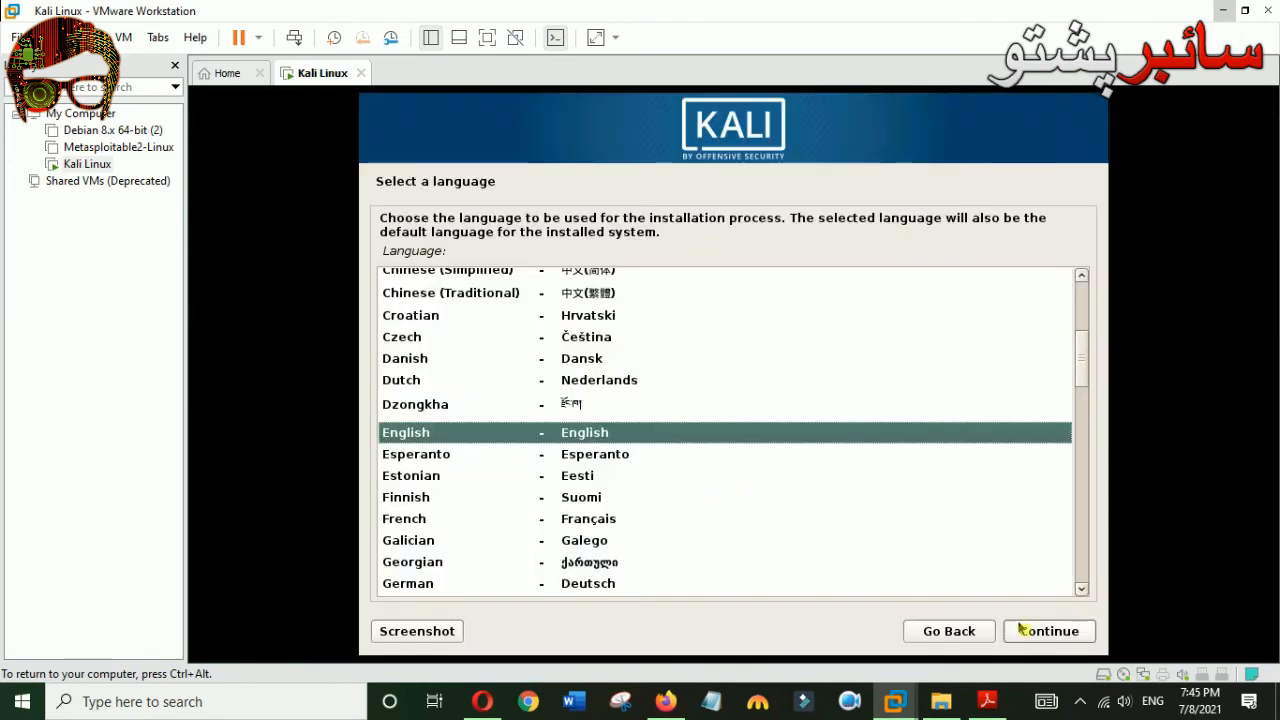
Accept English, United States and the American English keymap, and keep the hostname kali with an empty domain name.
{"action": "left_click", "coordinate": [1050, 640]}
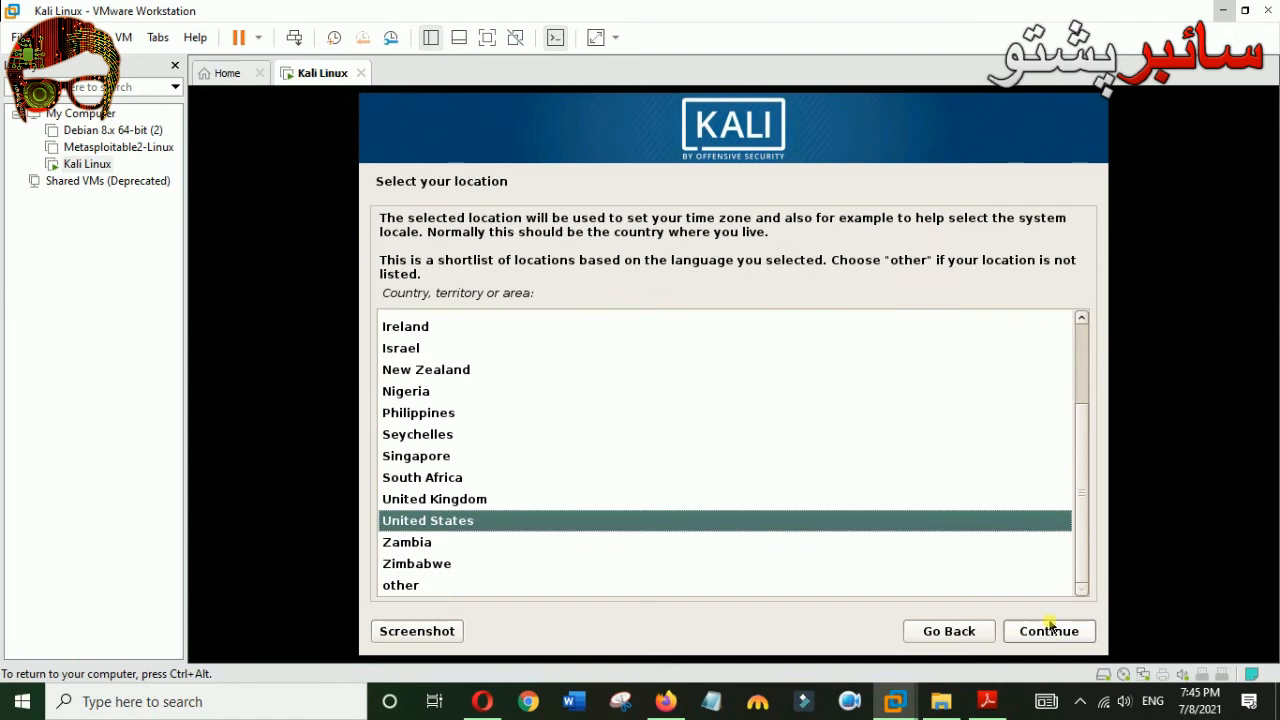
{"action": "left_click", "coordinate": [1049, 634]}
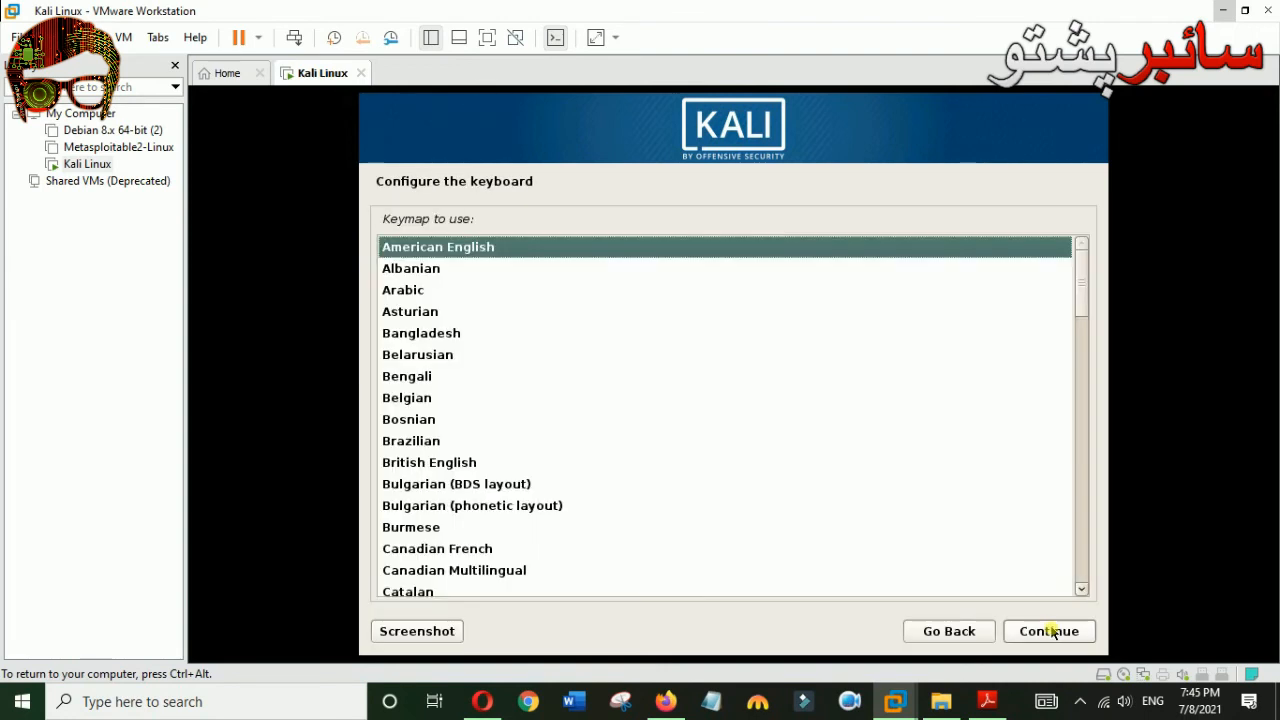
{"action": "left_click", "coordinate": [1050, 631]}
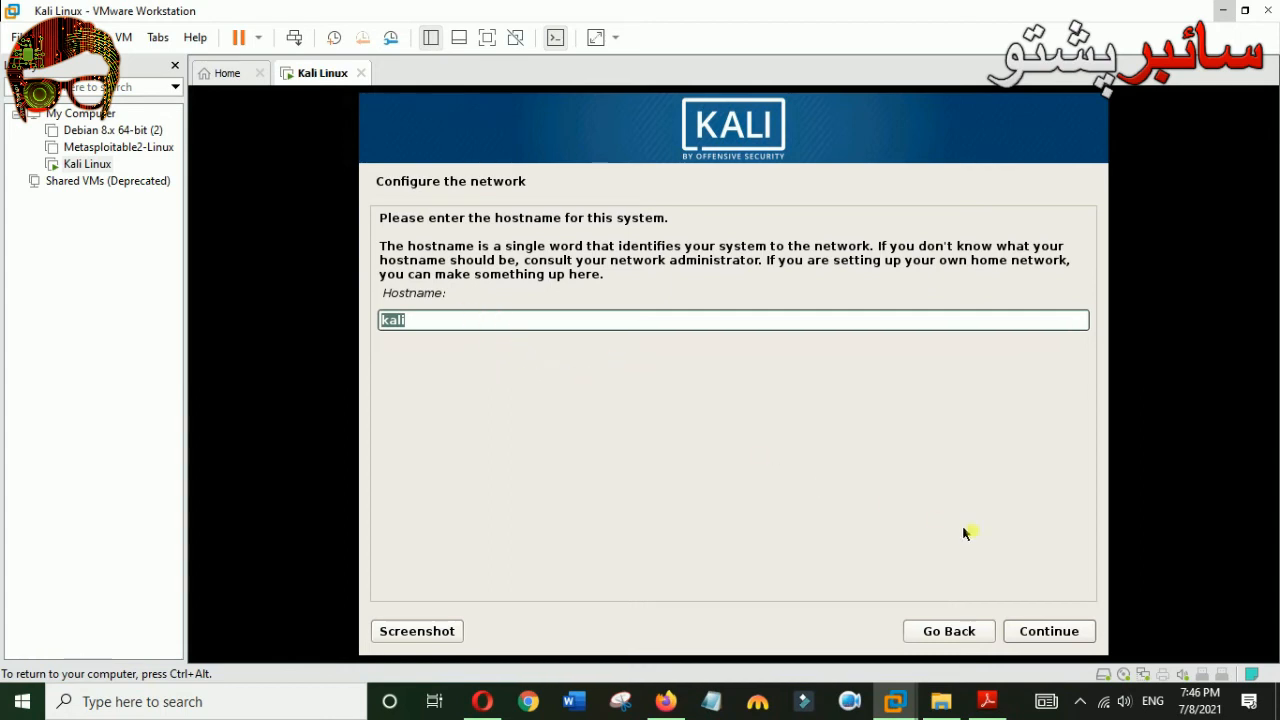
{"action": "left_click", "coordinate": [1050, 631]}
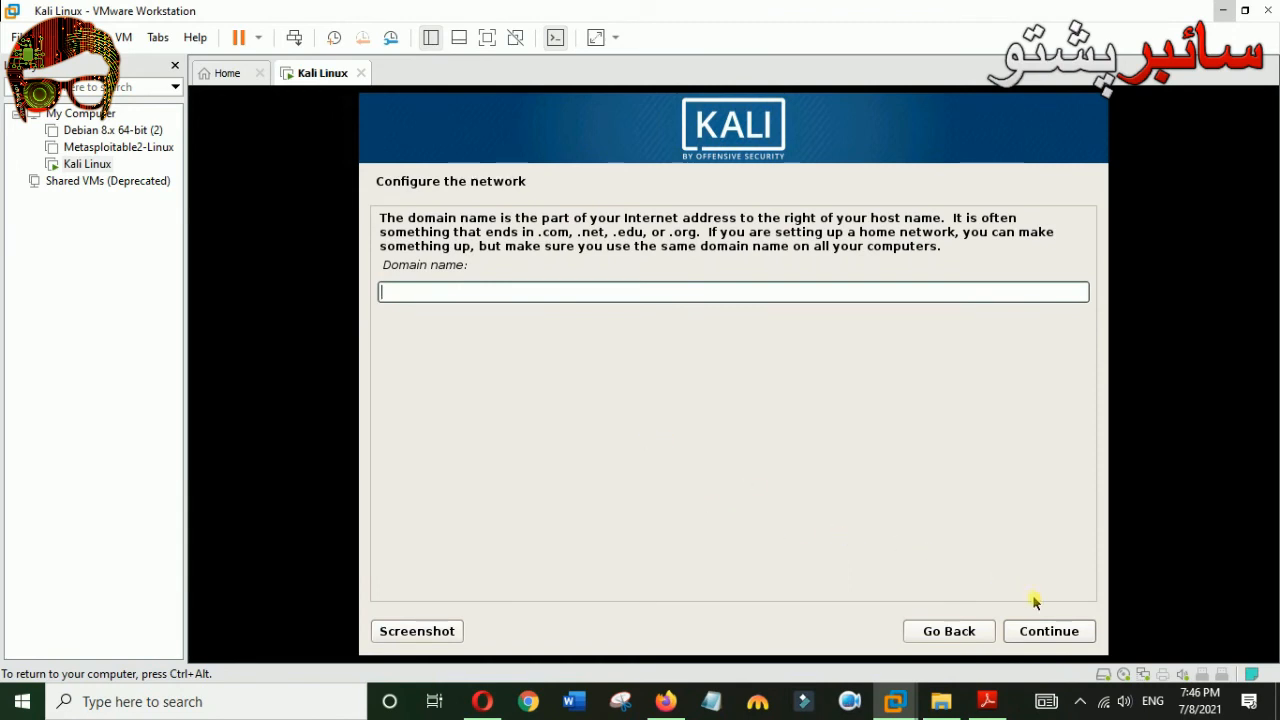
{"action": "left_click", "coordinate": [1047, 631]}
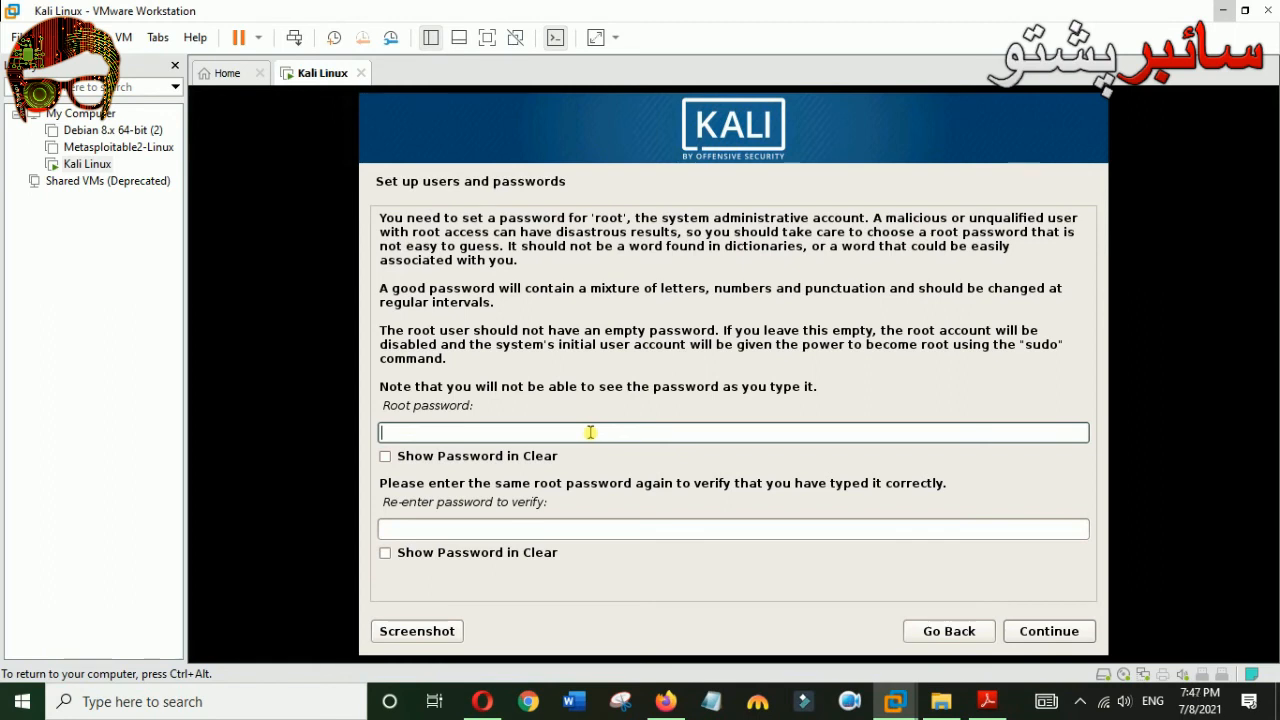
Enter and verify the root password, and accept the Eastern time zone.
{"action": "type", "text": "●●●●"}
{"action": "key", "text": "Tab"}
{"action": "key", "text": "Tab"}
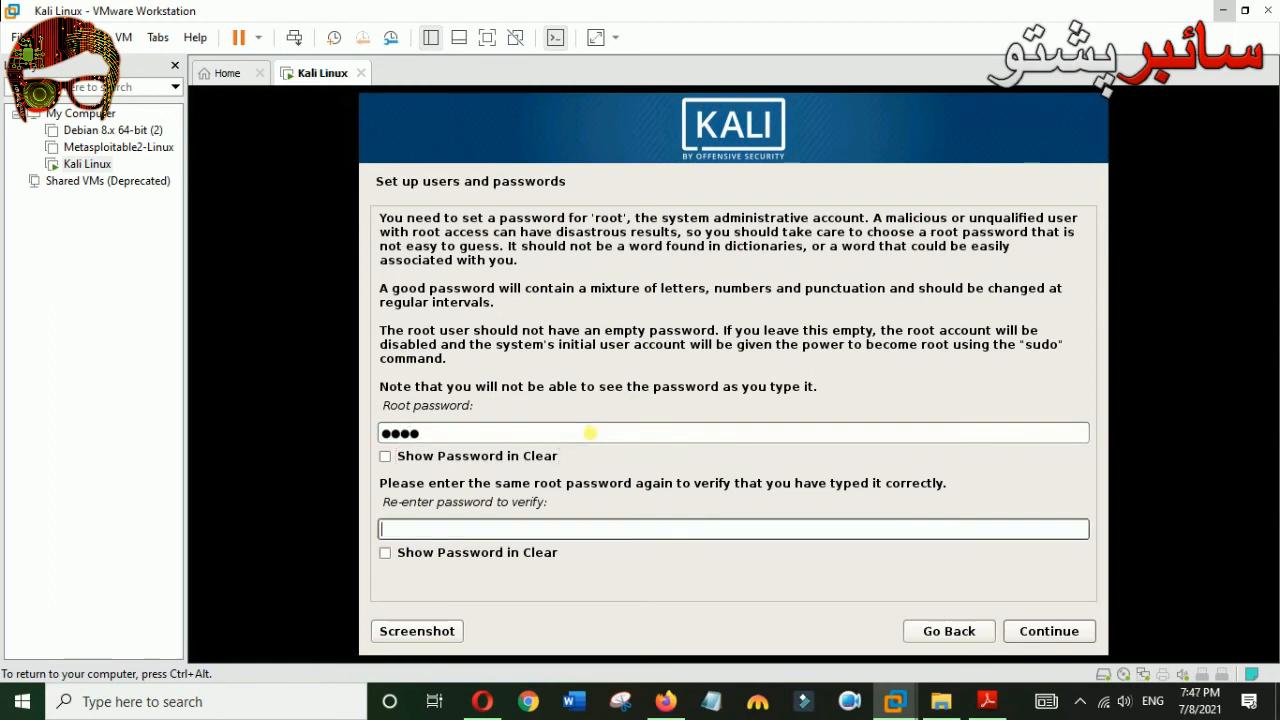
{"action": "type", "text": "●●●●"}
{"action": "left_click", "coordinate": [1063, 637]}
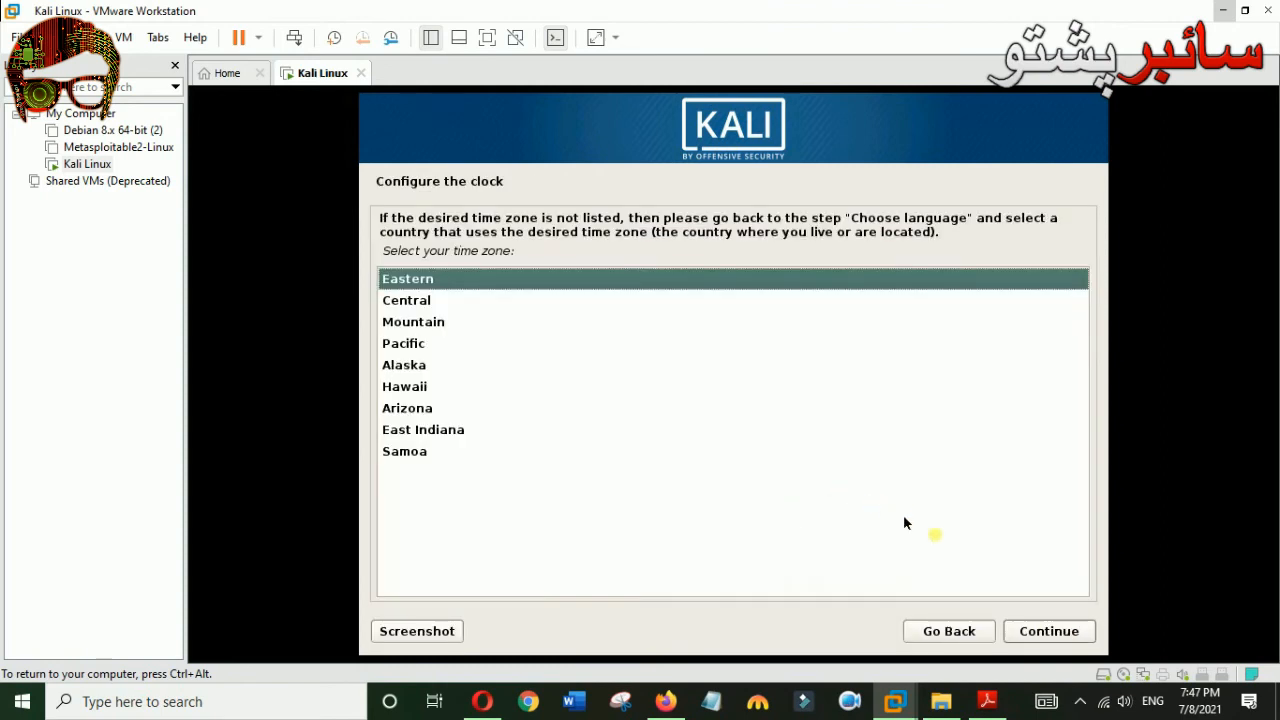
{"action": "left_click", "coordinate": [1058, 630]}
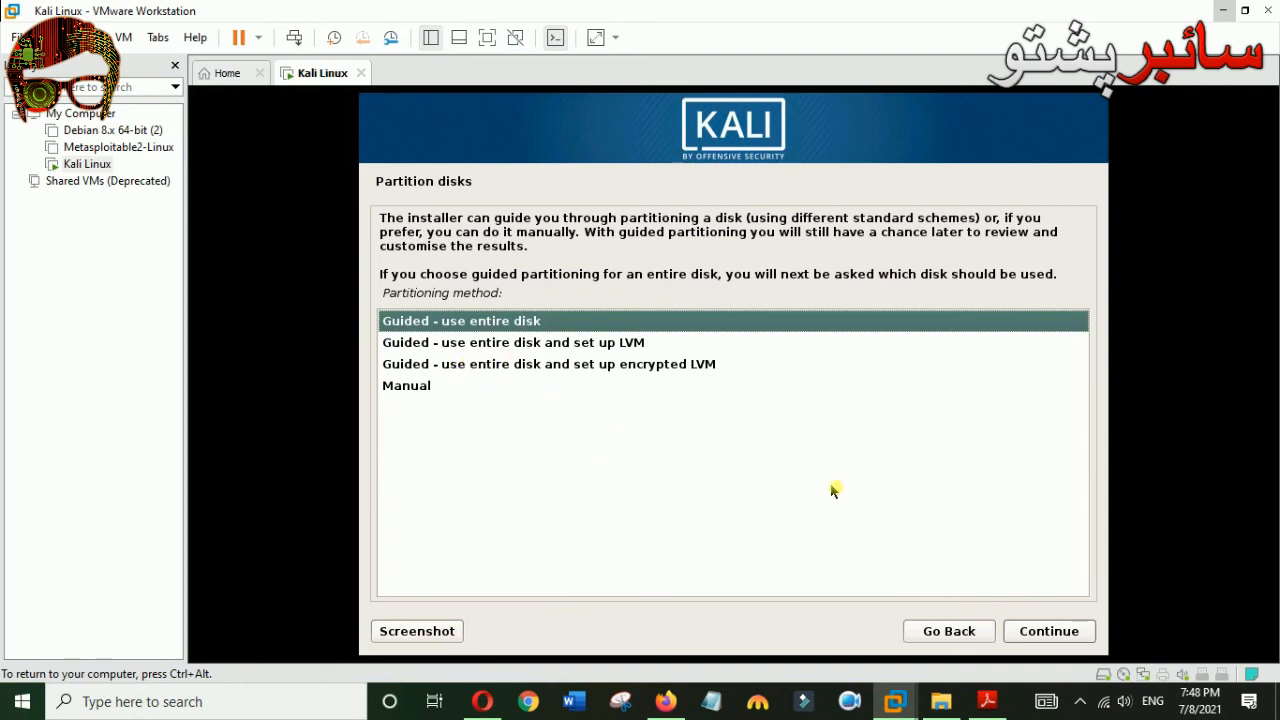
Partition the entire virtual disk with guided partitioning, all files in one partition, and write the changes to disk.
{"action": "left_click", "coordinate": [1062, 631]}
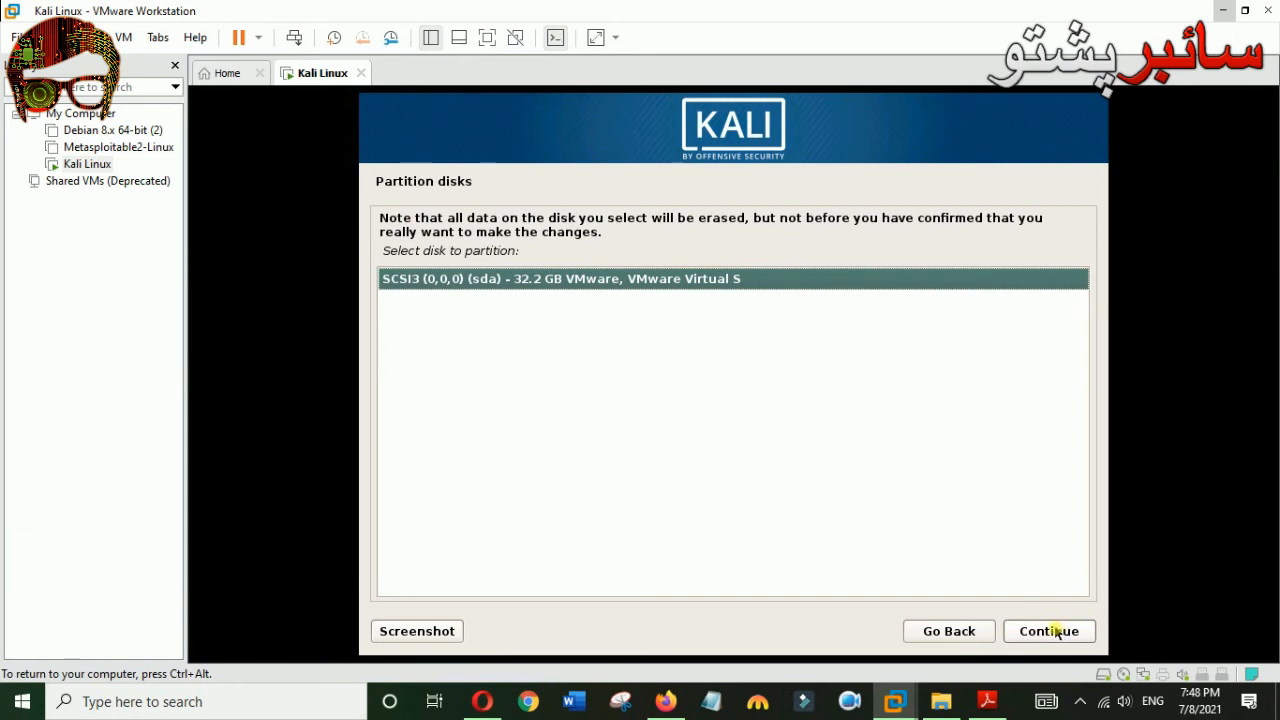
{"action": "left_click", "coordinate": [1056, 631]}
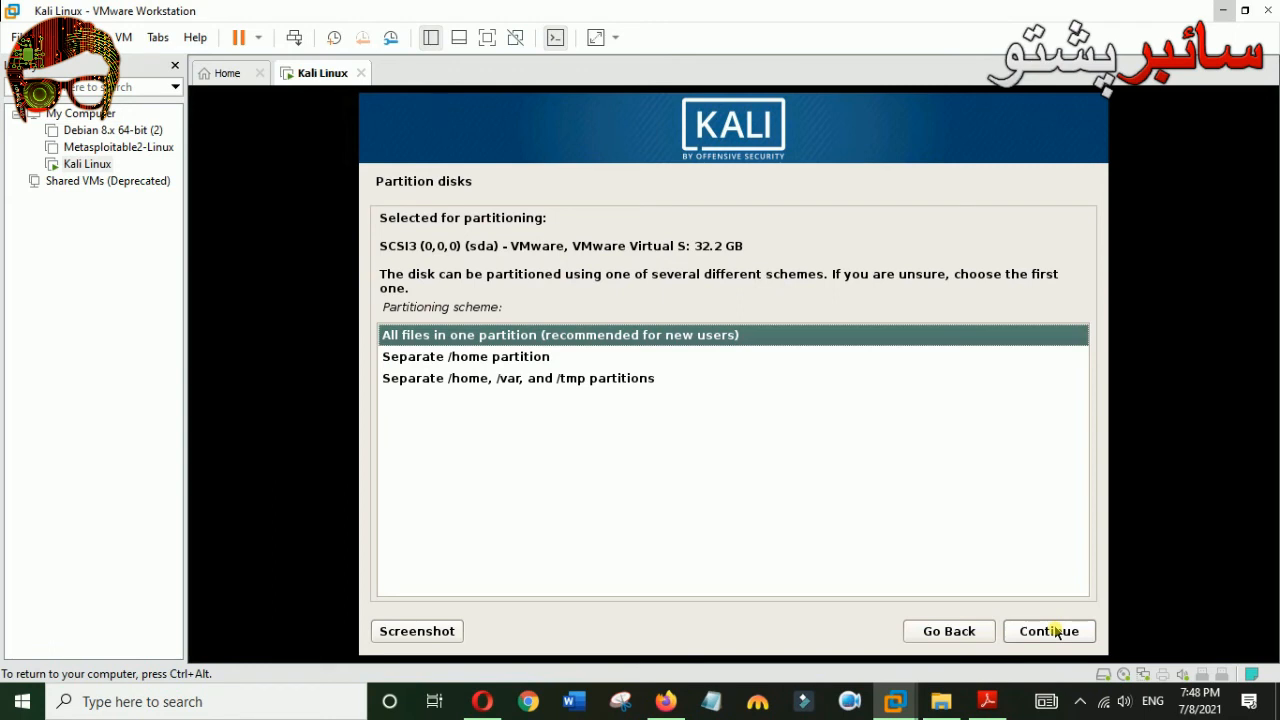
{"action": "left_click", "coordinate": [1056, 631]}
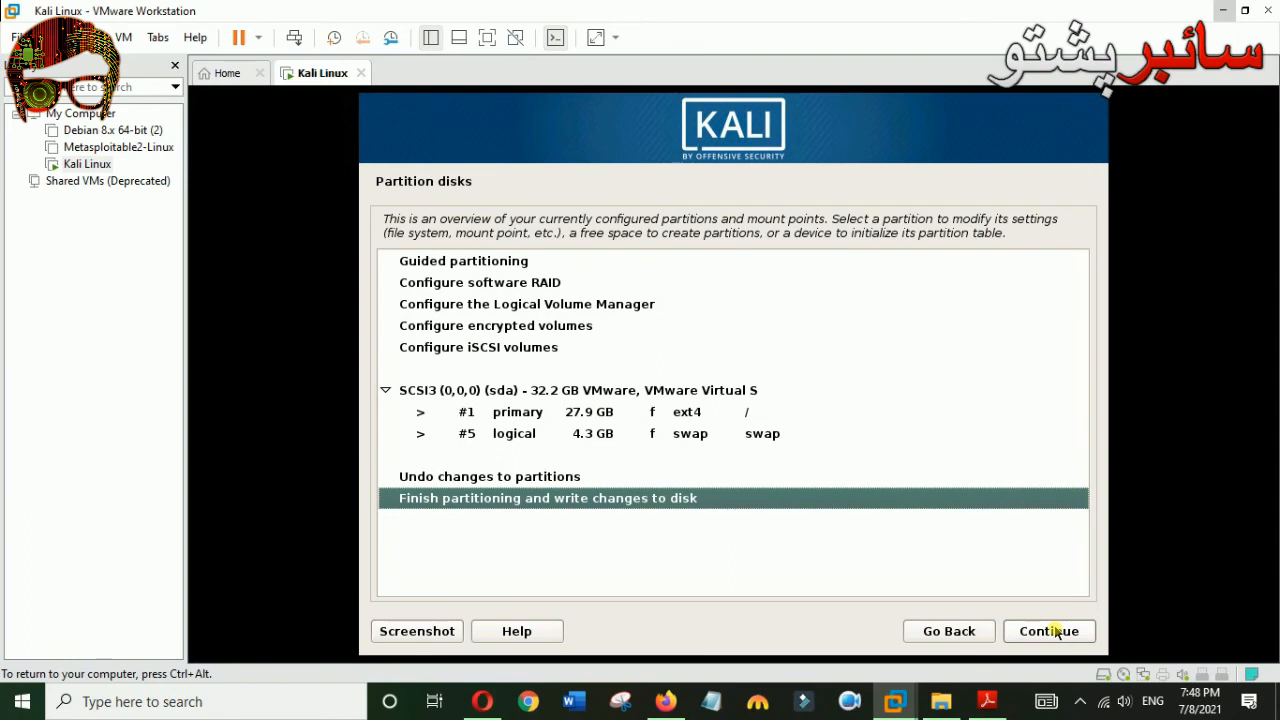
{"action": "left_click", "coordinate": [1050, 632]}
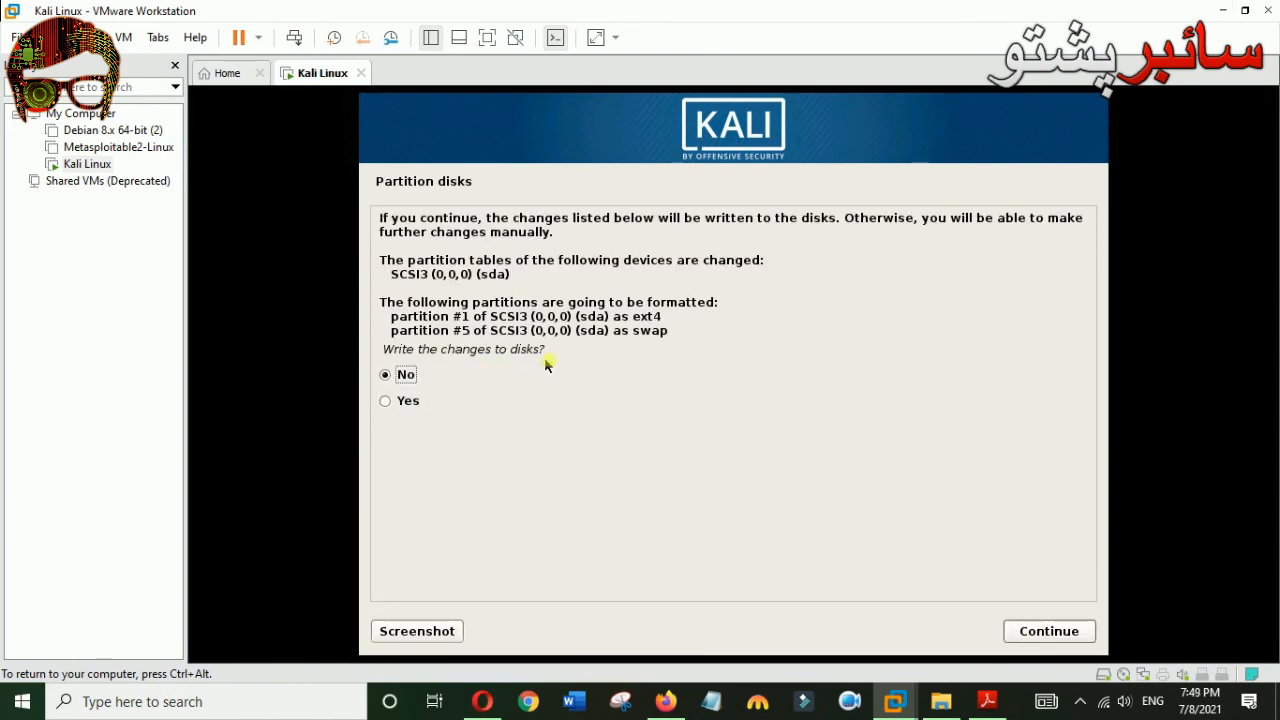
{"action": "left_click", "coordinate": [388, 406]}
{"action": "left_click", "coordinate": [1049, 631]}
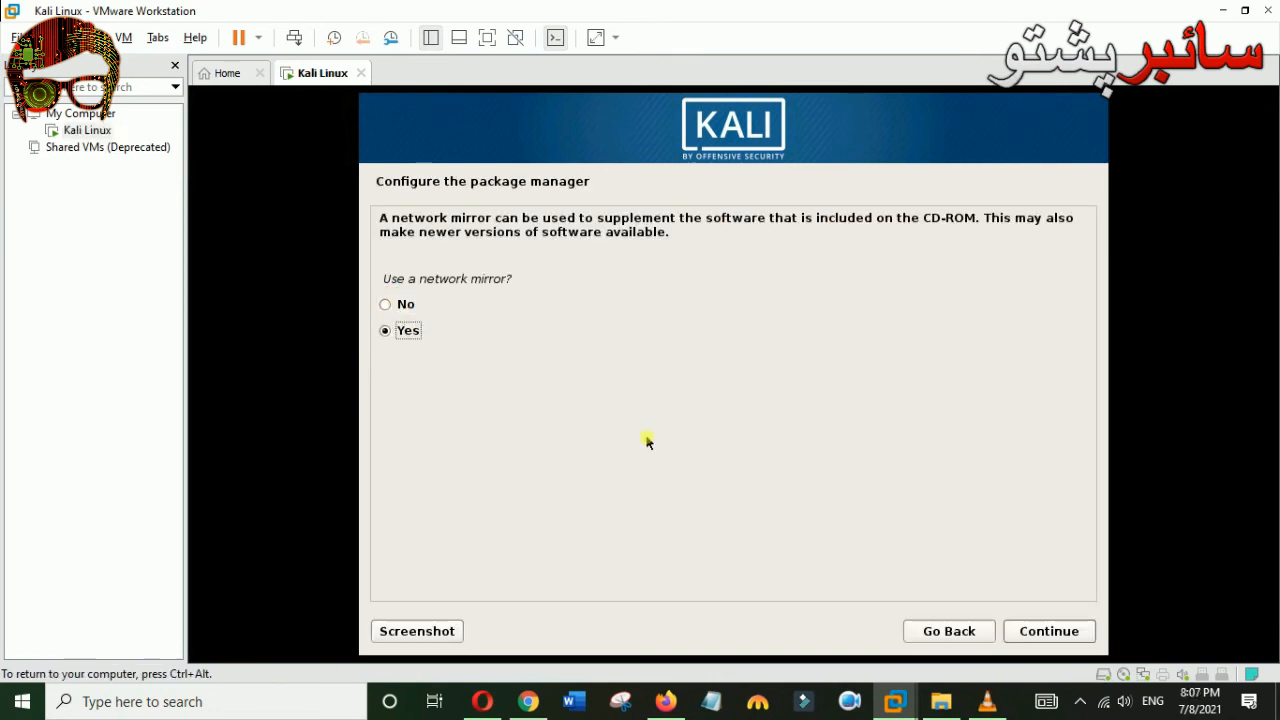
Decline the network mirror and install the GRUB boot loader to the master boot record on /dev/sda.
{"action": "left_click", "coordinate": [388, 304]}
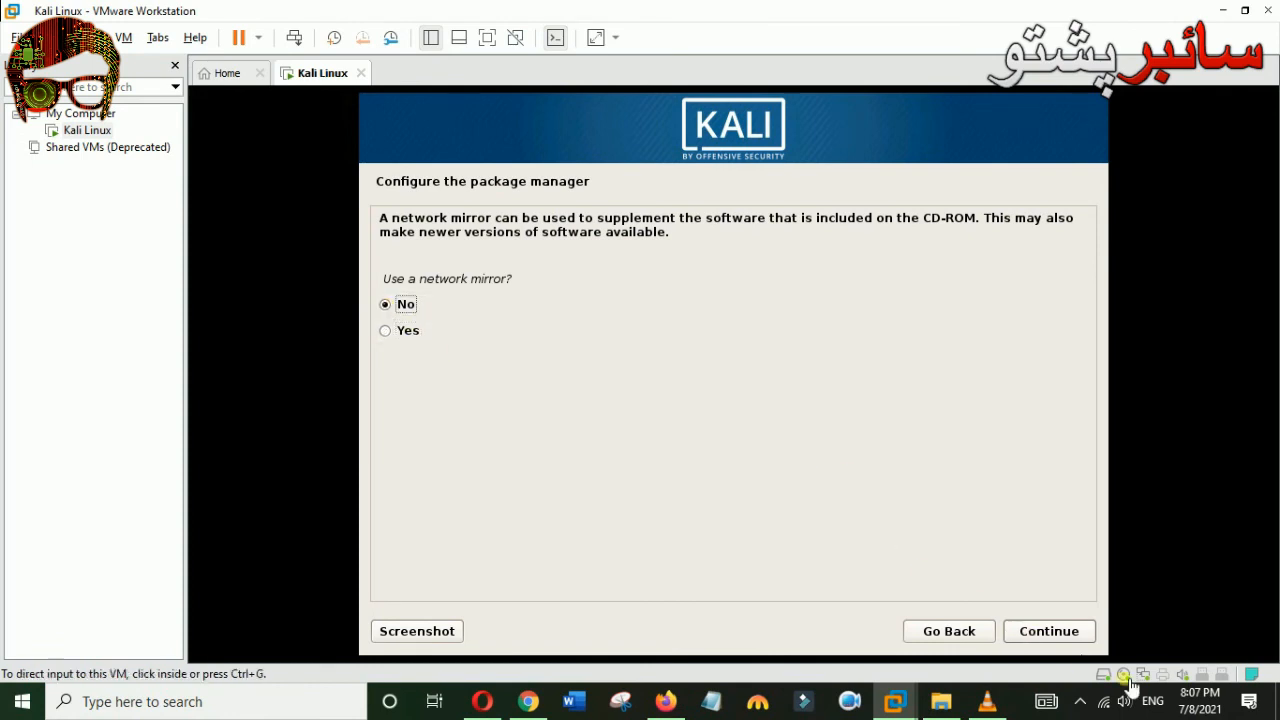
{"action": "left_click", "coordinate": [1049, 633]}
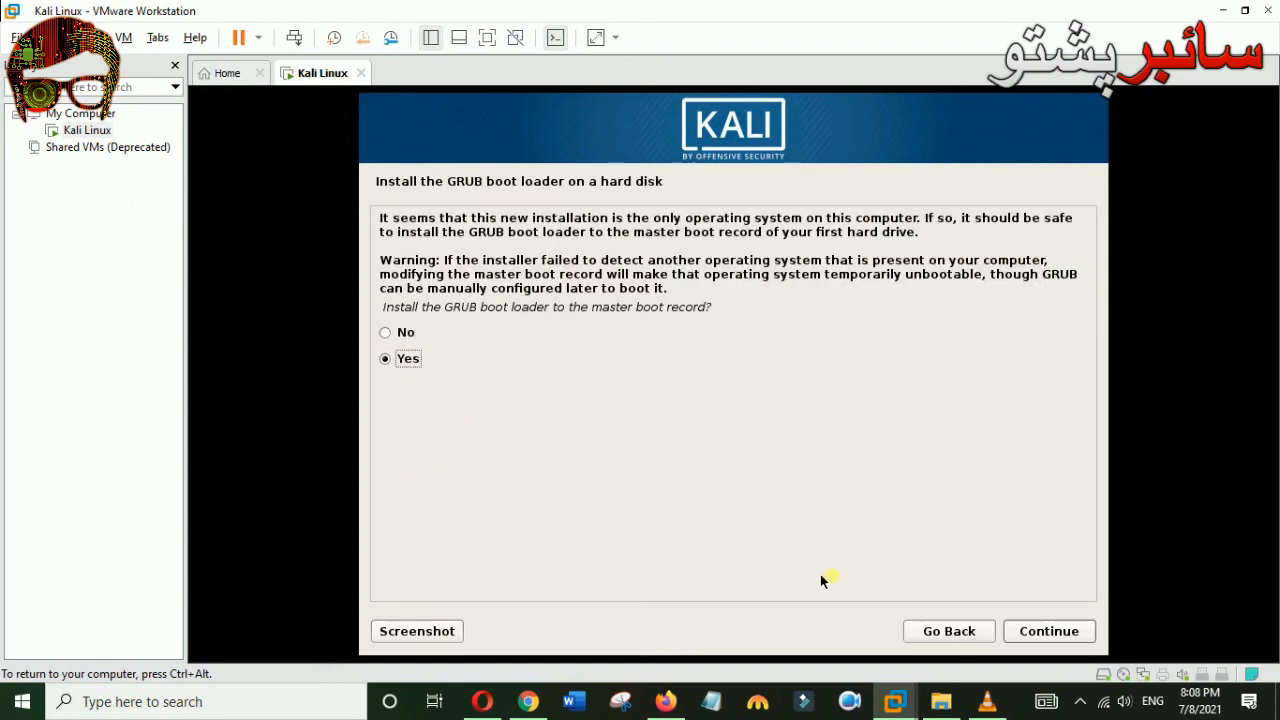
{"action": "left_click", "coordinate": [1060, 638]}
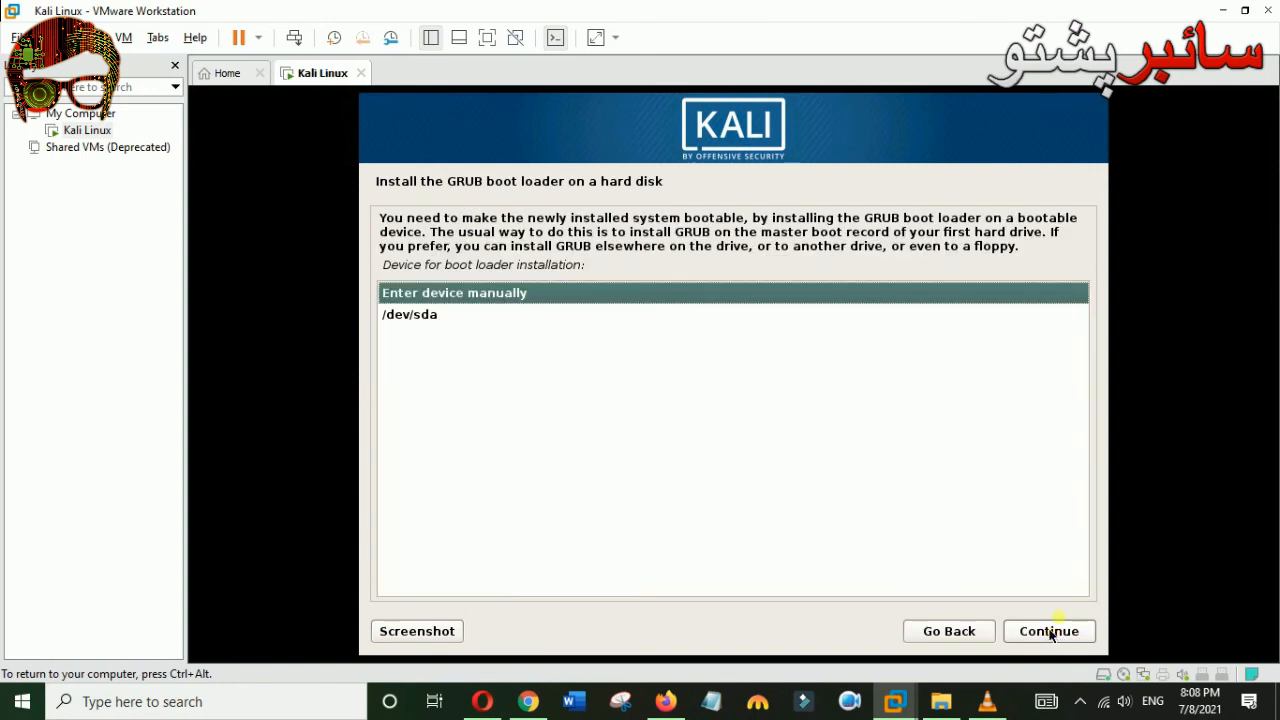
{"action": "left_click", "coordinate": [412, 318]}
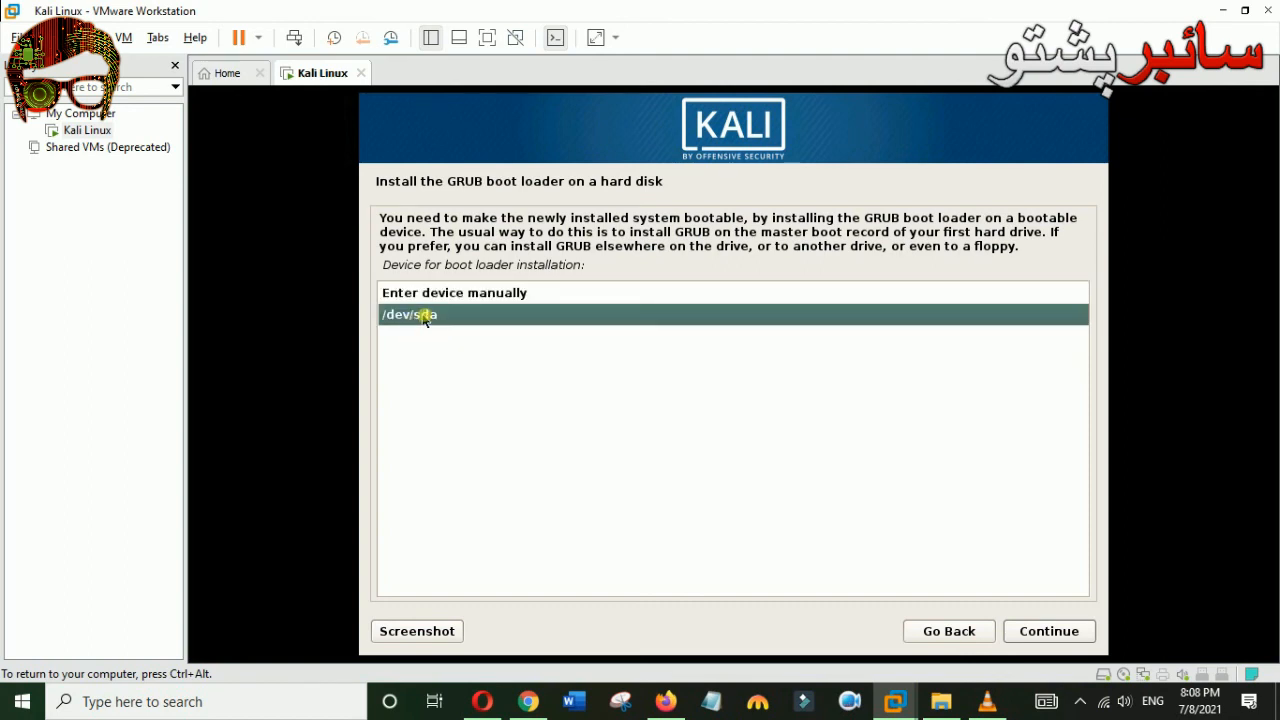
{"action": "left_click", "coordinate": [1064, 638]}
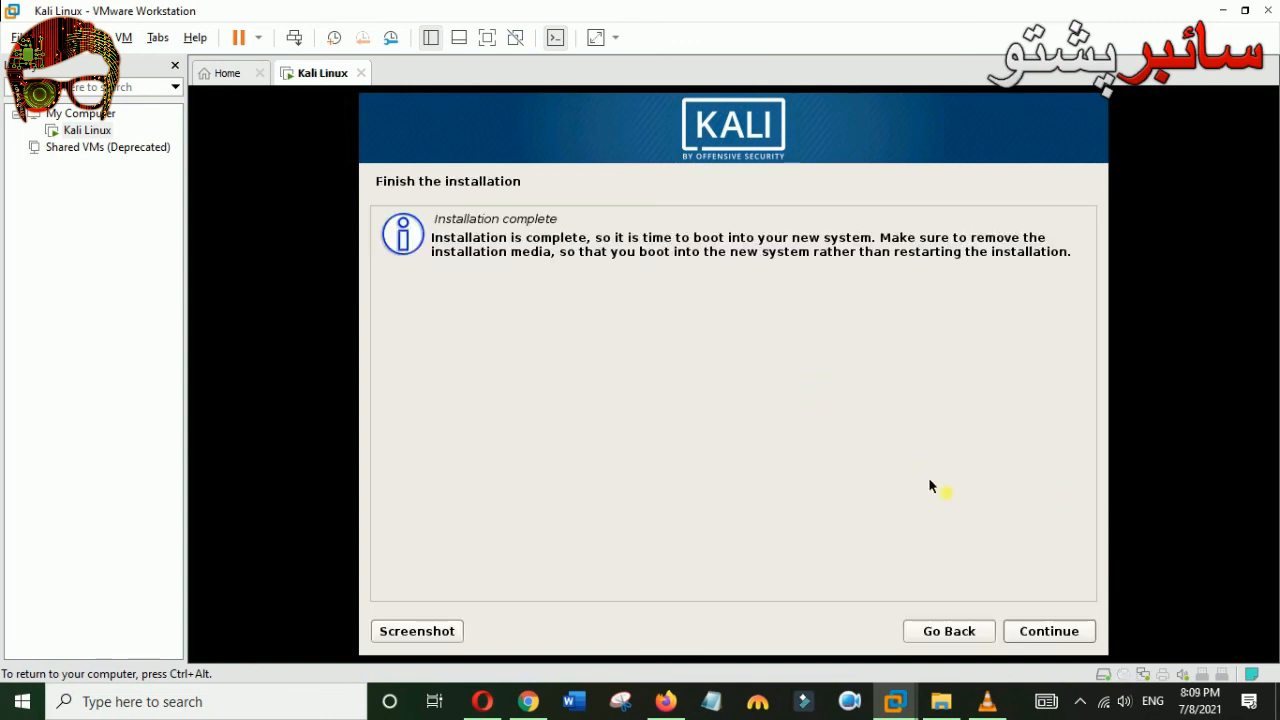
Finish the installation and boot the new system with the Kali GNU/Linux entry.
{"action": "left_click", "coordinate": [1041, 627]}
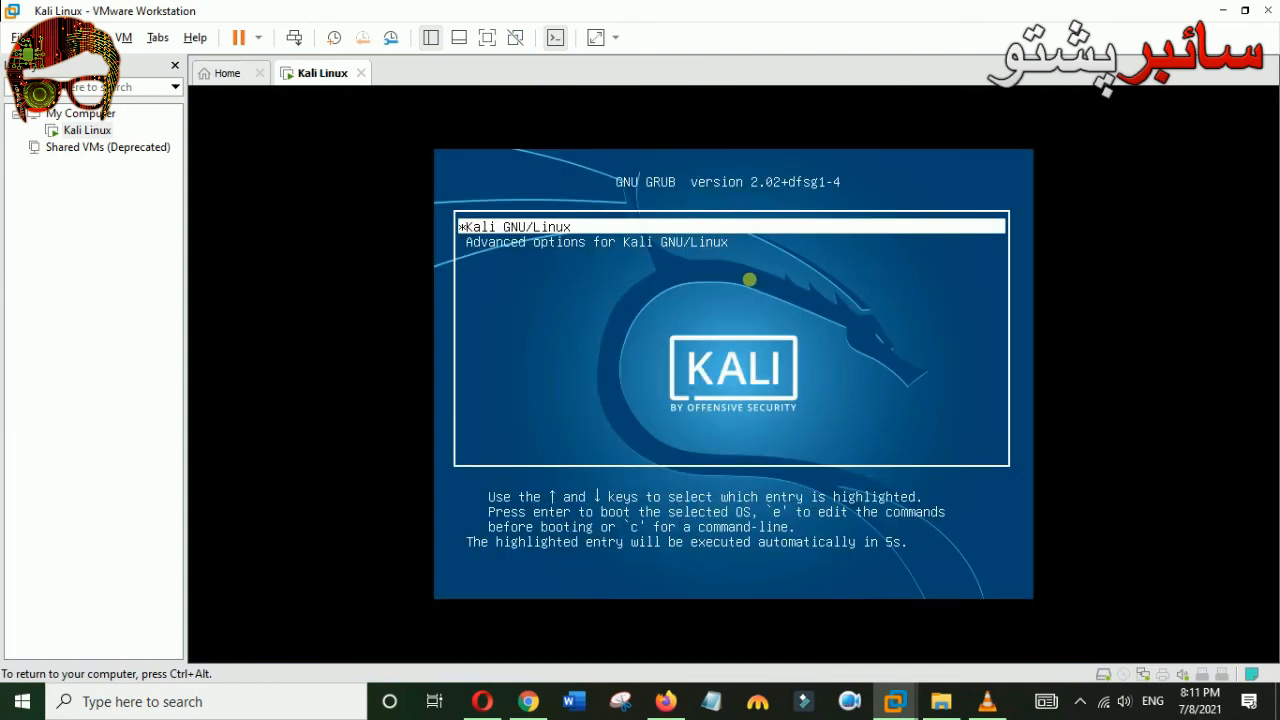
{"action": "key", "text": "Return"}
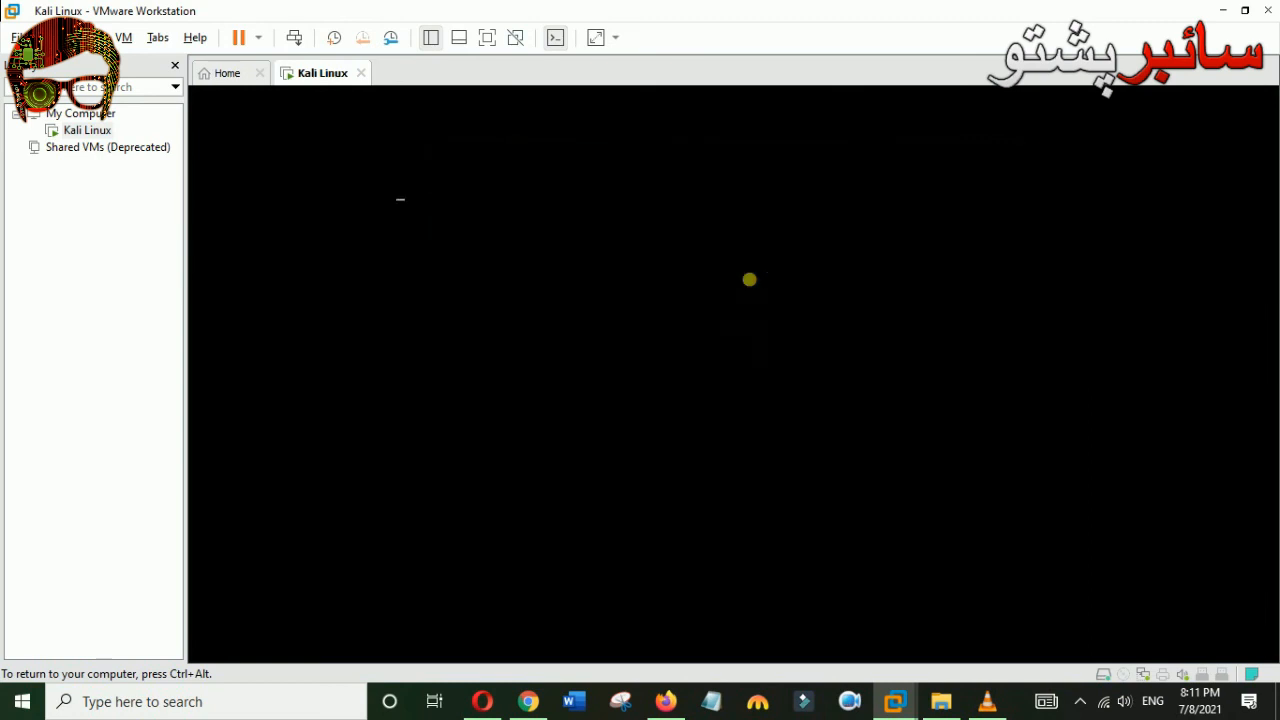